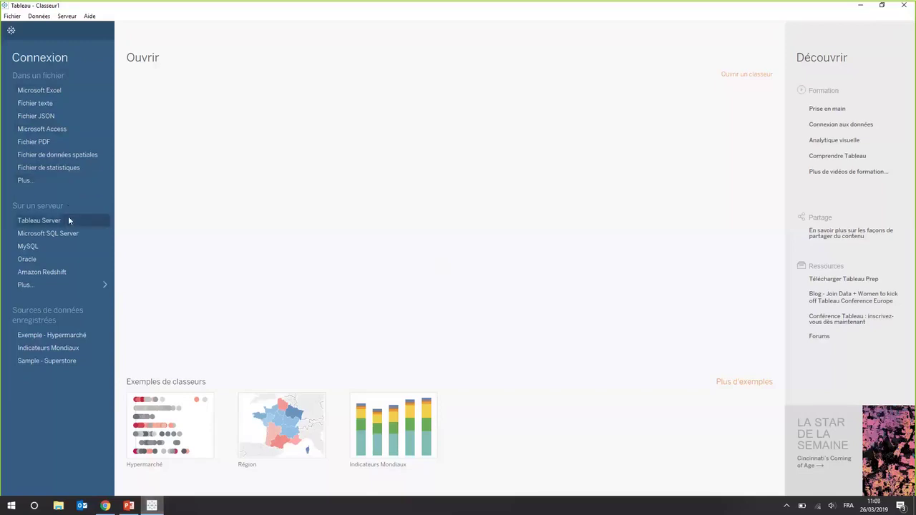
- Look over the list of server connectors, and connect to the Excel workbook Commandes.xlsx in the Webinar folder
{"action": "left_click", "coordinate": [68, 287]}
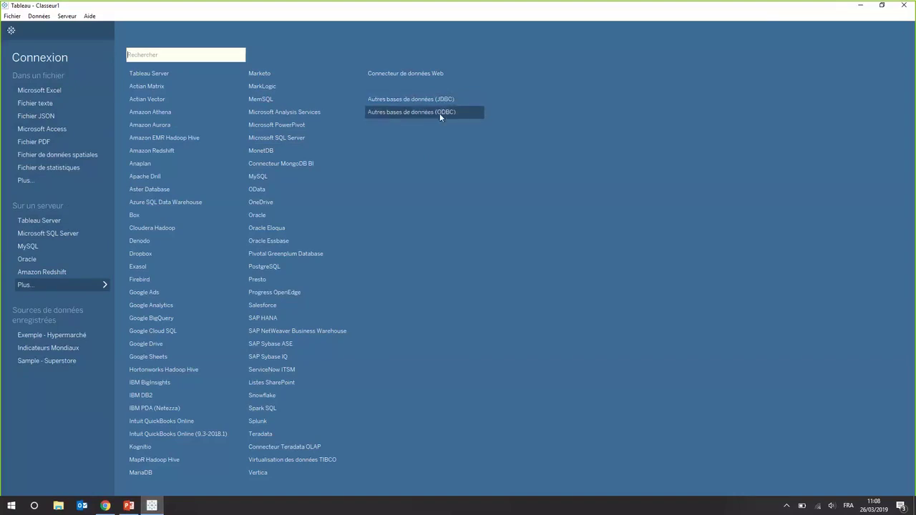
{"action": "left_click", "coordinate": [69, 286]}
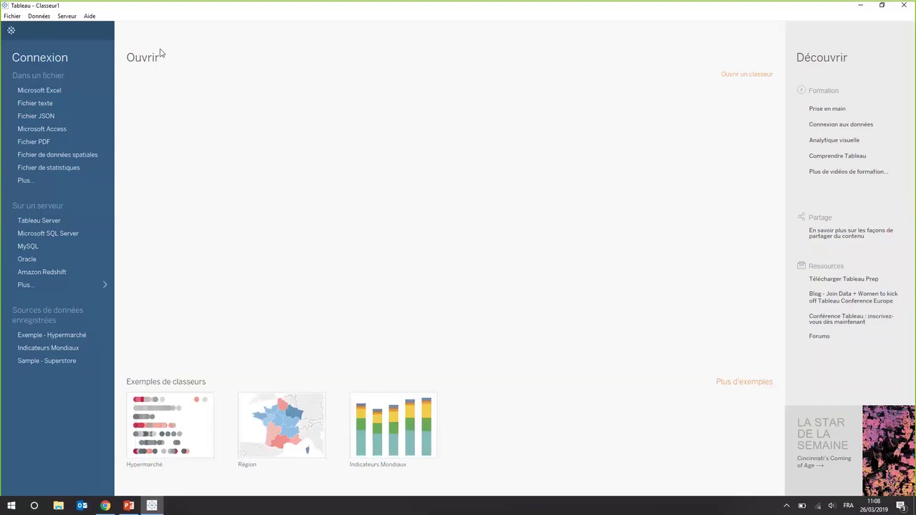
{"action": "left_click", "coordinate": [73, 89]}
{"action": "left_click", "coordinate": [175, 93]}
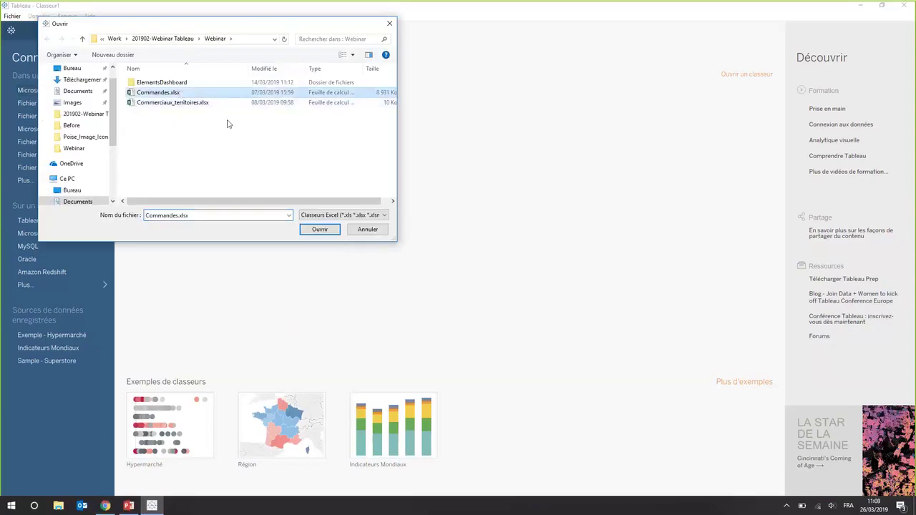
{"action": "left_click", "coordinate": [315, 229]}
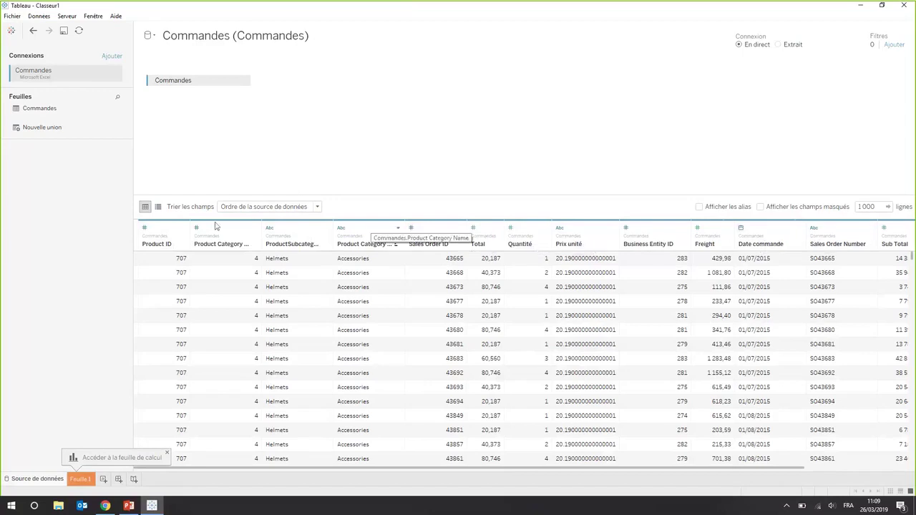
- Check the data types assigned to the Product ID, Product Category Name, Total and Date commande columns
{"action": "left_click", "coordinate": [147, 230]}
{"action": "left_click", "coordinate": [148, 230]}
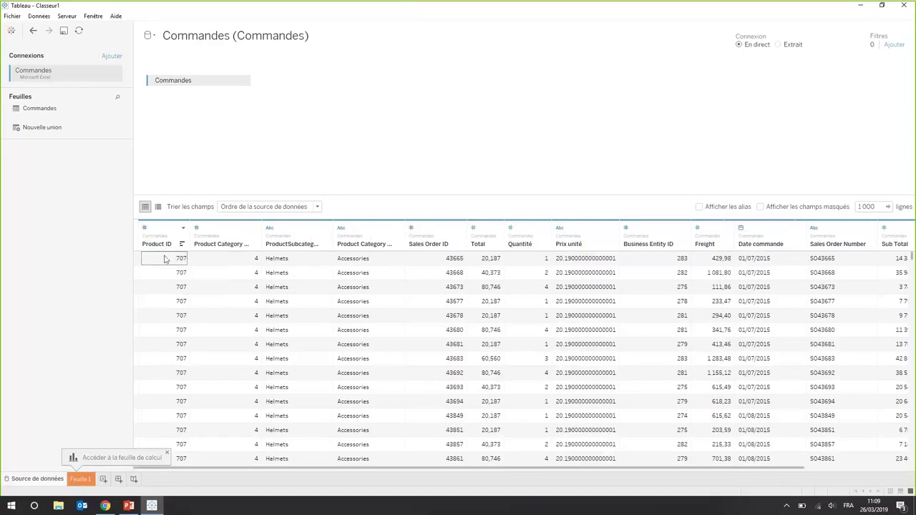
{"action": "left_click", "coordinate": [145, 228]}
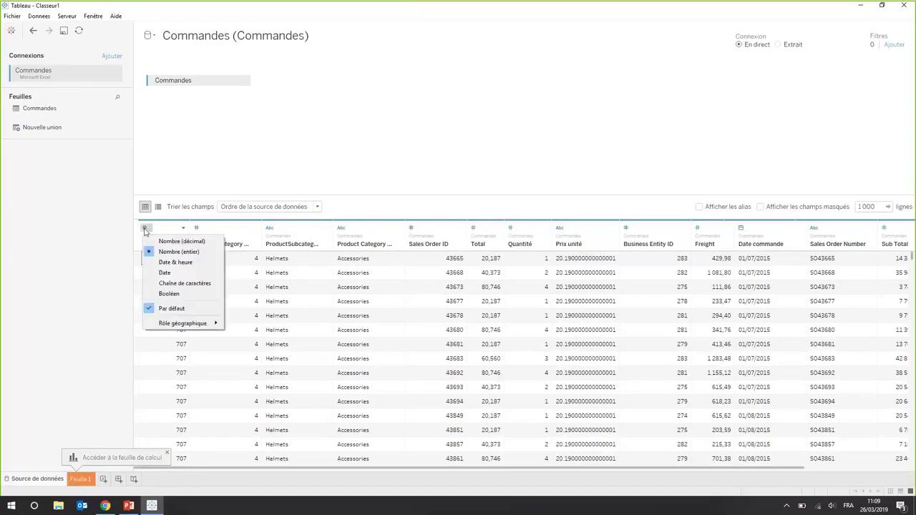
{"action": "left_click", "coordinate": [179, 252]}
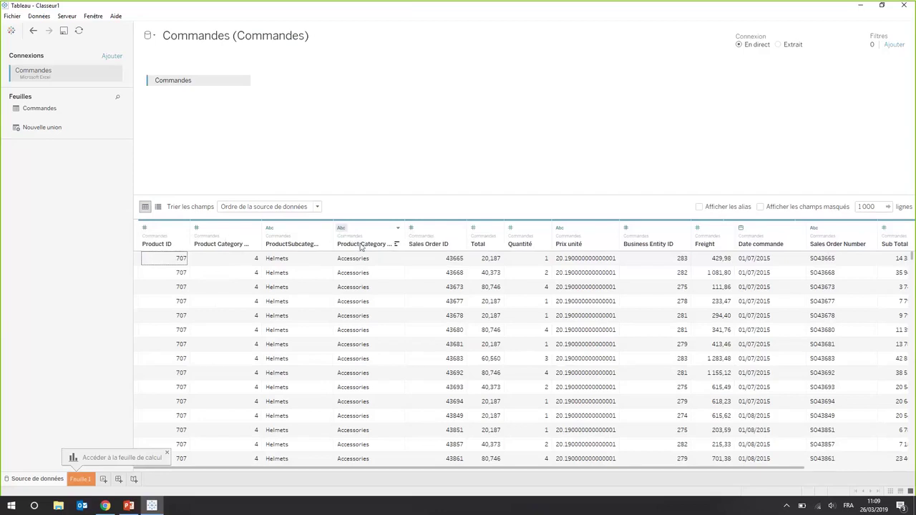
{"action": "left_click", "coordinate": [341, 229]}
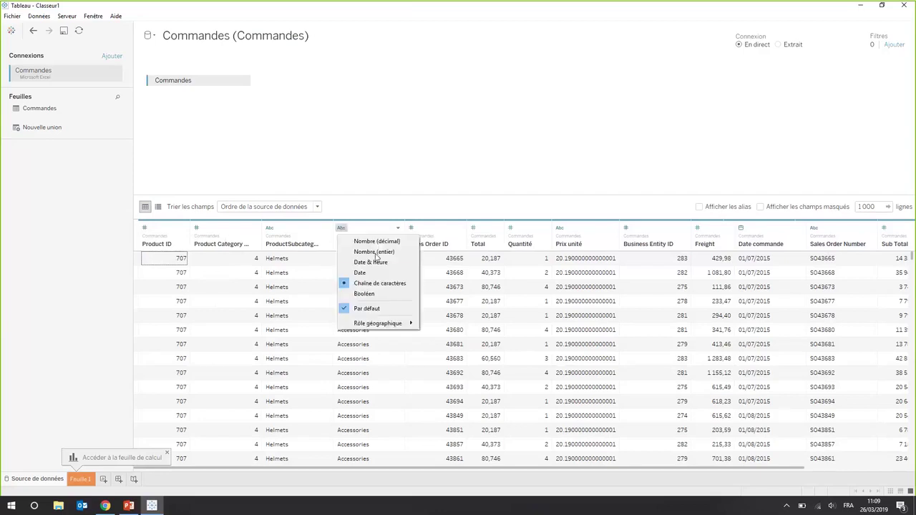
{"action": "left_click", "coordinate": [393, 223]}
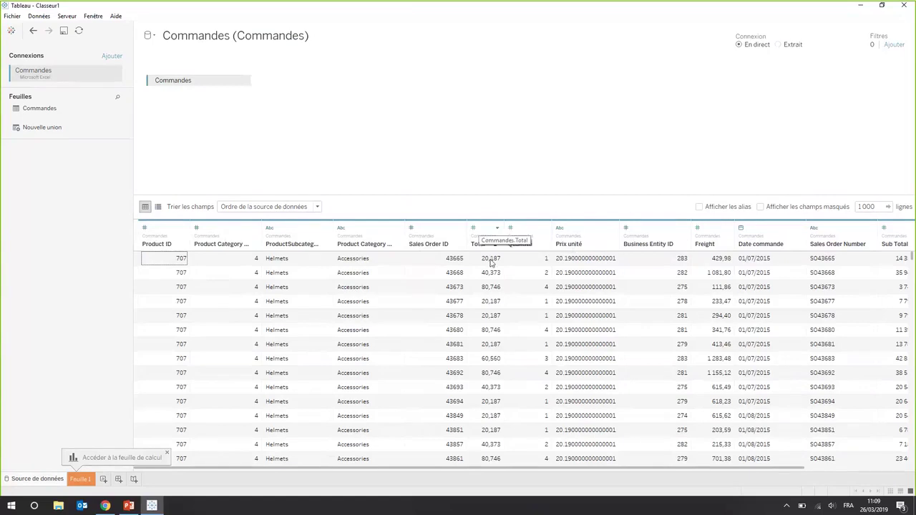
{"action": "left_click", "coordinate": [478, 233]}
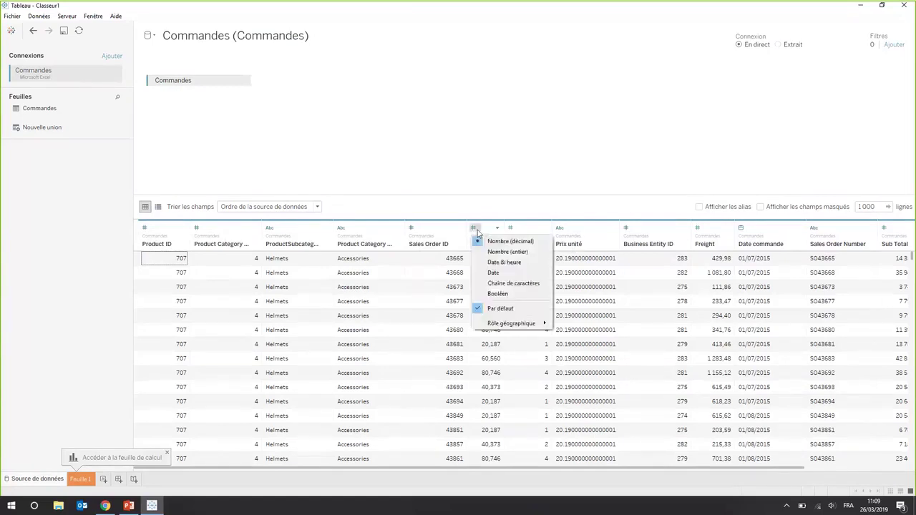
{"action": "left_click", "coordinate": [577, 196]}
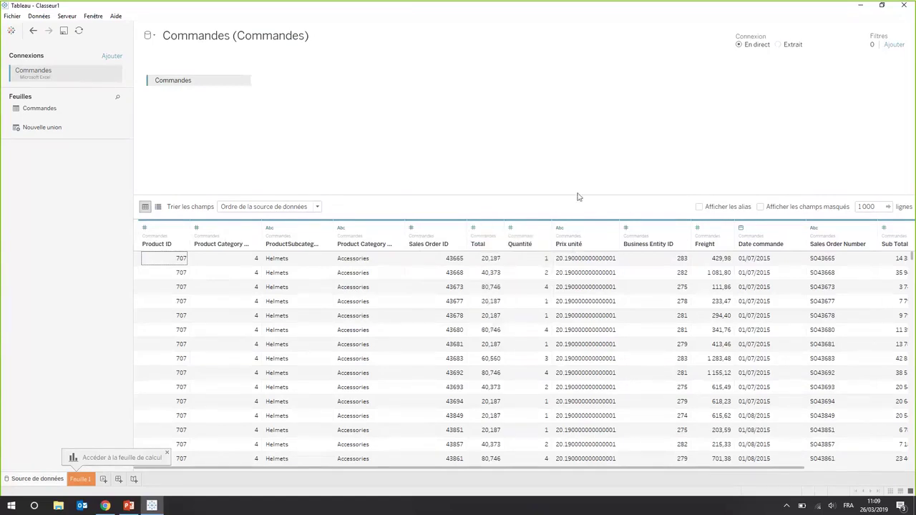
{"action": "left_click", "coordinate": [741, 227]}
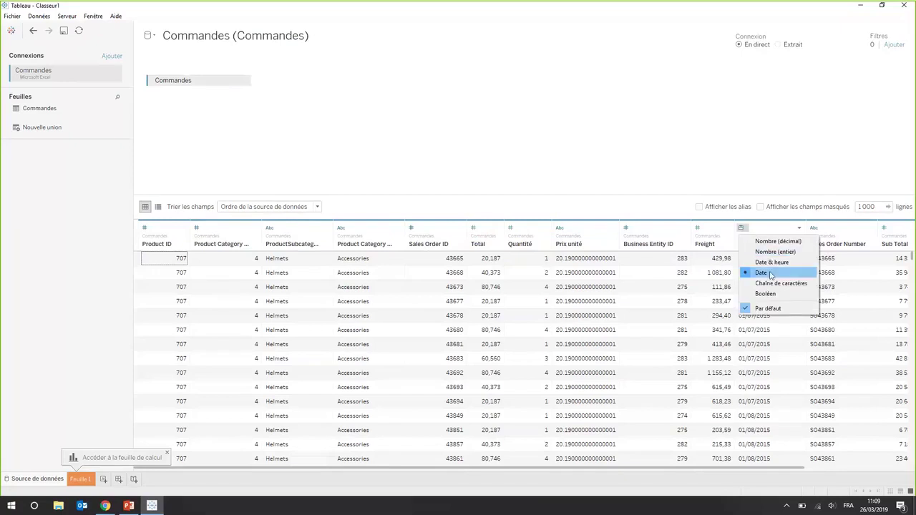
{"action": "left_click", "coordinate": [583, 139]}
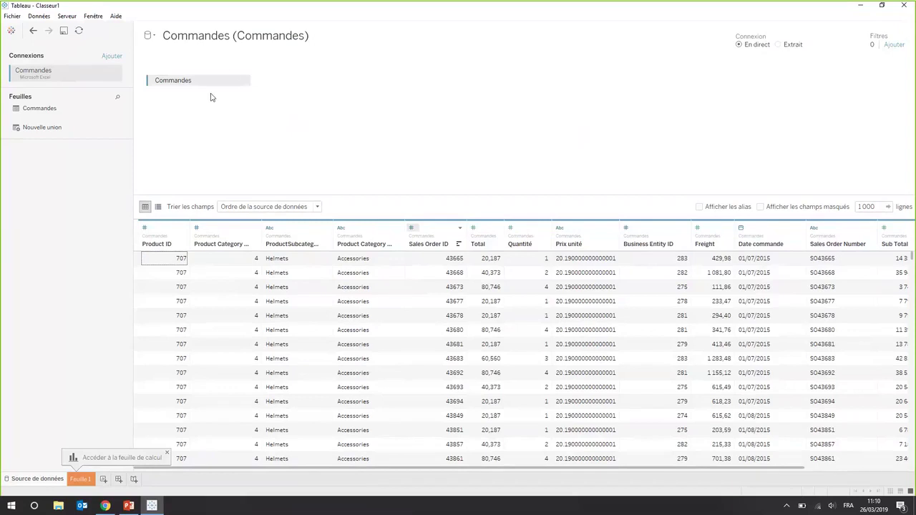
- Add a second connection to the Excel workbook Commerciaux_territoires.xlsx
{"action": "left_click", "coordinate": [112, 57]}
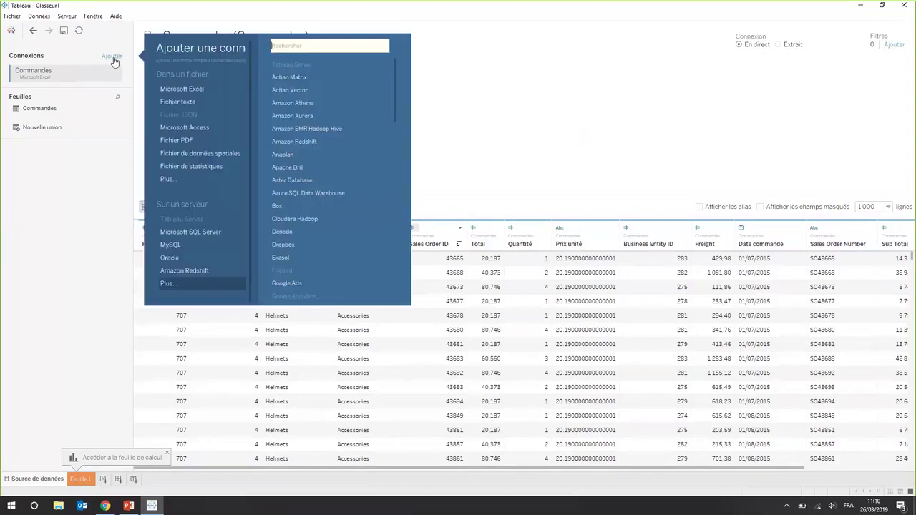
{"action": "left_click", "coordinate": [198, 88]}
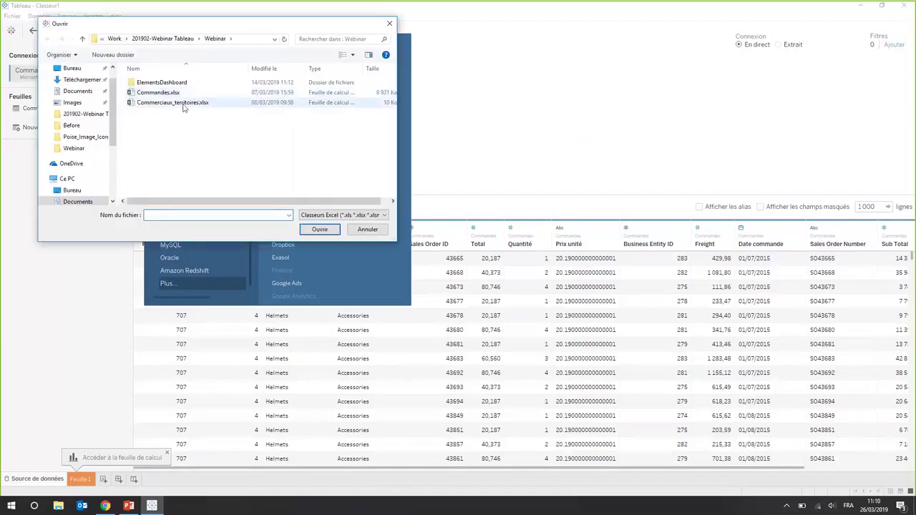
{"action": "double_click", "coordinate": [183, 104]}
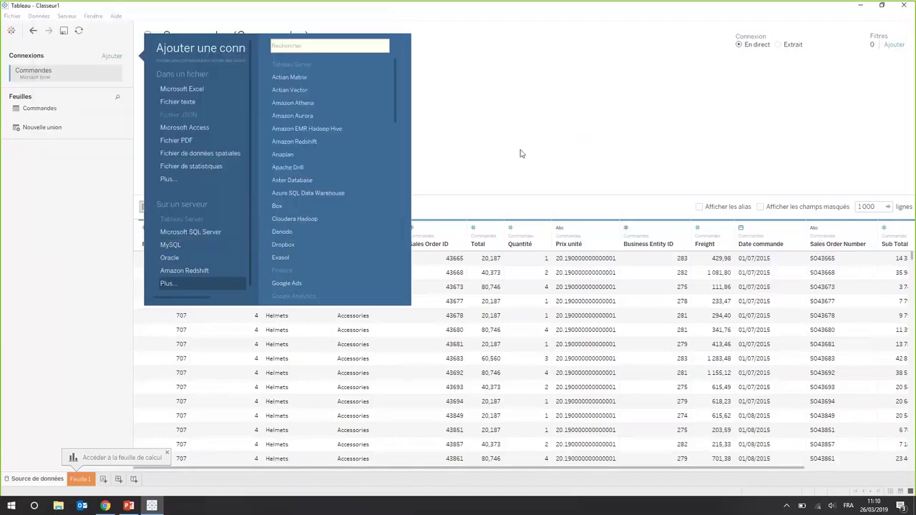
{"action": "left_click", "coordinate": [521, 154]}
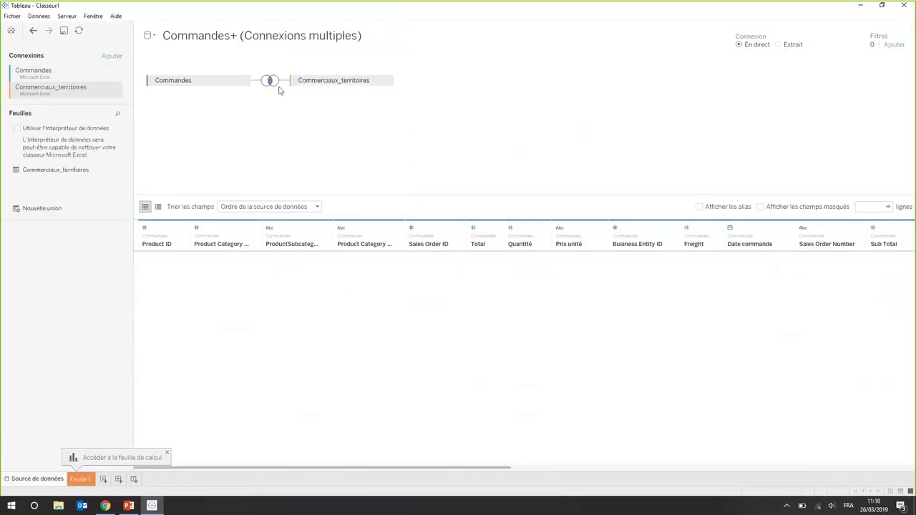
- Open the join between Commandes and Commerciaux_territoires, and assign the Pays/Région geographic role to the Région column
{"action": "left_click", "coordinate": [277, 85]}
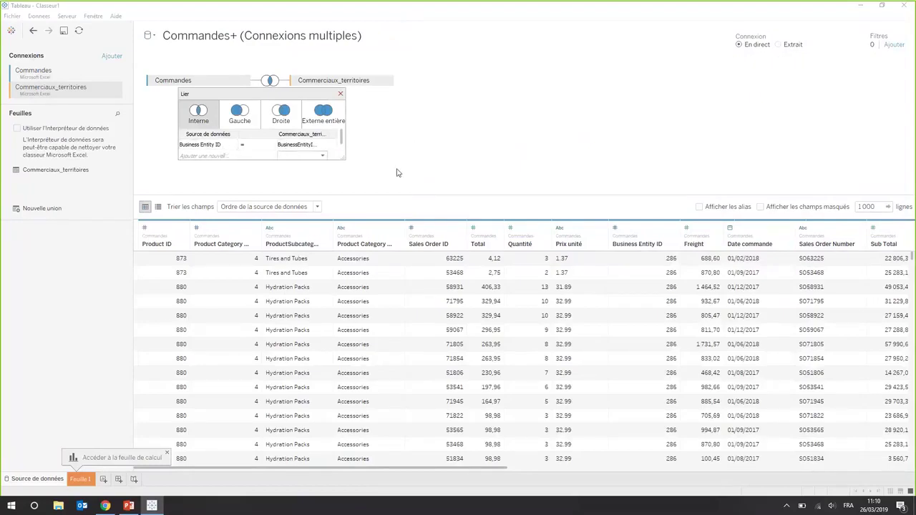
{"action": "left_click_drag", "start_coordinate": [479, 469], "coordinate": [737, 477]}
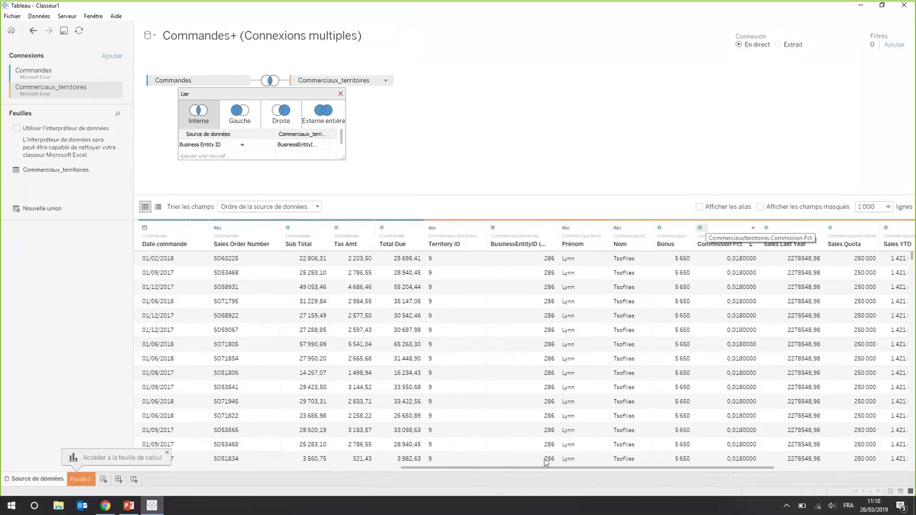
{"action": "left_click_drag", "start_coordinate": [580, 468], "coordinate": [623, 469]}
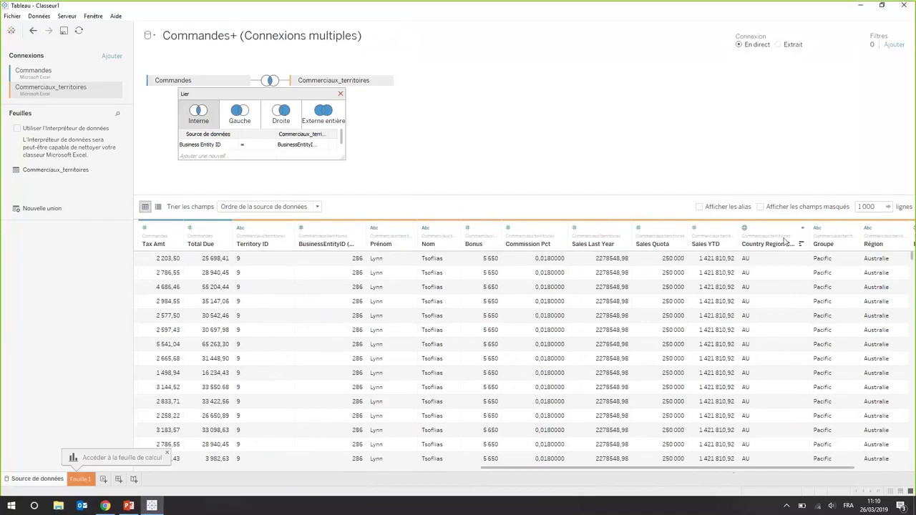
{"action": "left_click_drag", "start_coordinate": [785, 469], "coordinate": [898, 470]}
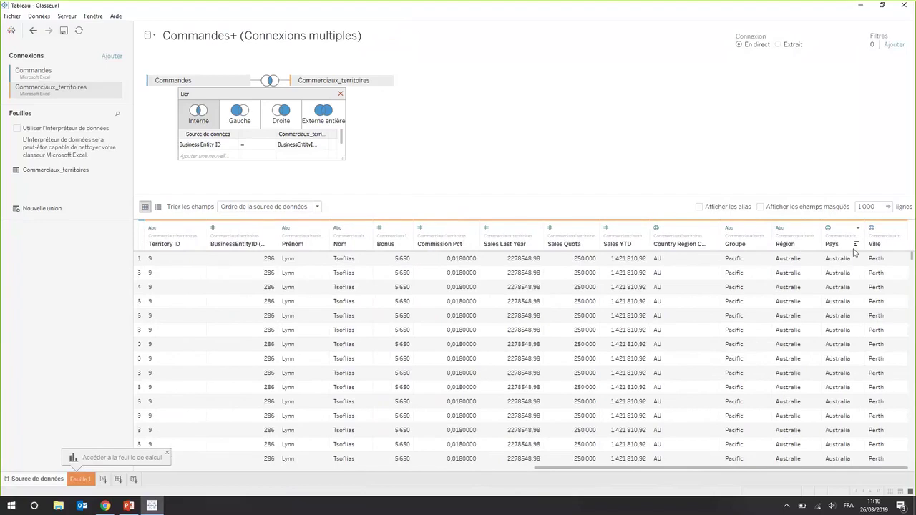
{"action": "left_click", "coordinate": [781, 231]}
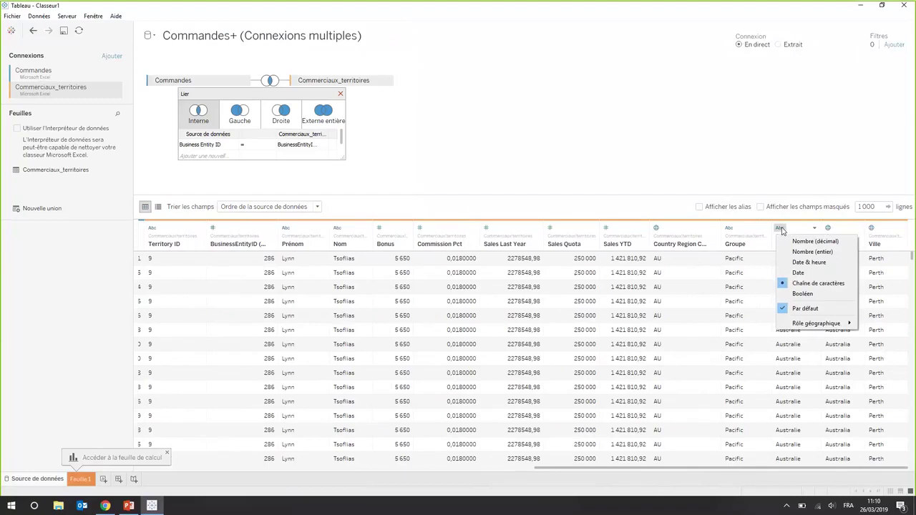
{"action": "mouse_move", "coordinate": [806, 325]}
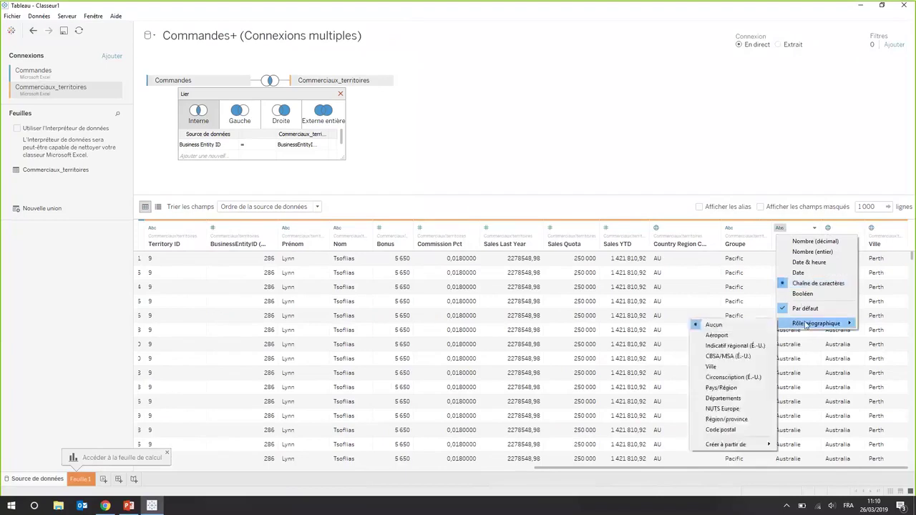
{"action": "left_click", "coordinate": [741, 392]}
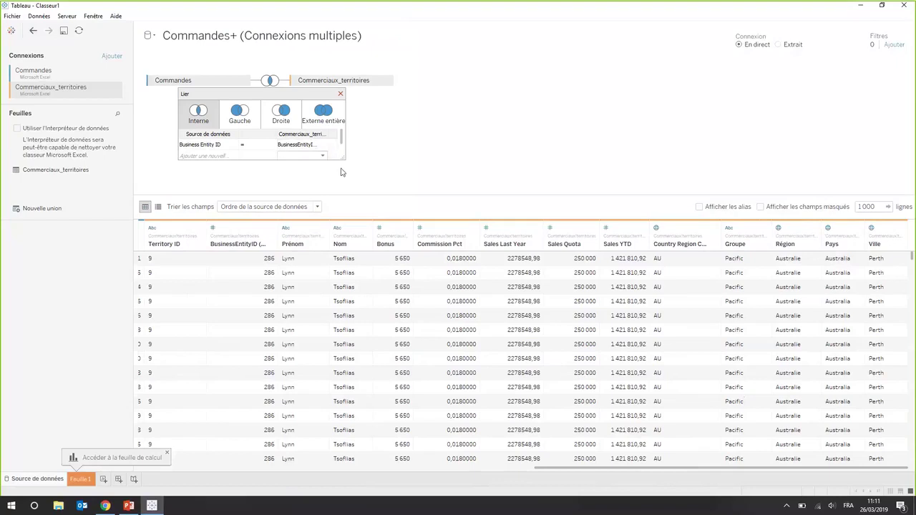
- Change the join between Commandes and Commerciaux_territoires to a left join (Gauche)
{"action": "left_click", "coordinate": [242, 124]}
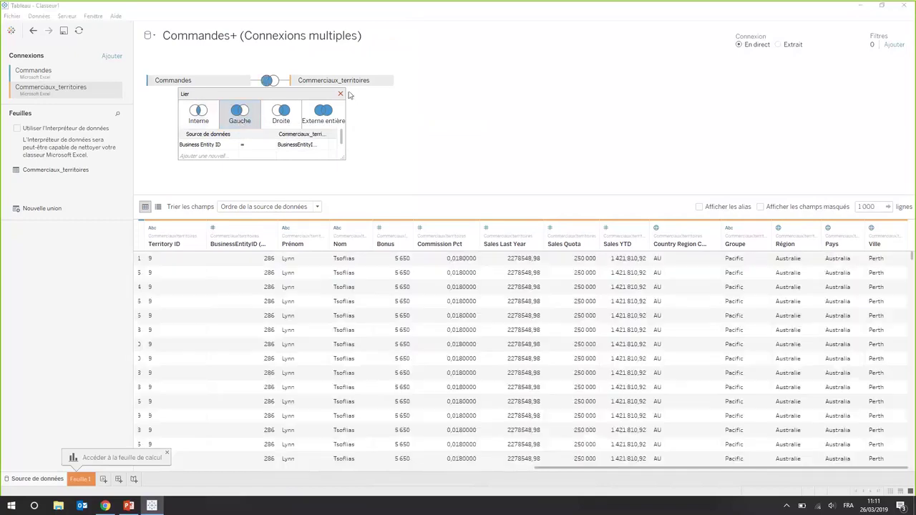
{"action": "left_click", "coordinate": [341, 95]}
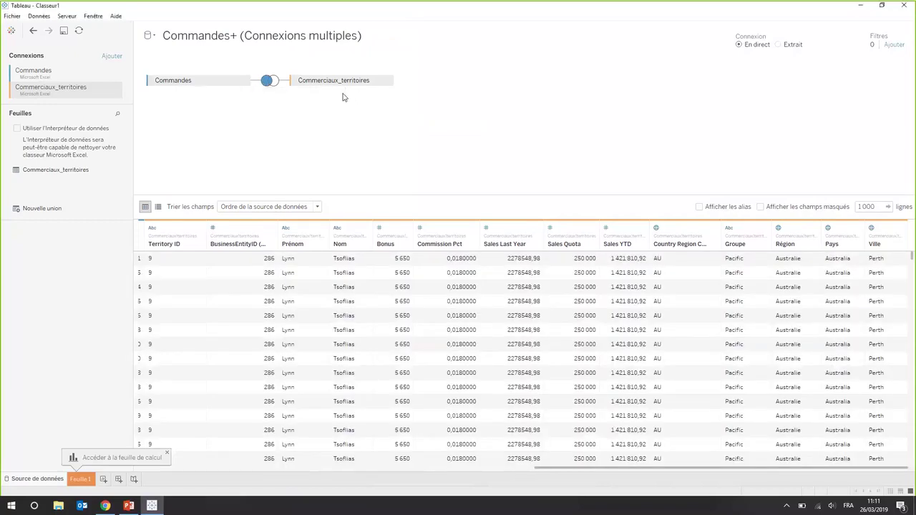
- Go to the Feuille 1 worksheet and widen the data pane so that long field names fit better
{"action": "left_click", "coordinate": [80, 479]}
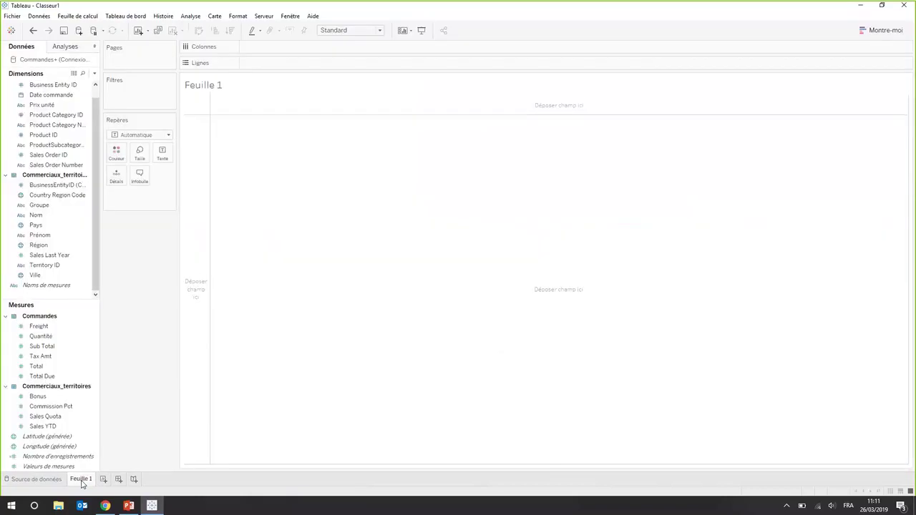
{"action": "left_click_drag", "start_coordinate": [99, 209], "coordinate": [150, 220]}
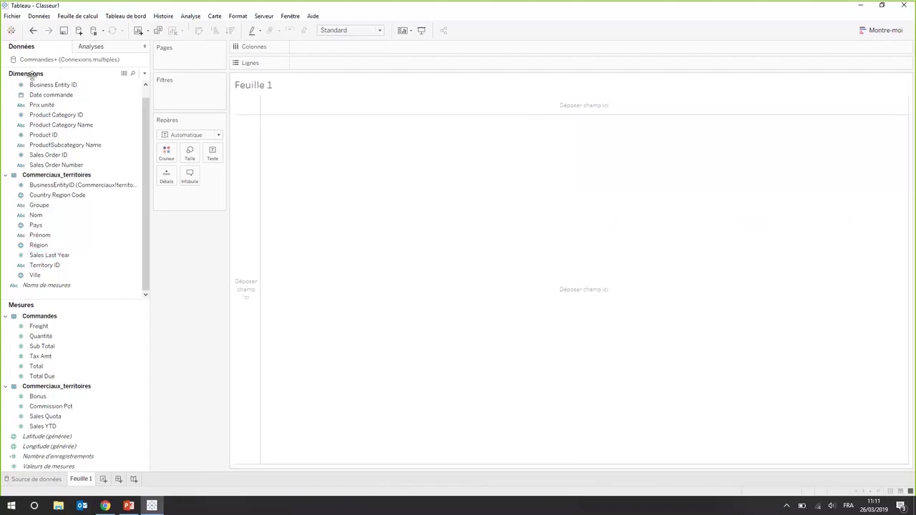
- Examine the dimensions and measures available from the Commandes and Commerciaux_territoires tables
{"action": "left_click", "coordinate": [53, 84]}
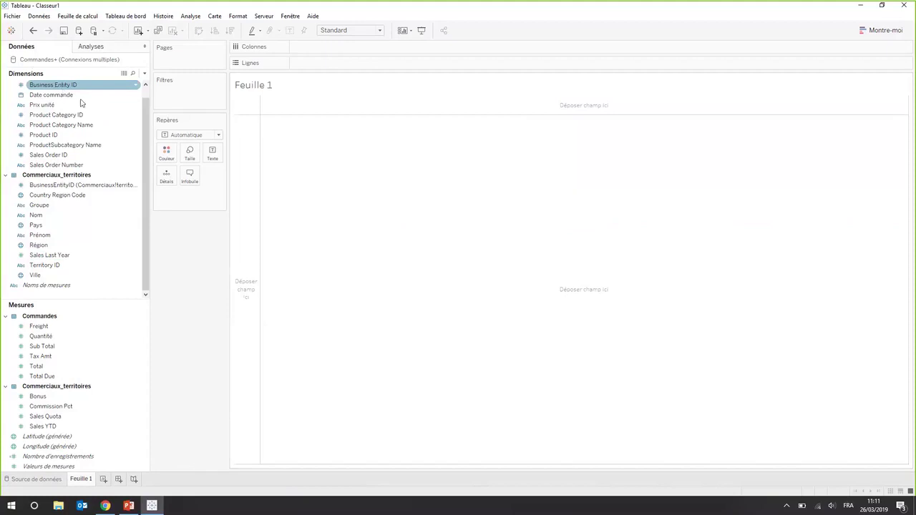
{"action": "scroll", "coordinate": [61, 94], "scroll_direction": "up", "scroll_amount": 1}
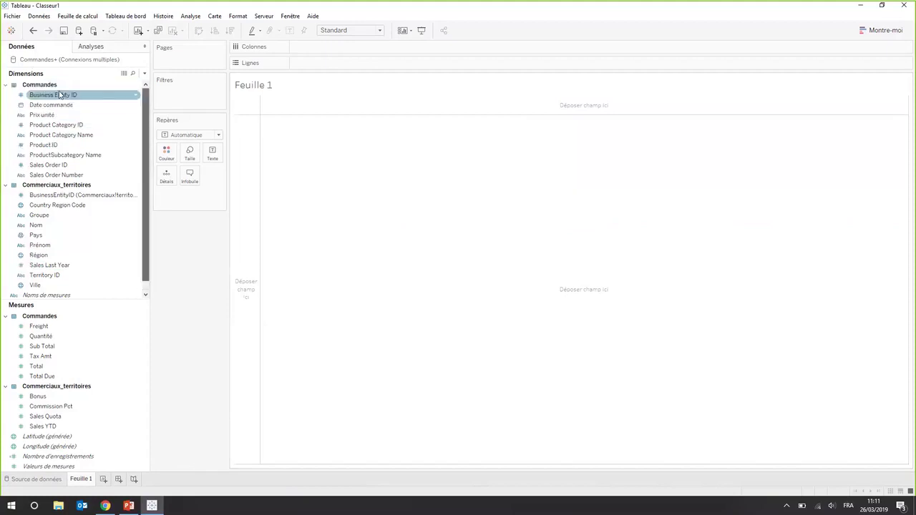
{"action": "left_click", "coordinate": [53, 105]}
{"action": "left_click", "coordinate": [72, 127]}
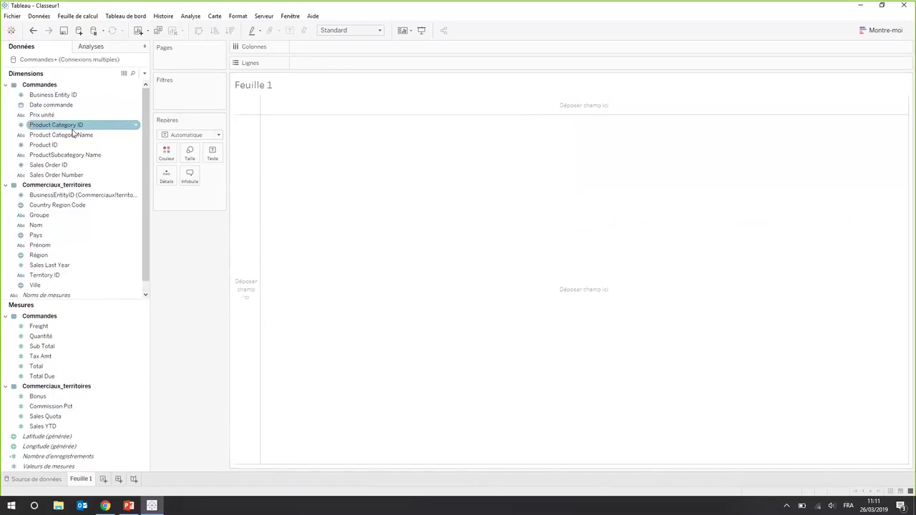
{"action": "left_click", "coordinate": [79, 156]}
{"action": "left_click", "coordinate": [71, 164]}
{"action": "left_click", "coordinate": [66, 215]}
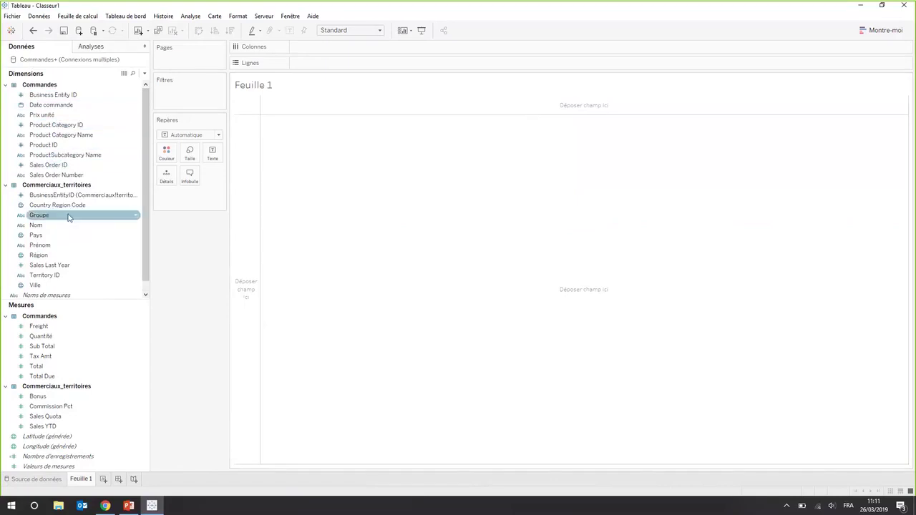
{"action": "left_click", "coordinate": [76, 274]}
{"action": "left_click", "coordinate": [73, 236]}
{"action": "left_click", "coordinate": [75, 245]}
{"action": "left_click", "coordinate": [71, 236]}
{"action": "left_click", "coordinate": [36, 296]}
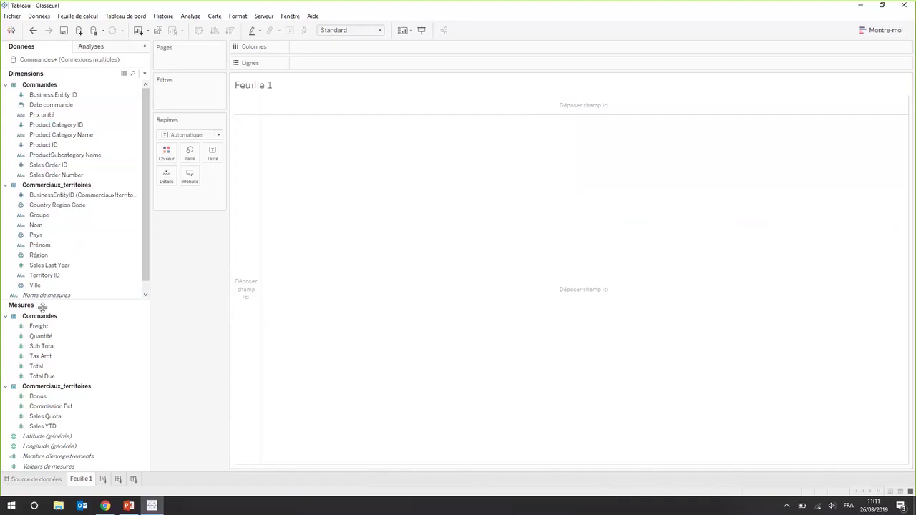
{"action": "left_click", "coordinate": [60, 337]}
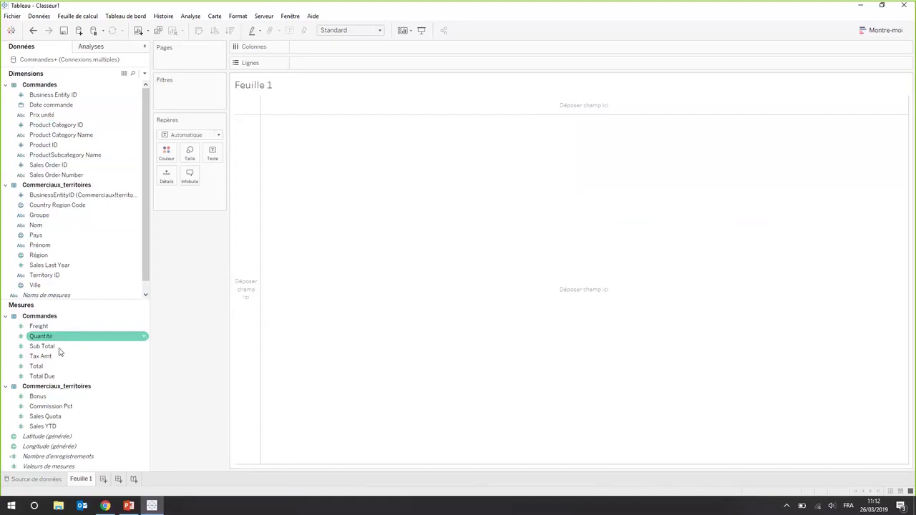
{"action": "left_click", "coordinate": [61, 367]}
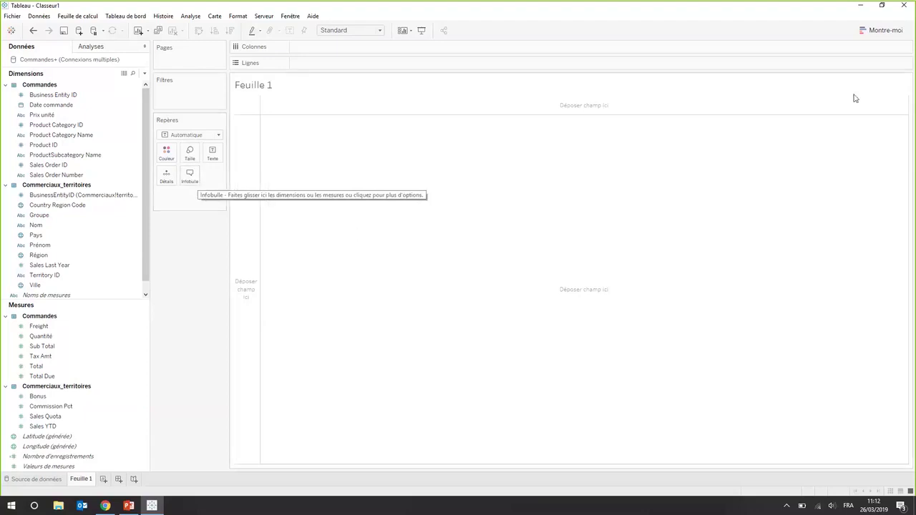
- Examine the chart types offered by Montre-moi and the dimensions and measures required for horizontal bars
{"action": "left_click", "coordinate": [883, 36]}
{"action": "mouse_move", "coordinate": [865, 60]}
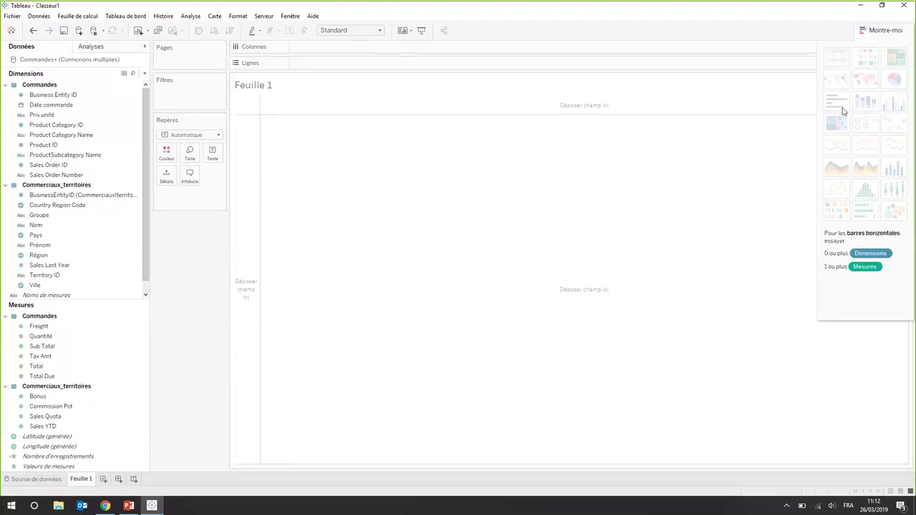
{"action": "left_click", "coordinate": [133, 146]}
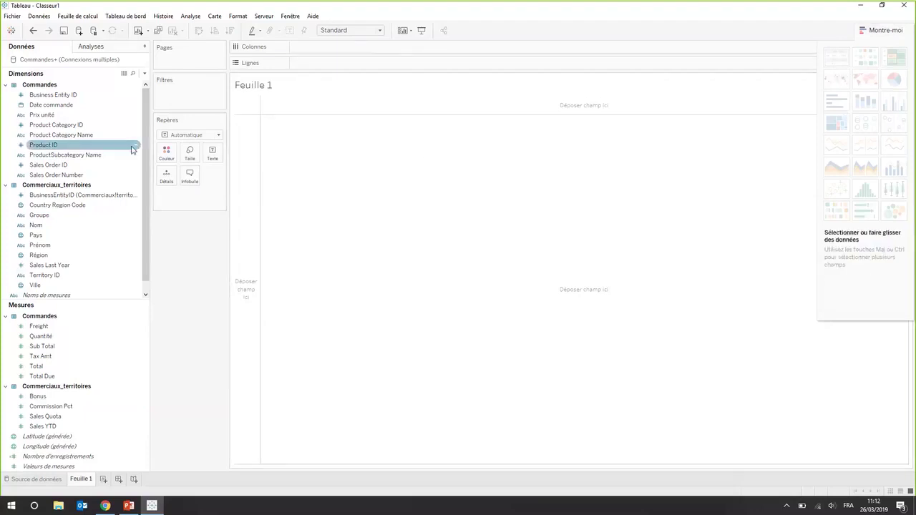
{"action": "left_click", "coordinate": [42, 376]}
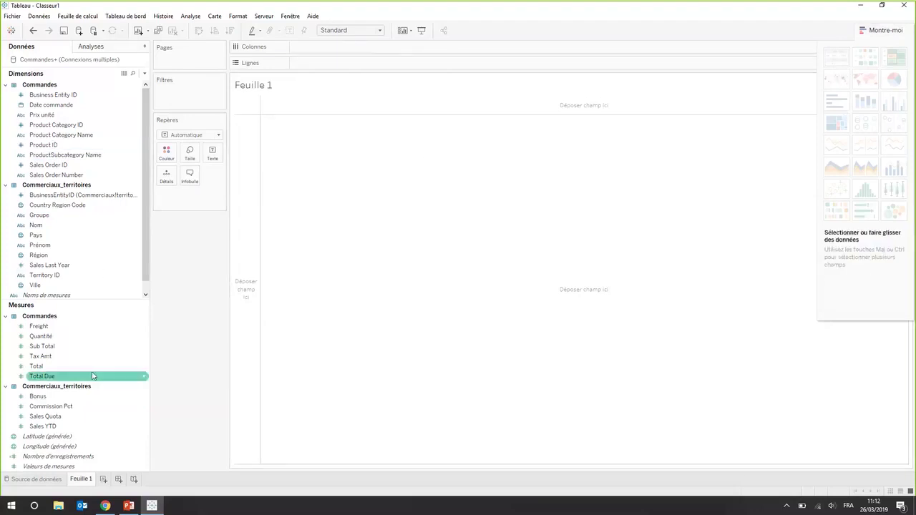
{"action": "left_click", "coordinate": [886, 30]}
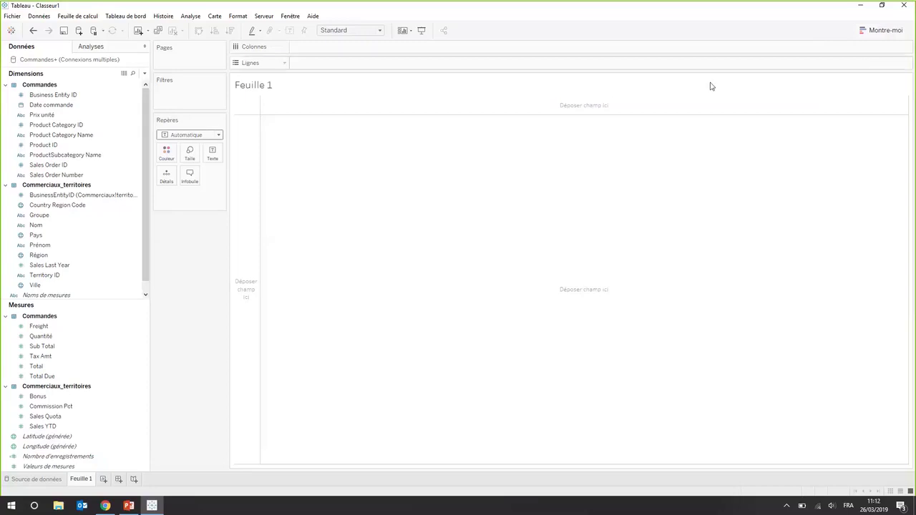
- Create a continuous line chart from Date commande and Total using the Montre-moi suggestions
{"action": "left_click", "coordinate": [96, 108]}
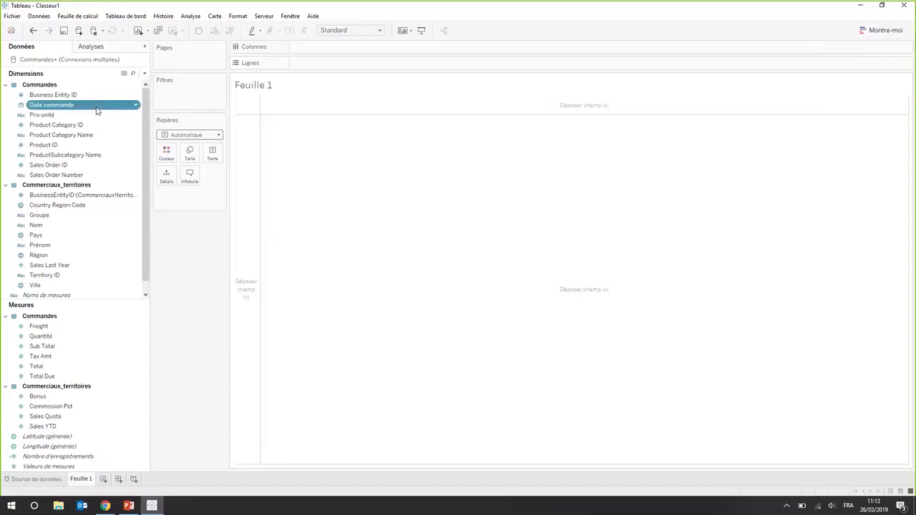
{"action": "left_click", "coordinate": [81, 369], "text": "ctrl"}
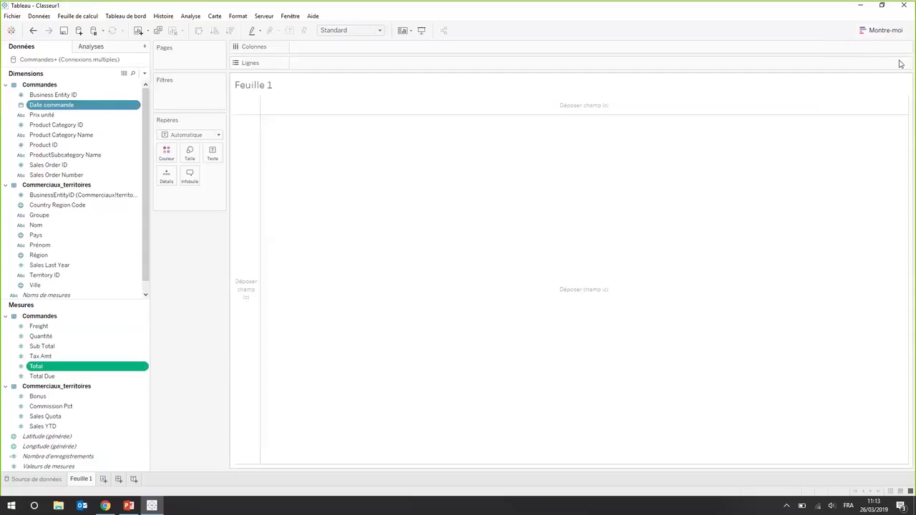
{"action": "left_click", "coordinate": [885, 30]}
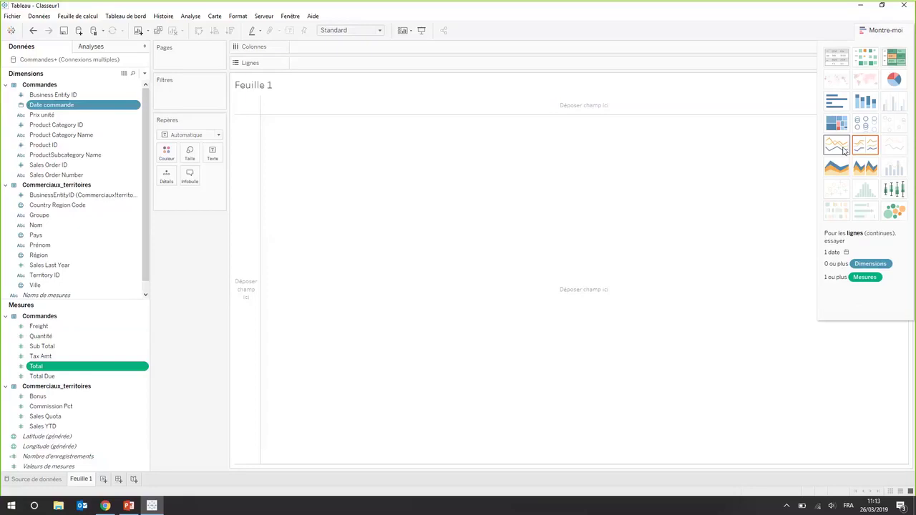
{"action": "left_click", "coordinate": [843, 148]}
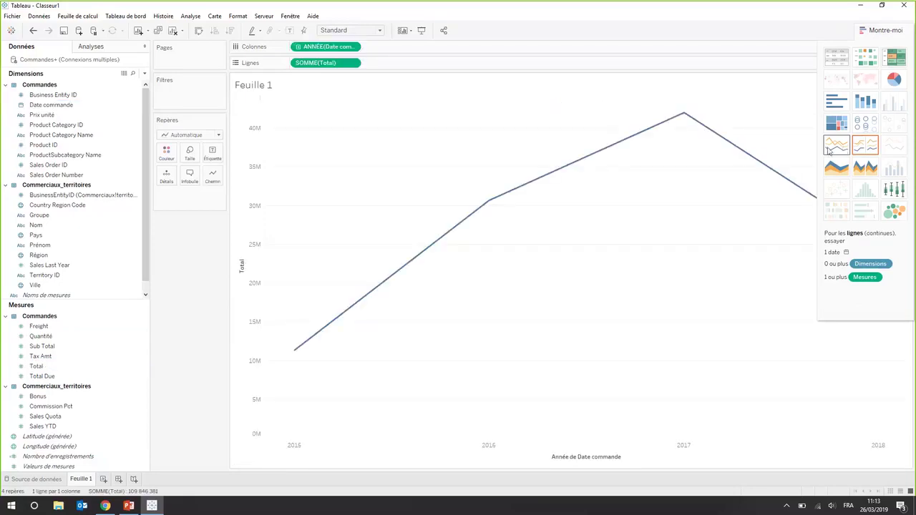
{"action": "left_click", "coordinate": [876, 36]}
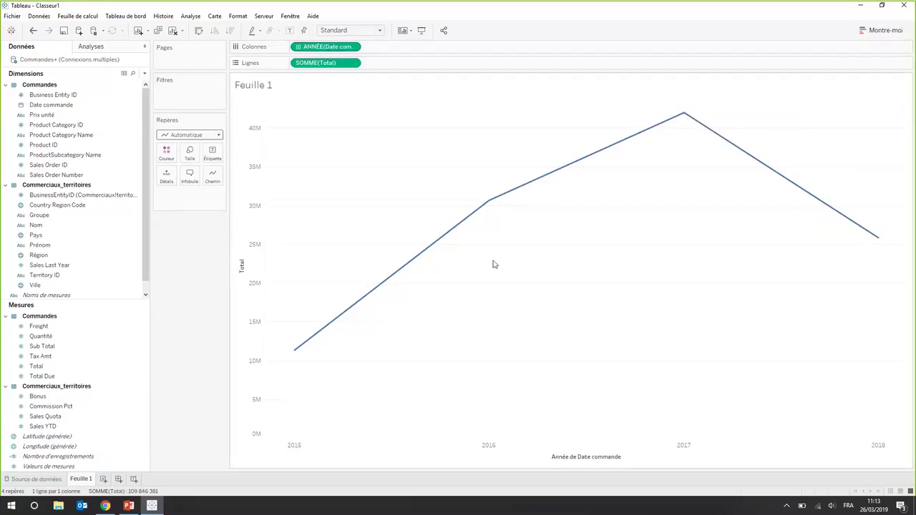
- Drill the Date commande axis down to quarters and inspect the third-quarter peaks of 2016 and 2017
{"action": "mouse_move", "coordinate": [686, 117]}
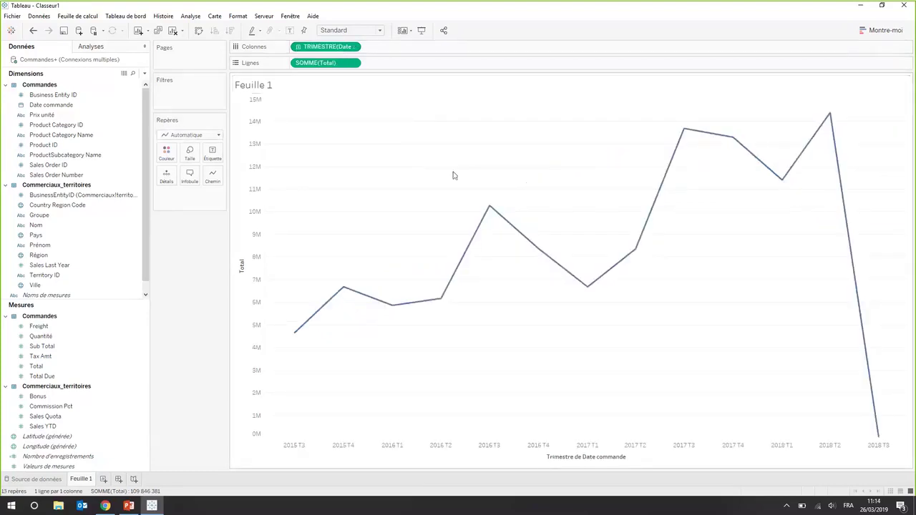
{"action": "mouse_move", "coordinate": [486, 223]}
{"action": "left_click", "coordinate": [490, 206]}
{"action": "left_click", "coordinate": [684, 128]}
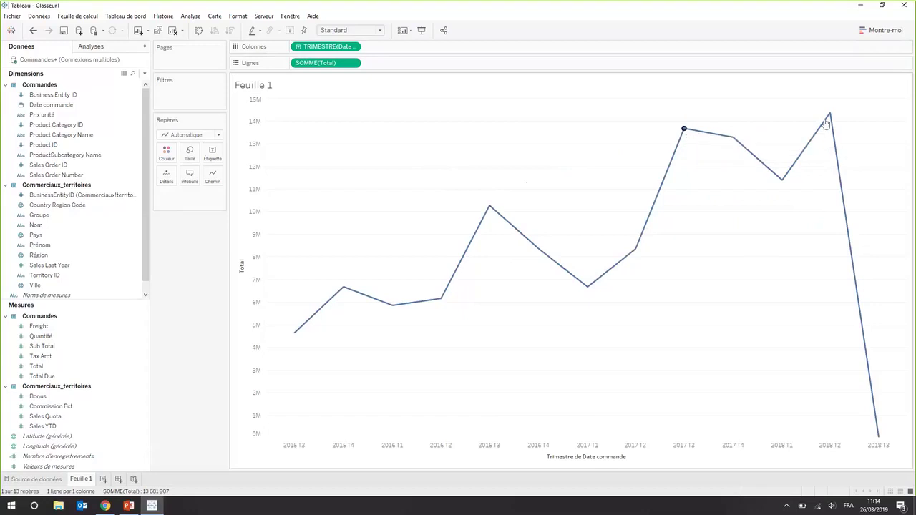
{"action": "left_click", "coordinate": [713, 185]}
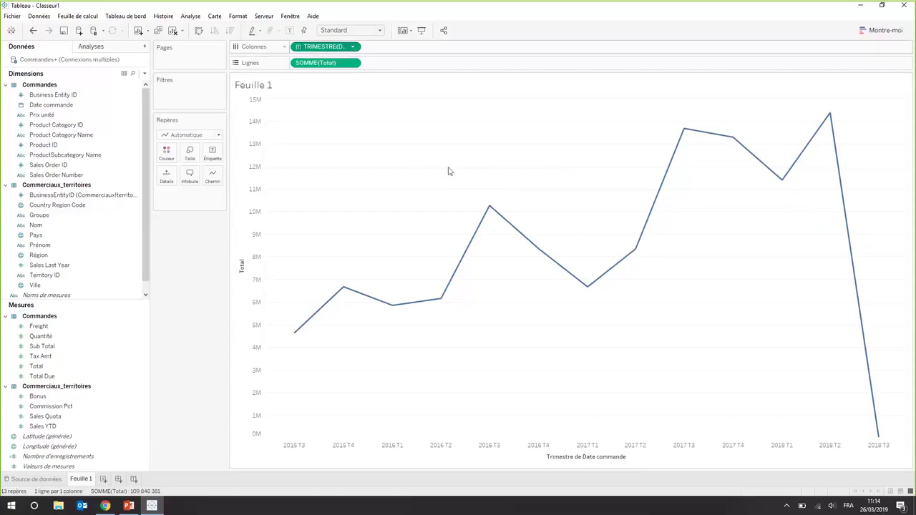
- Drill the Date commande axis down to months and inspect the peak months of 2016 and 2017
{"action": "key", "text": "ctrl+z"}
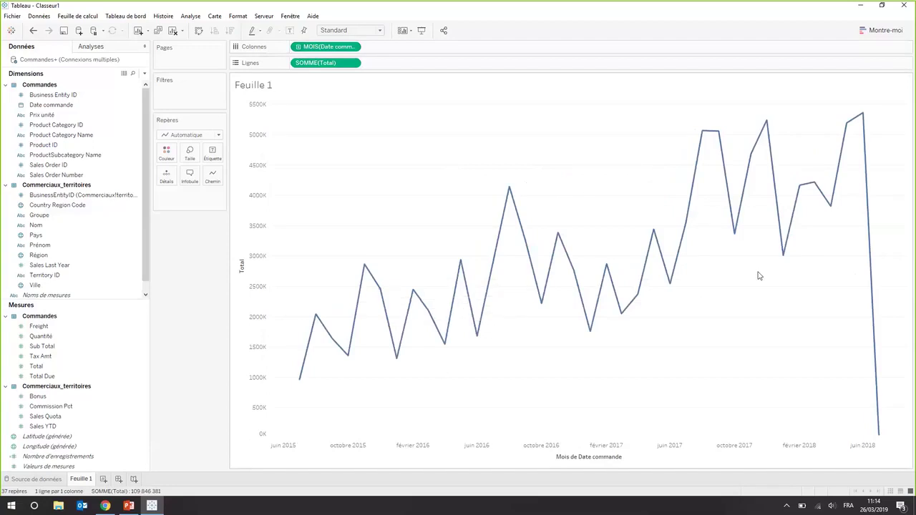
{"action": "left_click_drag", "start_coordinate": [486, 170], "coordinate": [542, 194]}
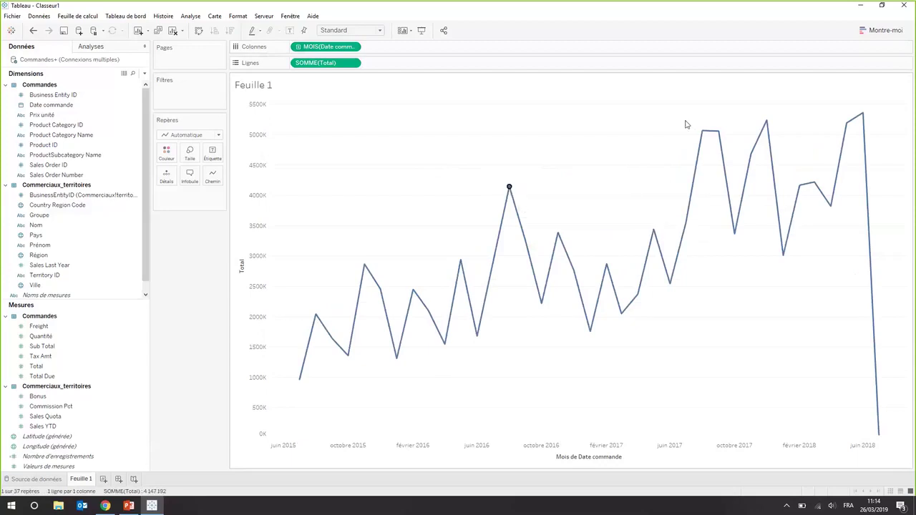
{"action": "left_click", "coordinate": [702, 134]}
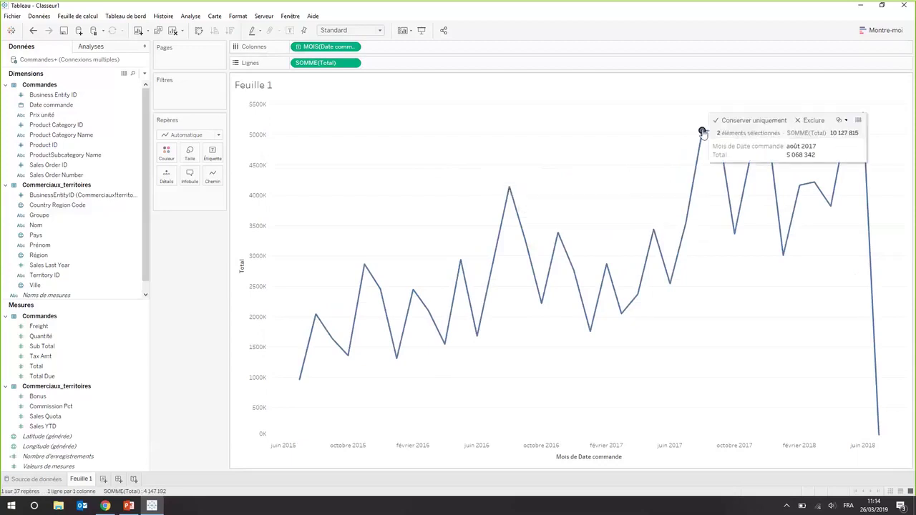
{"action": "left_click", "coordinate": [719, 133], "text": "ctrl"}
{"action": "left_click", "coordinate": [788, 123]}
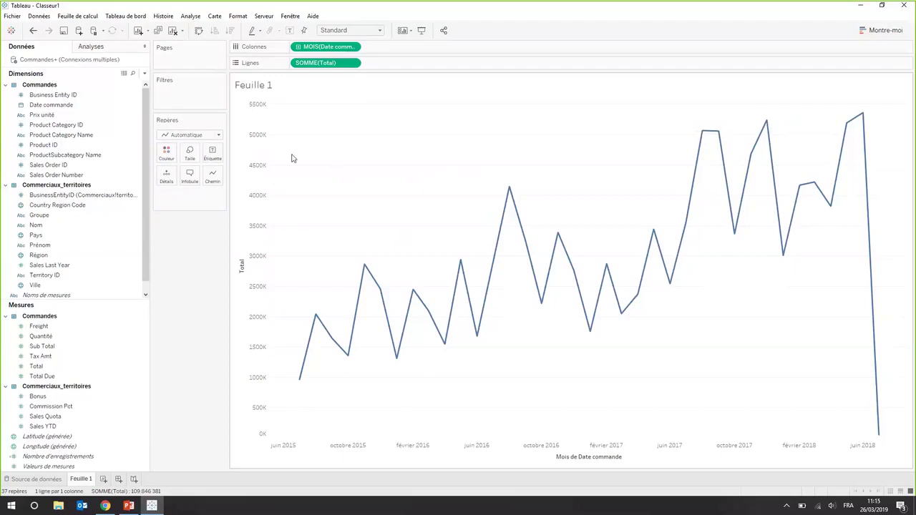
- Add a linear trend line (Courbe de tendance) and a forecast (Prévision) to the monthly Total chart
{"action": "left_click", "coordinate": [102, 48]}
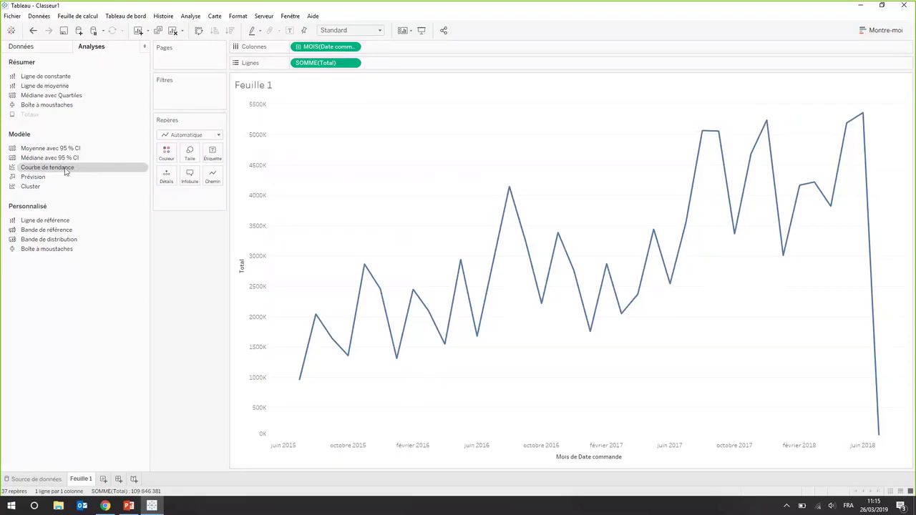
{"action": "left_click_drag", "start_coordinate": [65, 170], "coordinate": [353, 126]}
{"action": "mouse_move", "coordinate": [648, 245]}
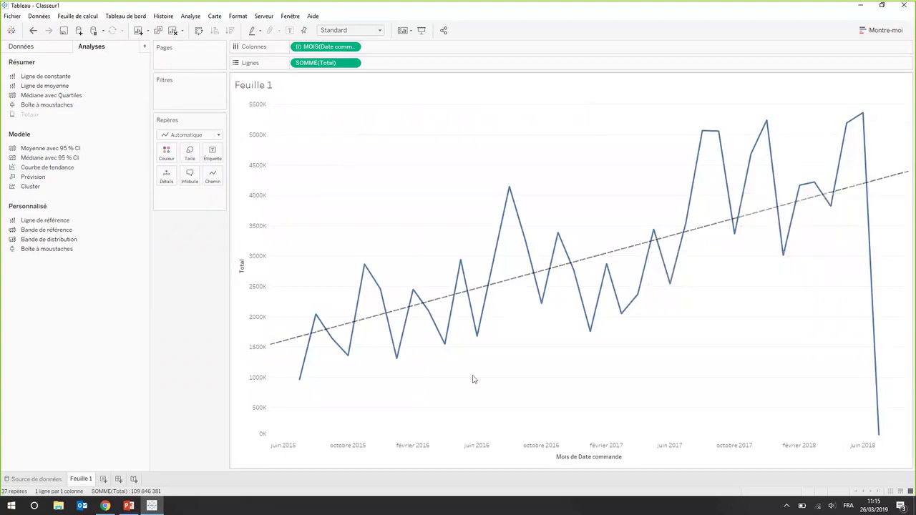
{"action": "left_click_drag", "start_coordinate": [67, 182], "coordinate": [320, 123]}
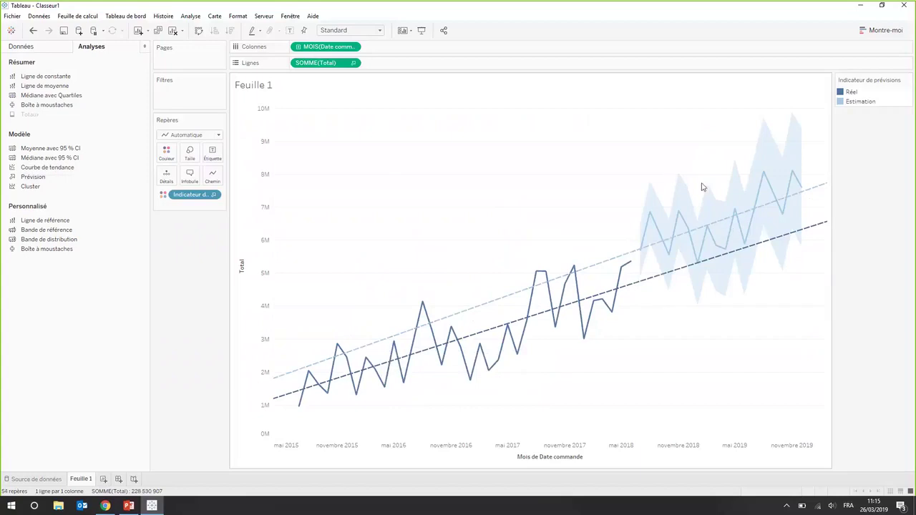
- Edit the trend lines to exclude Indicateur de prévisions as a factor, giving a single linear trend
{"action": "mouse_move", "coordinate": [612, 260]}
{"action": "right_click", "coordinate": [631, 255]}
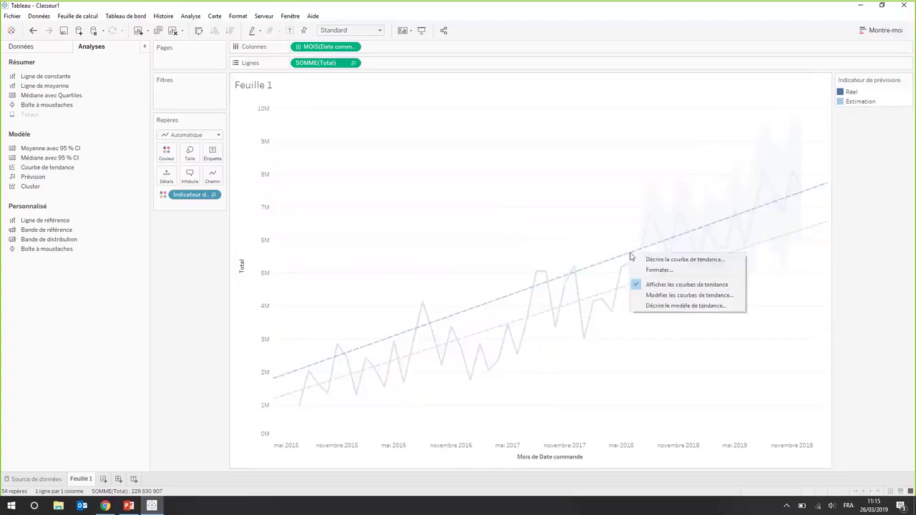
{"action": "left_click", "coordinate": [669, 296]}
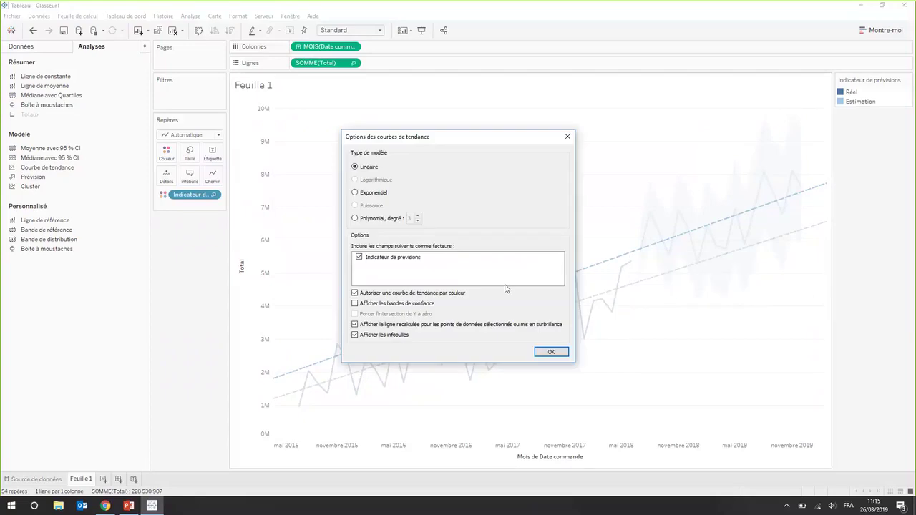
{"action": "left_click", "coordinate": [359, 257]}
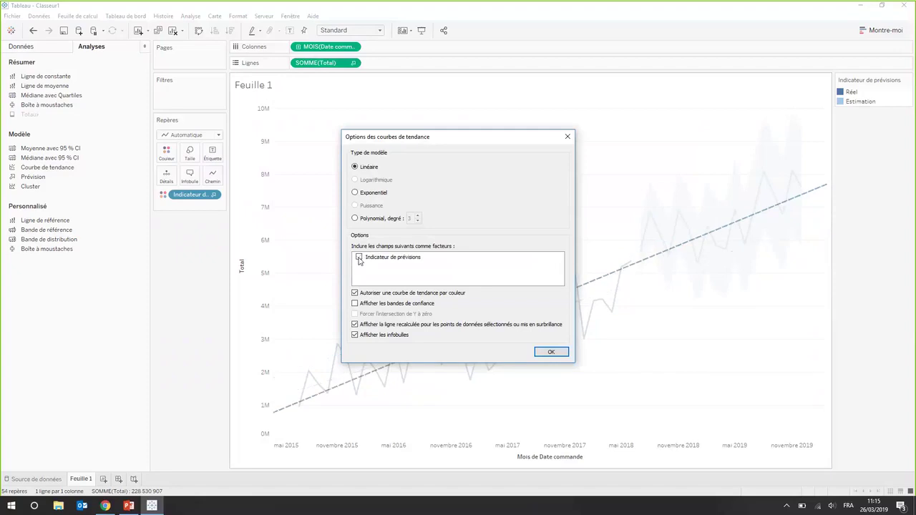
{"action": "left_click", "coordinate": [548, 354]}
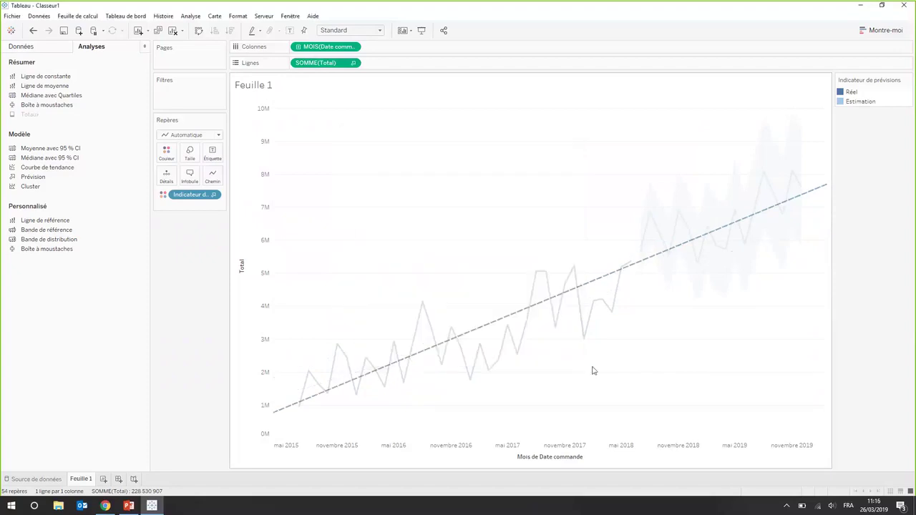
- Return to the data fields and assign the Feu tricolore palette to the Réel and Estimation forecast indicator colours
{"action": "left_click", "coordinate": [58, 48]}
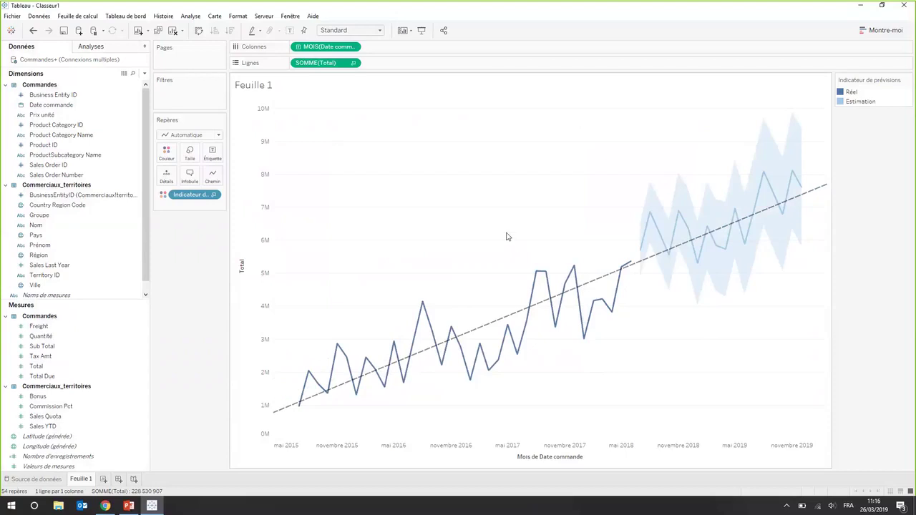
{"action": "left_click", "coordinate": [172, 161]}
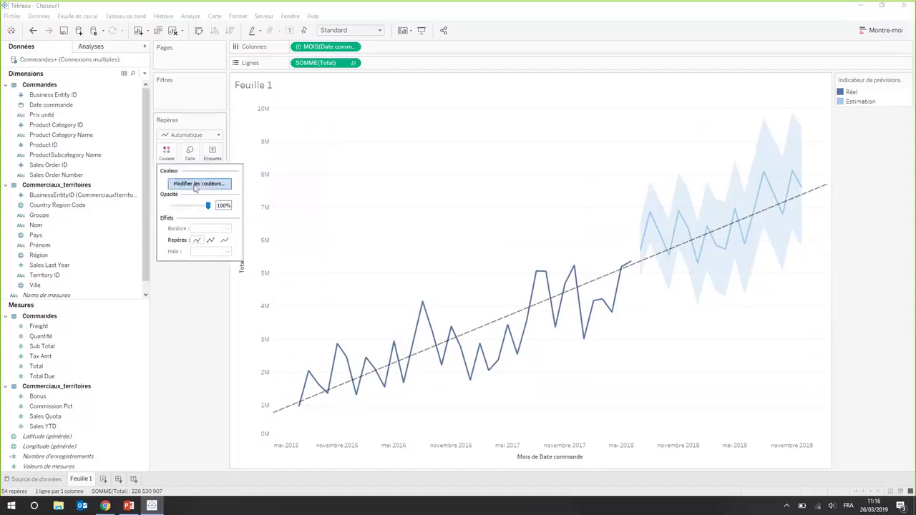
{"action": "left_click", "coordinate": [194, 186]}
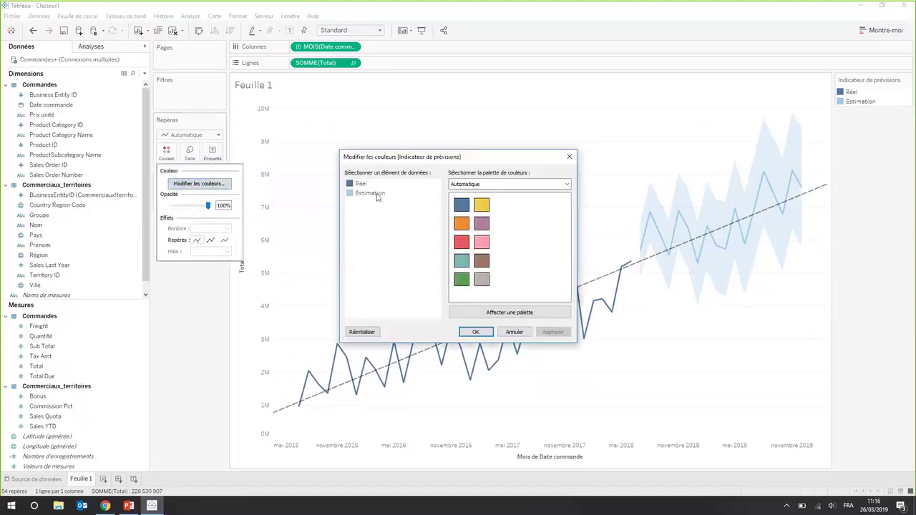
{"action": "left_click", "coordinate": [482, 184]}
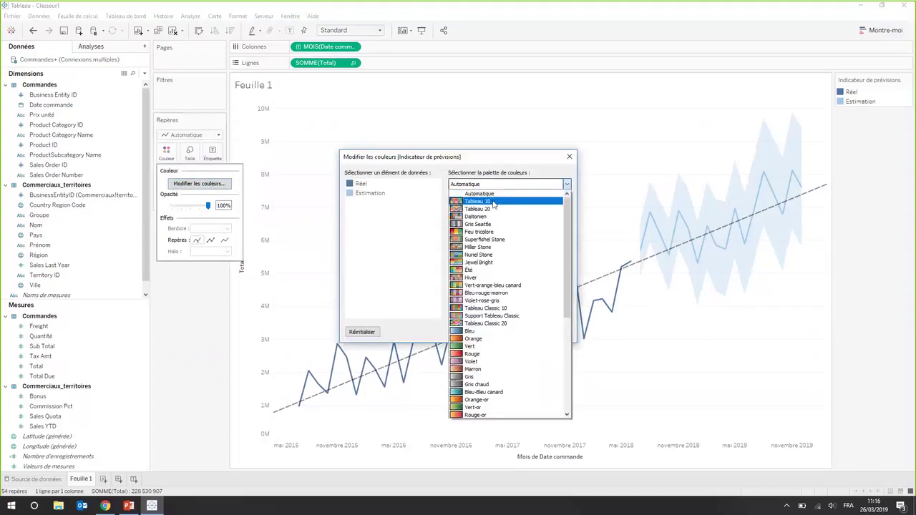
{"action": "left_click", "coordinate": [486, 234]}
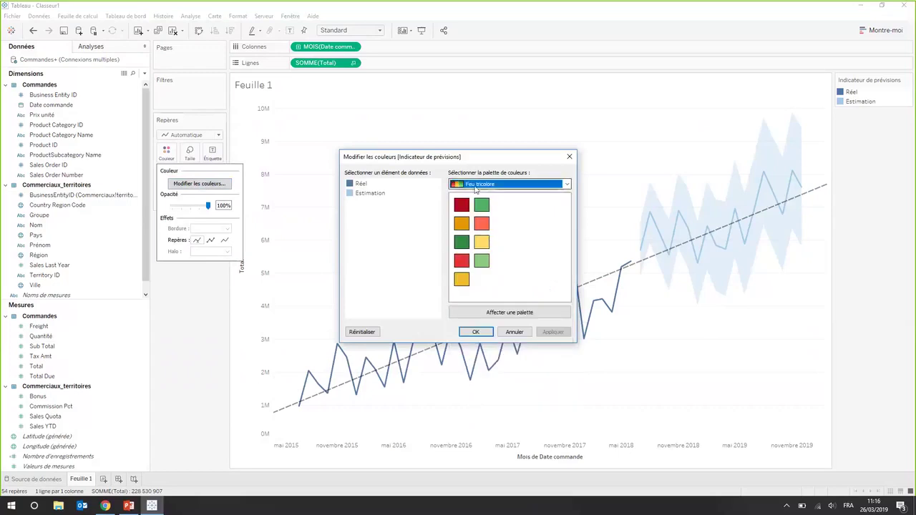
{"action": "left_click", "coordinate": [512, 312]}
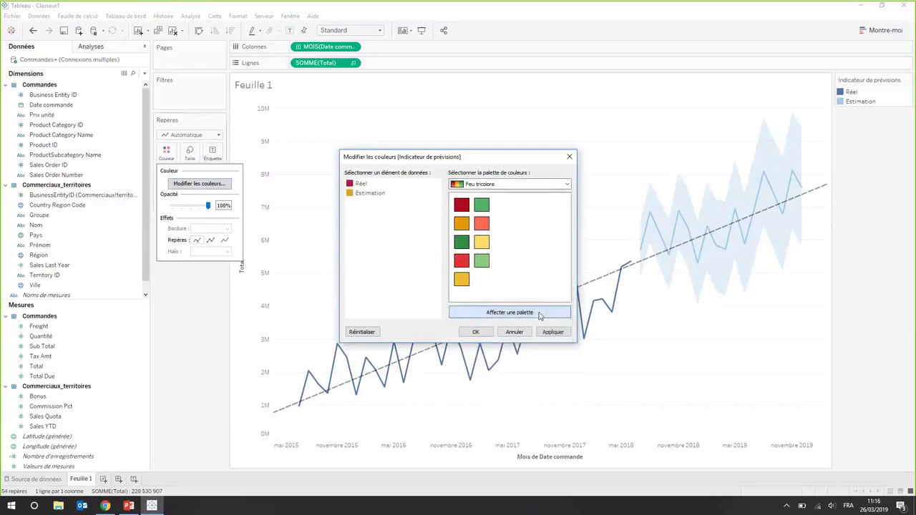
{"action": "left_click", "coordinate": [483, 334]}
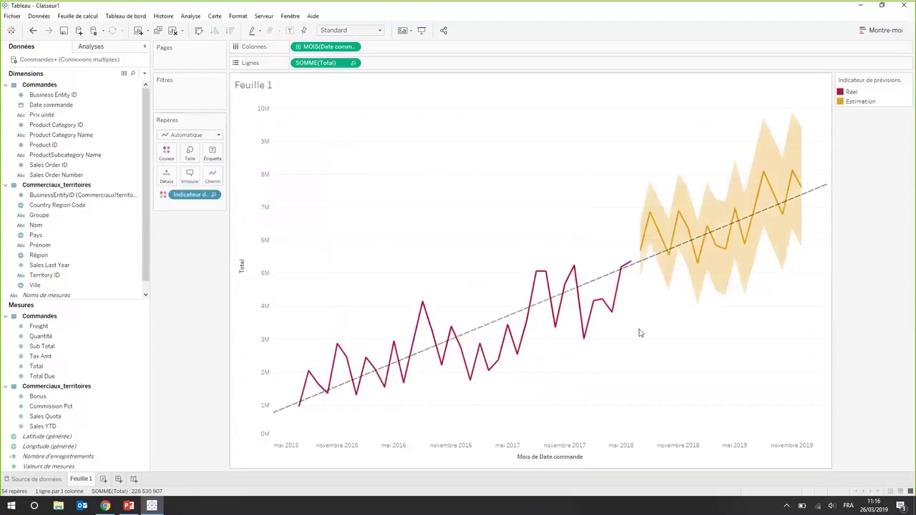
- Add the Total measure as the label on the line chart's marks
{"action": "mouse_move", "coordinate": [631, 271]}
{"action": "left_click", "coordinate": [35, 366]}
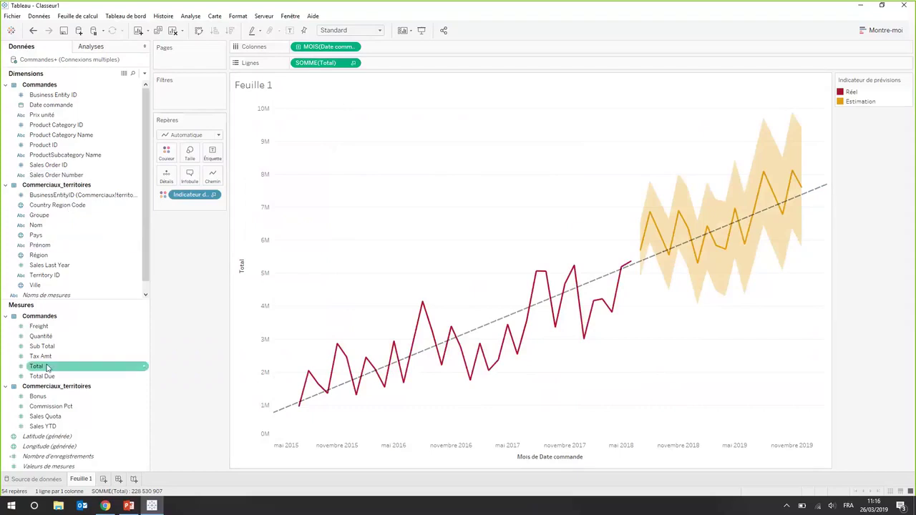
{"action": "left_click_drag", "start_coordinate": [35, 367], "coordinate": [222, 161]}
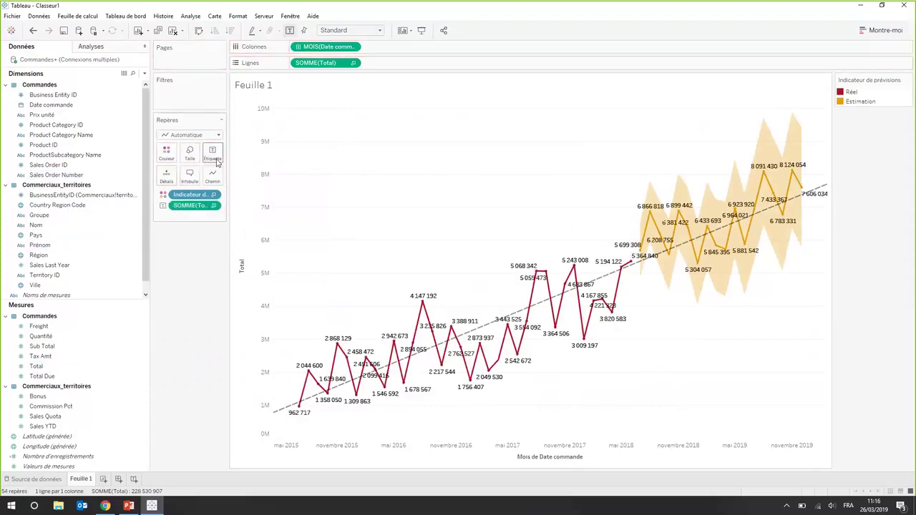
- Limit the Total mark labels to the line ends (Fins de lignes)
{"action": "mouse_move", "coordinate": [617, 323]}
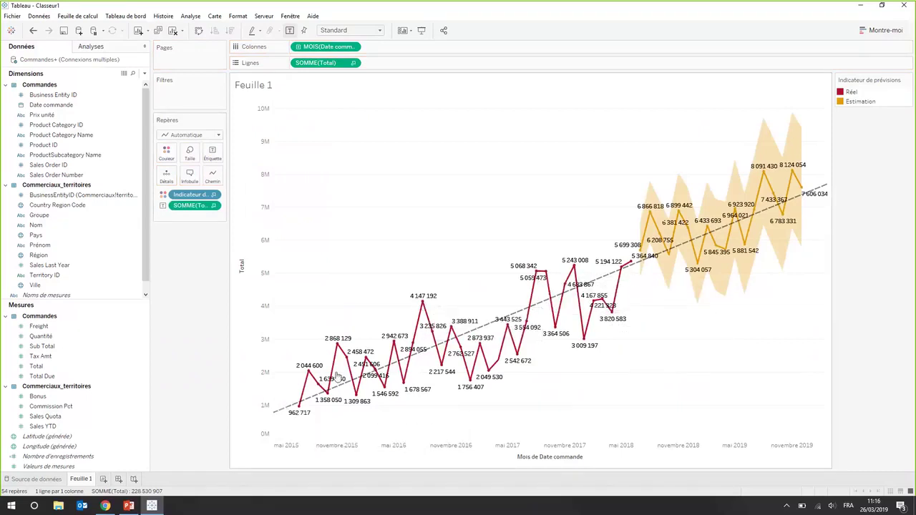
{"action": "mouse_move", "coordinate": [352, 368]}
{"action": "mouse_move", "coordinate": [432, 309]}
{"action": "left_click", "coordinate": [211, 153]}
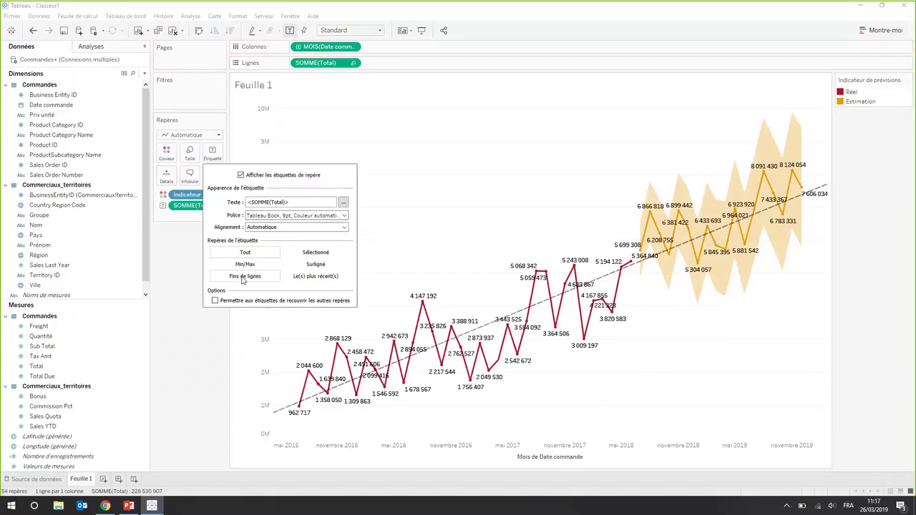
{"action": "left_click", "coordinate": [264, 279]}
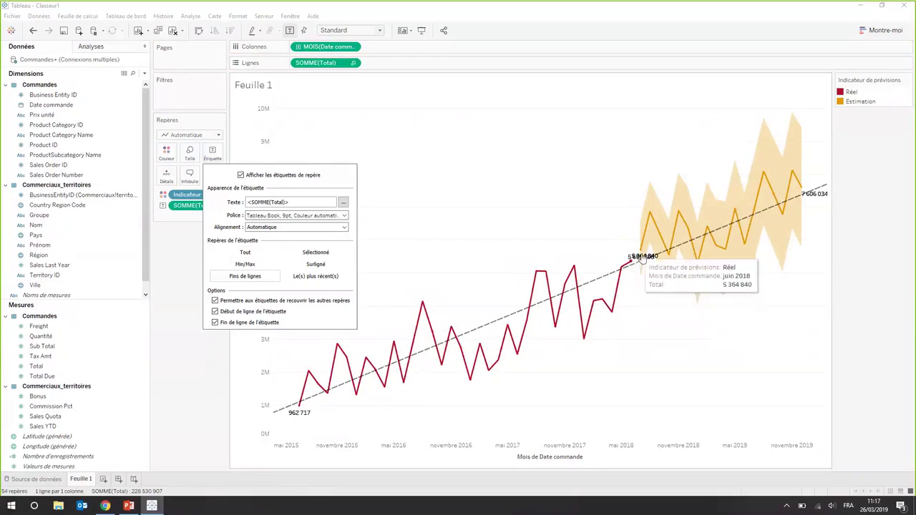
- Stop the Total mark labels from overlapping other marks and close the label options
{"action": "left_click", "coordinate": [215, 301]}
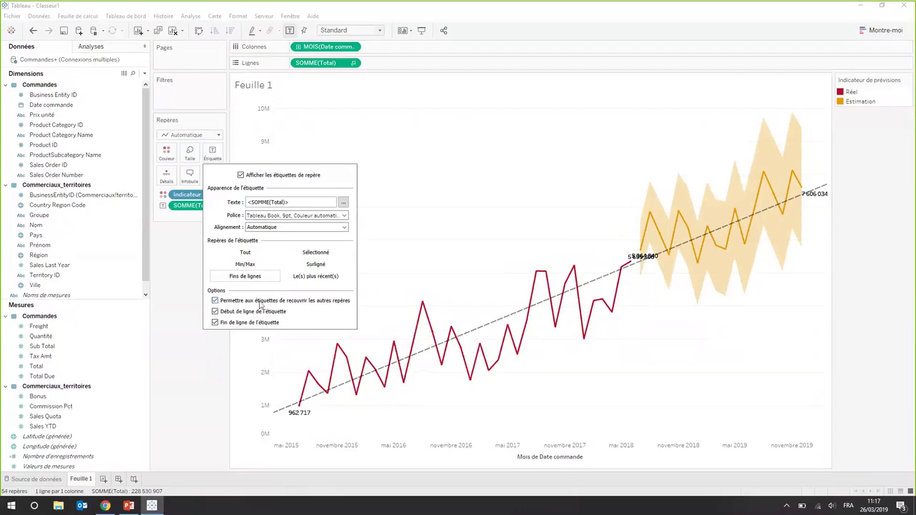
{"action": "left_click", "coordinate": [215, 301]}
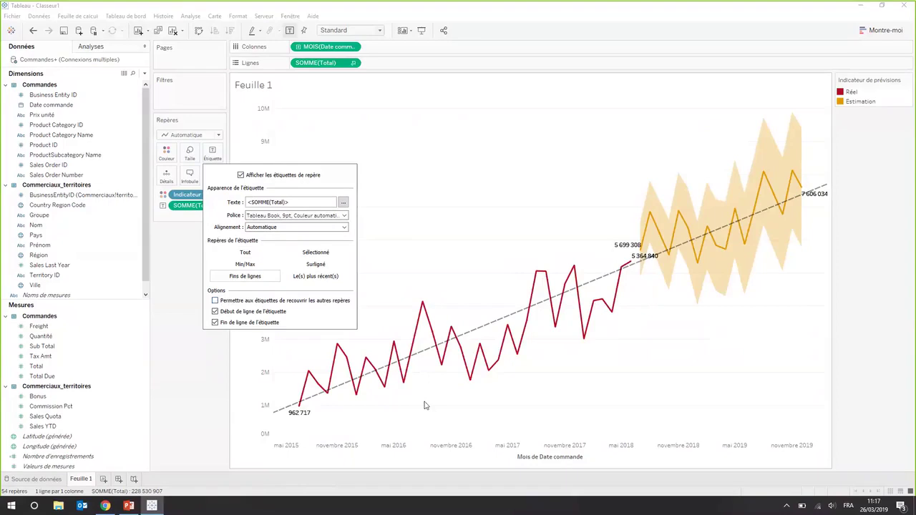
{"action": "left_click", "coordinate": [426, 405]}
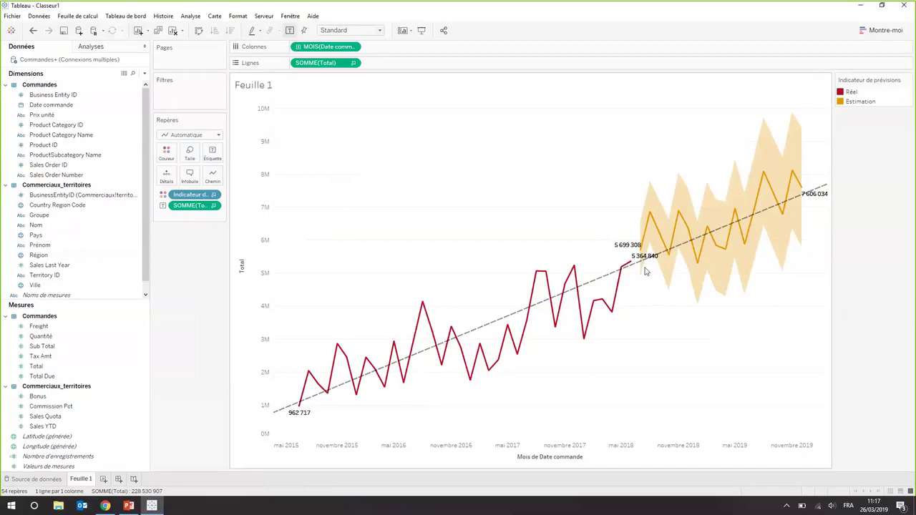
- Format the Total mark labels as custom currency in Millions (M) with one decimal place and the € suffix
{"action": "right_click", "coordinate": [192, 207]}
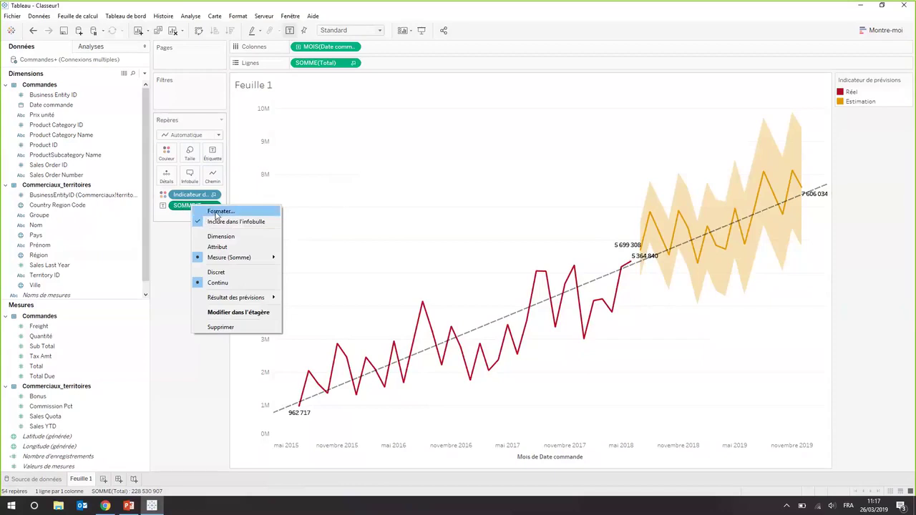
{"action": "left_click", "coordinate": [217, 212]}
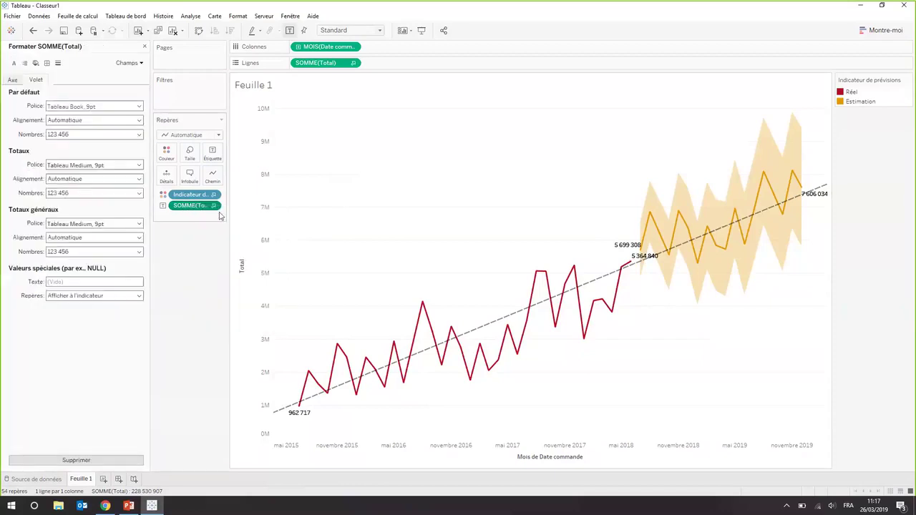
{"action": "left_click", "coordinate": [107, 134]}
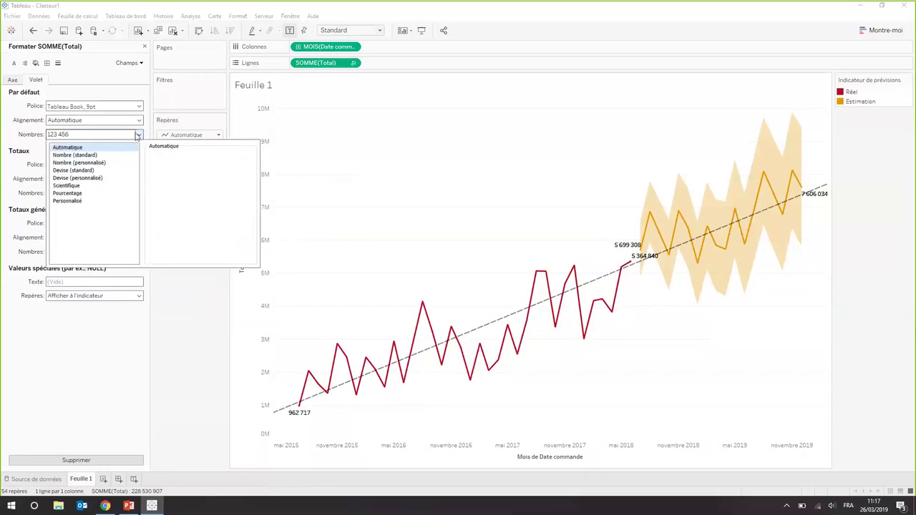
{"action": "left_click", "coordinate": [102, 178]}
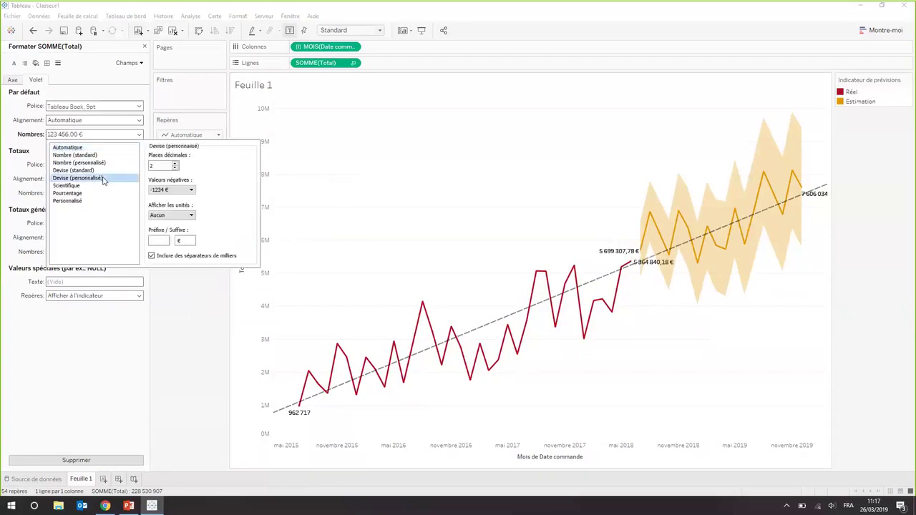
{"action": "left_click", "coordinate": [179, 215]}
{"action": "left_click", "coordinate": [179, 239]}
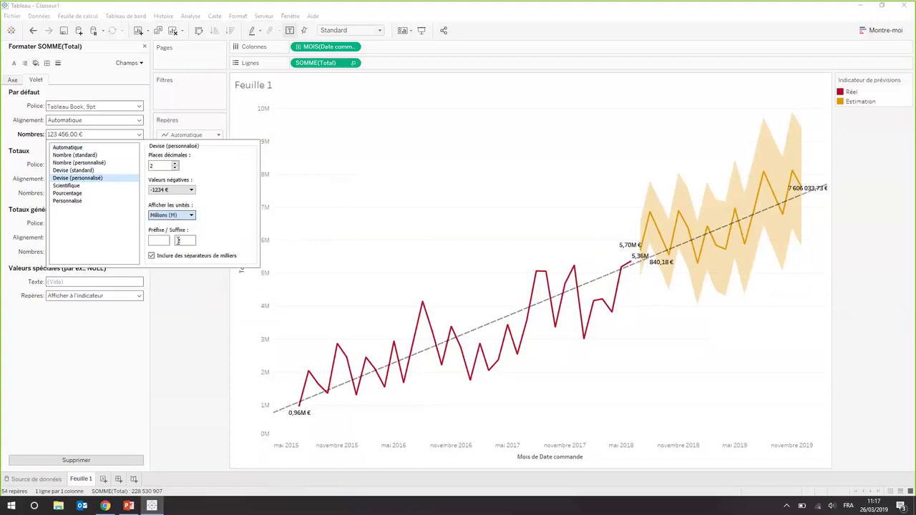
{"action": "left_click", "coordinate": [174, 169]}
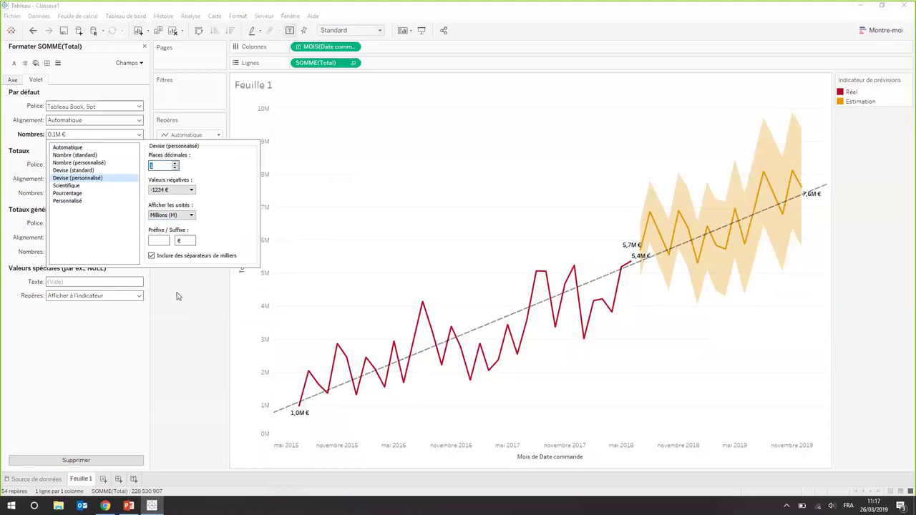
{"action": "left_click", "coordinate": [178, 297]}
{"action": "left_click", "coordinate": [144, 48]}
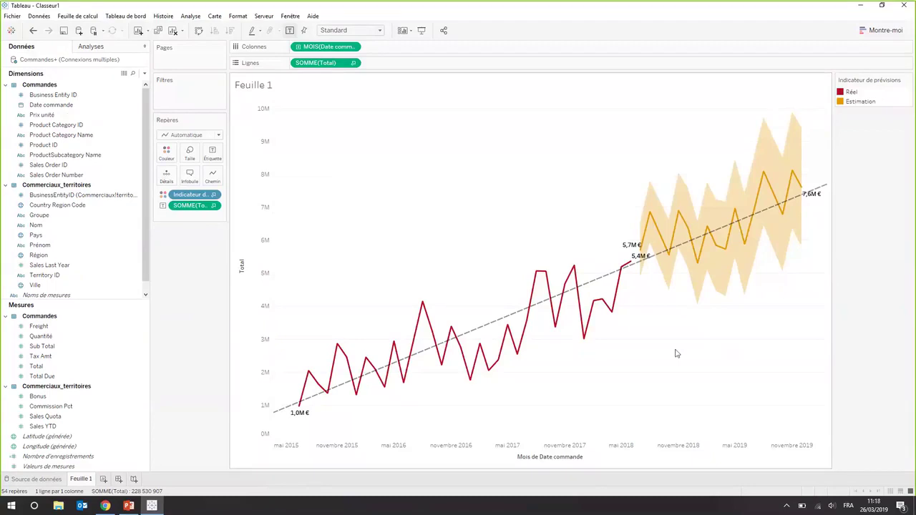
- Rename the line chart sheet as "Evolution du CA et prévision" and add a new worksheet
{"action": "left_click", "coordinate": [38, 395]}
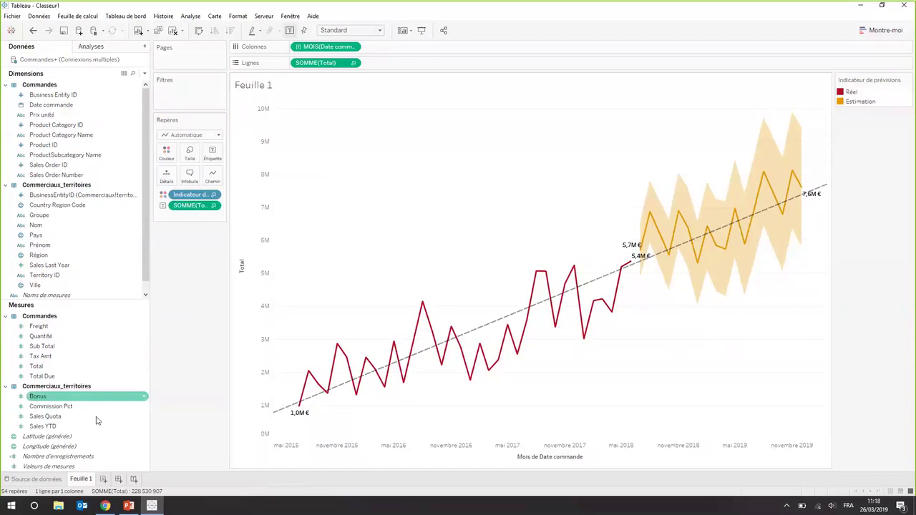
{"action": "left_click", "coordinate": [80, 479]}
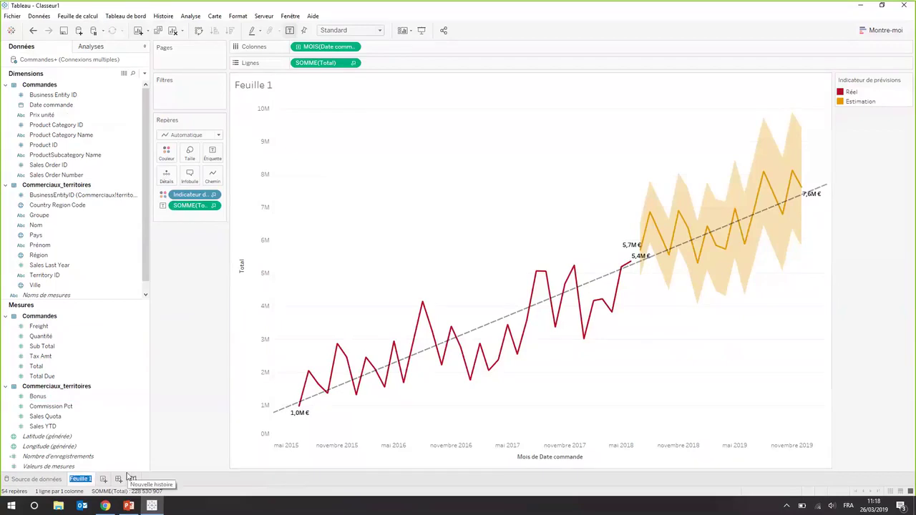
{"action": "type", "text": "Evolution du CA"}
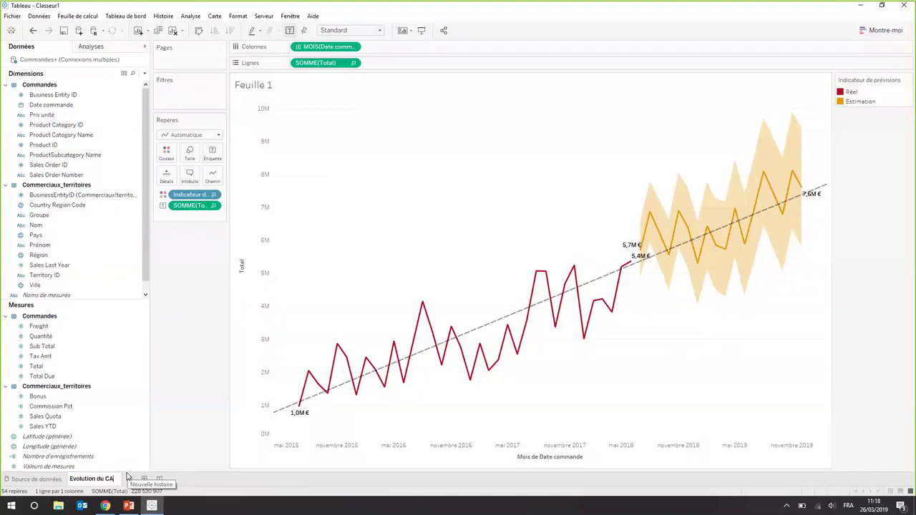
{"action": "type", "text": " et prévision"}
{"action": "key", "text": "Return"}
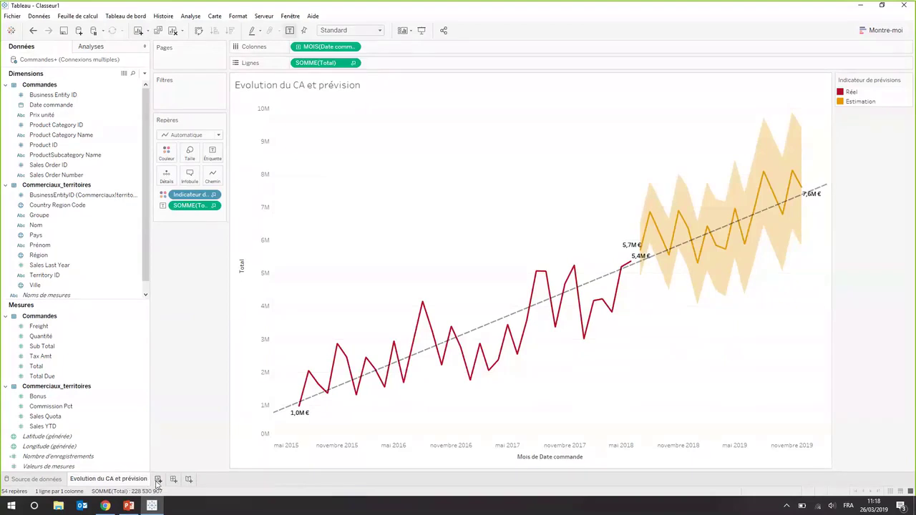
{"action": "left_click", "coordinate": [159, 480]}
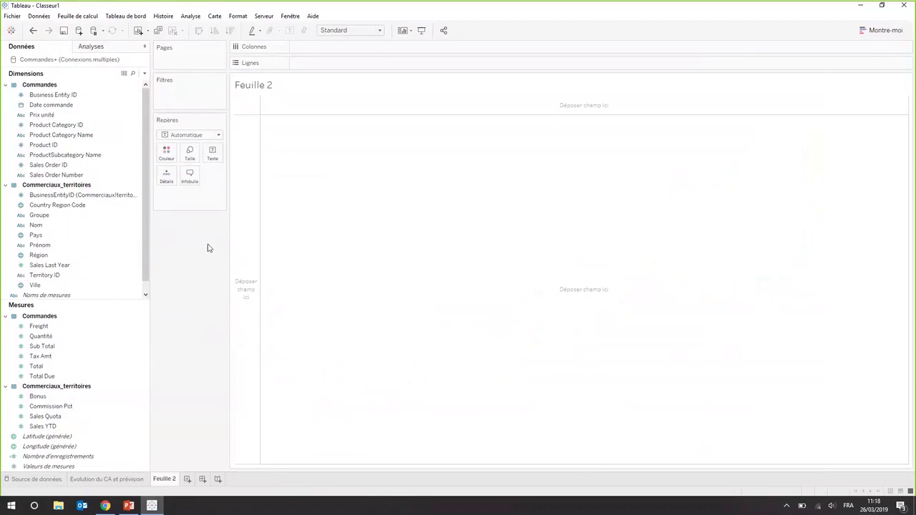
- Place the Nom and Prénom dimensions side by side on the new worksheet's rows
{"action": "left_click", "coordinate": [65, 226]}
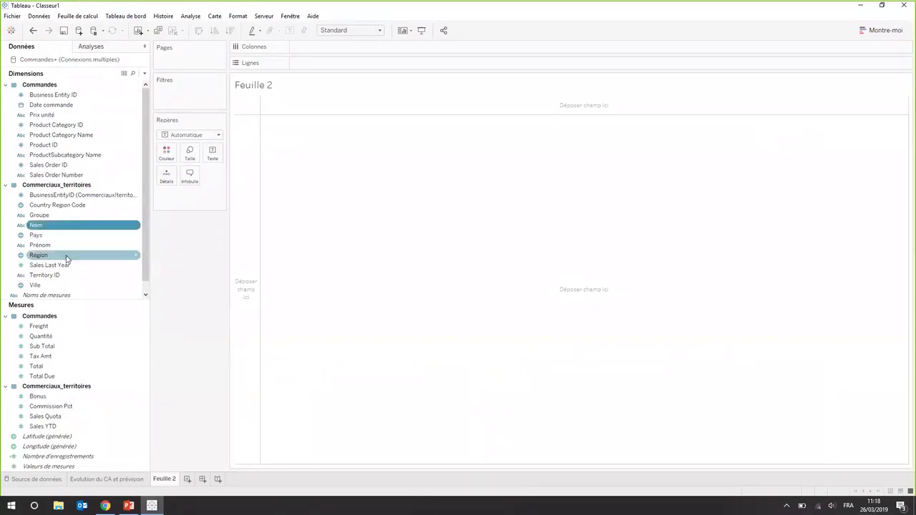
{"action": "left_click_drag", "start_coordinate": [86, 225], "coordinate": [370, 69]}
{"action": "key", "text": "Escape"}
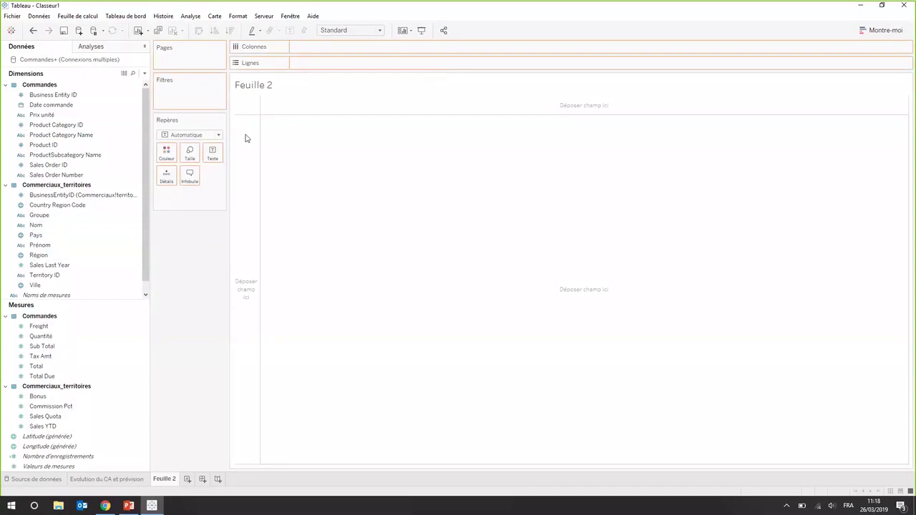
{"action": "left_click_drag", "start_coordinate": [44, 247], "coordinate": [406, 67]}
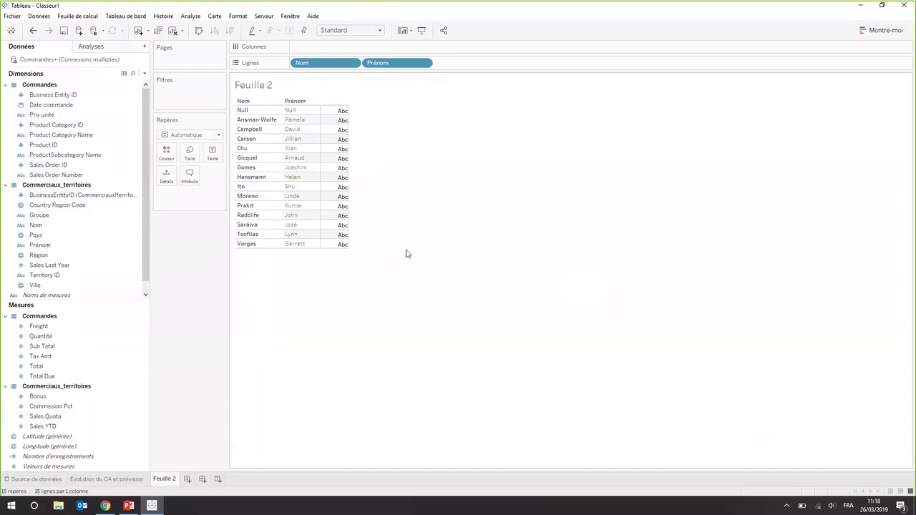
- Create a calculated field named Commercial with the formula [Prénom] + ' ' + [Nom]
{"action": "left_click", "coordinate": [144, 73]}
{"action": "left_click", "coordinate": [172, 107]}
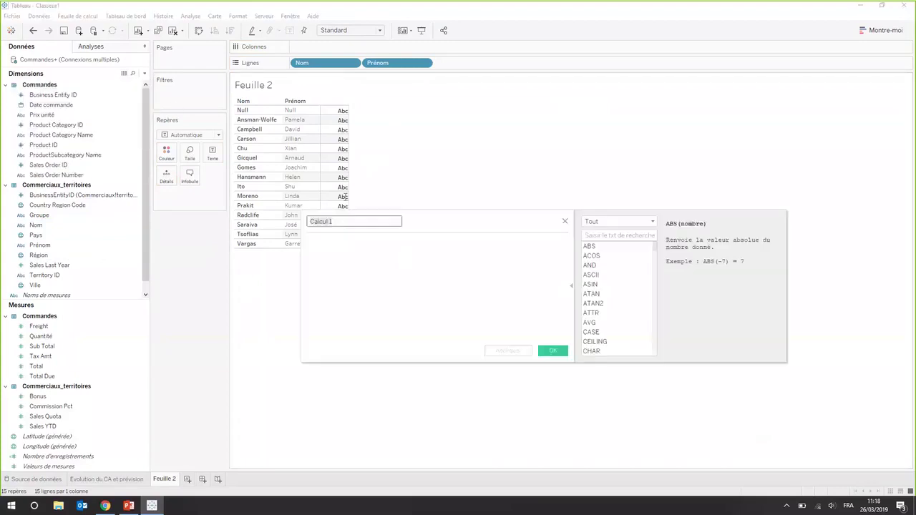
{"action": "type", "text": "Commercial"}
{"action": "left_click", "coordinate": [410, 248]}
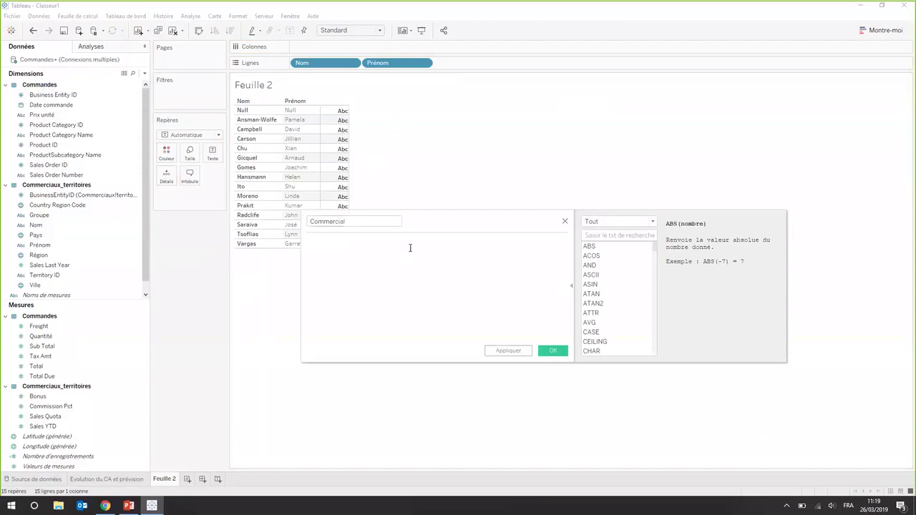
{"action": "type", "text": "prénom"}
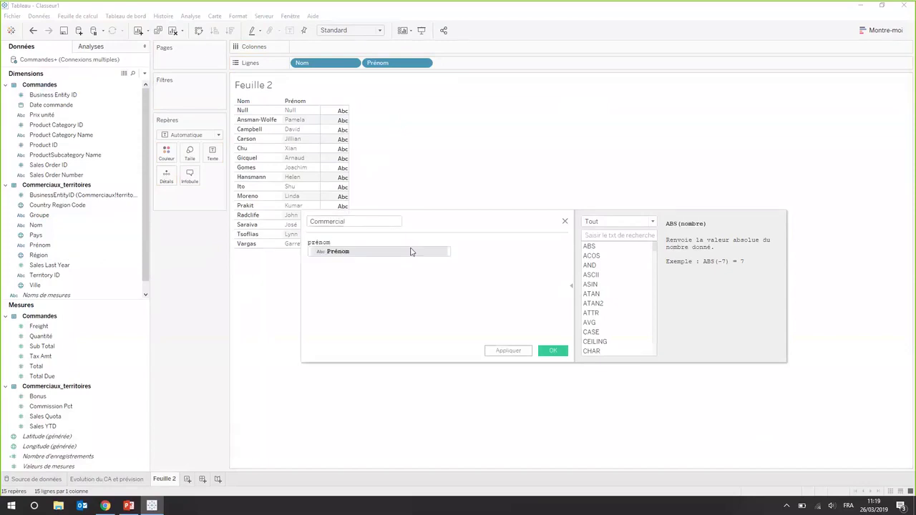
{"action": "left_click", "coordinate": [412, 251]}
{"action": "type", "text": "+ ' ' +"}
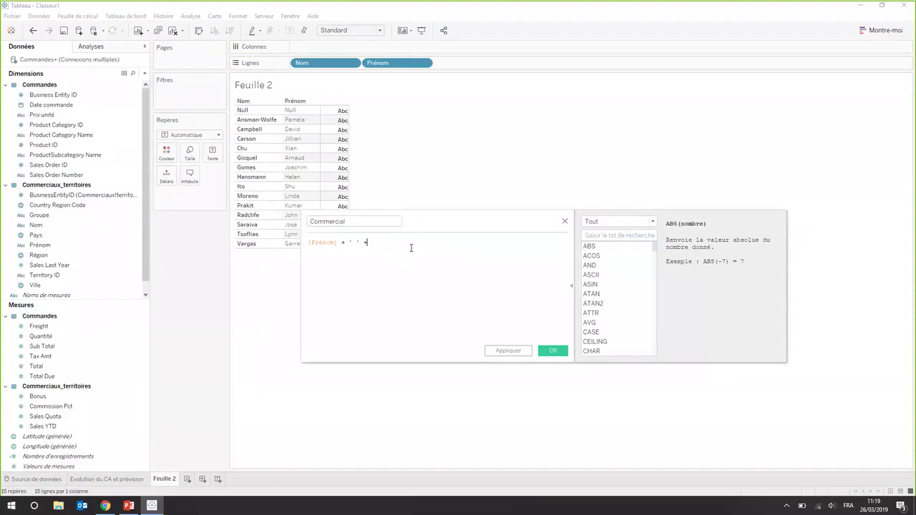
{"action": "type", "text": "nom"}
{"action": "key", "text": "Return"}
{"action": "left_click", "coordinate": [551, 350]}
- Add Commercial to the rows alongside Nom and Prénom, and clear all three fields from the rows
{"action": "left_click_drag", "start_coordinate": [49, 286], "coordinate": [477, 63]}
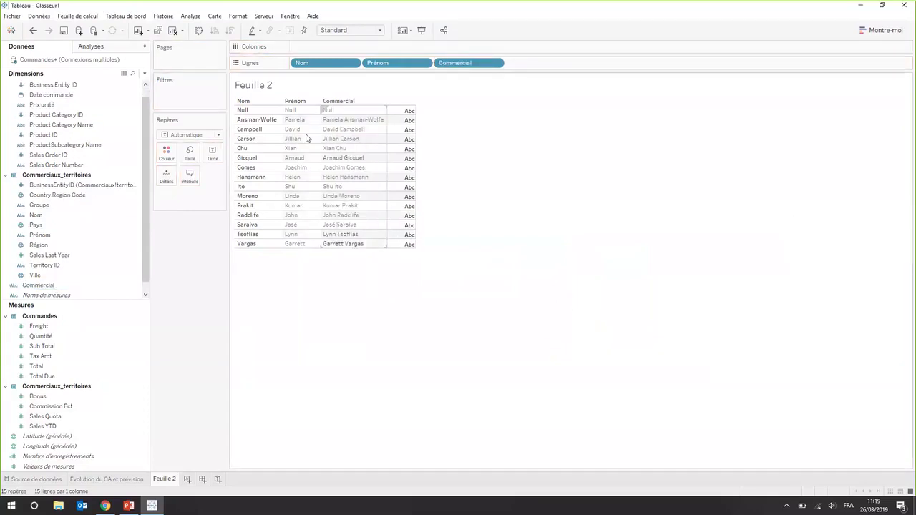
{"action": "left_click_drag", "start_coordinate": [337, 63], "coordinate": [224, 278]}
{"action": "left_click_drag", "start_coordinate": [337, 63], "coordinate": [215, 262]}
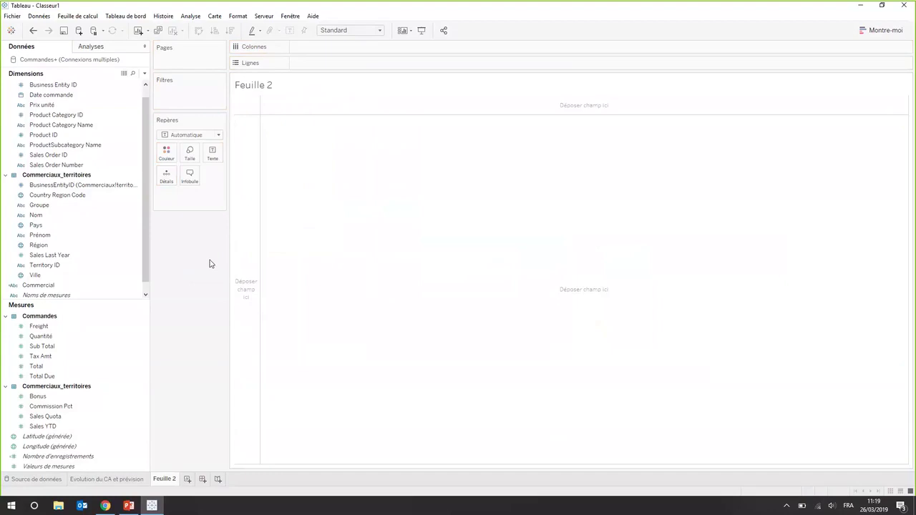
- Create a calculated field named Rang with the formula INDEX()
{"action": "left_click", "coordinate": [145, 76]}
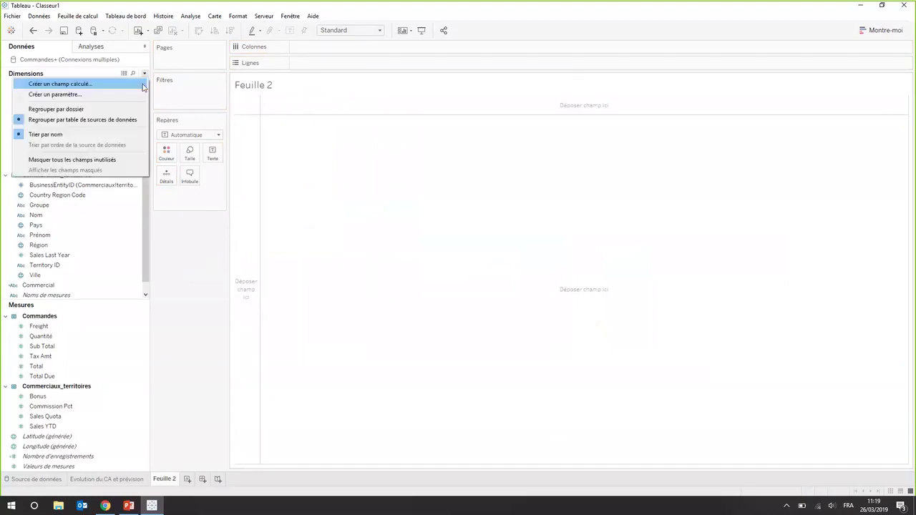
{"action": "left_click", "coordinate": [139, 83]}
{"action": "type", "text": "Rang"}
{"action": "key", "text": "Tab"}
{"action": "type", "text": "in"}
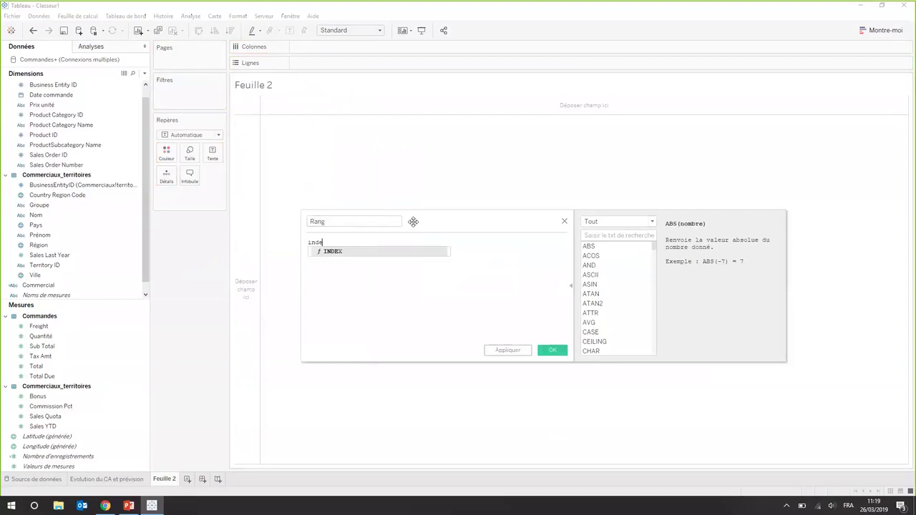
{"action": "type", "text": "d"}
{"action": "key", "text": "Return"}
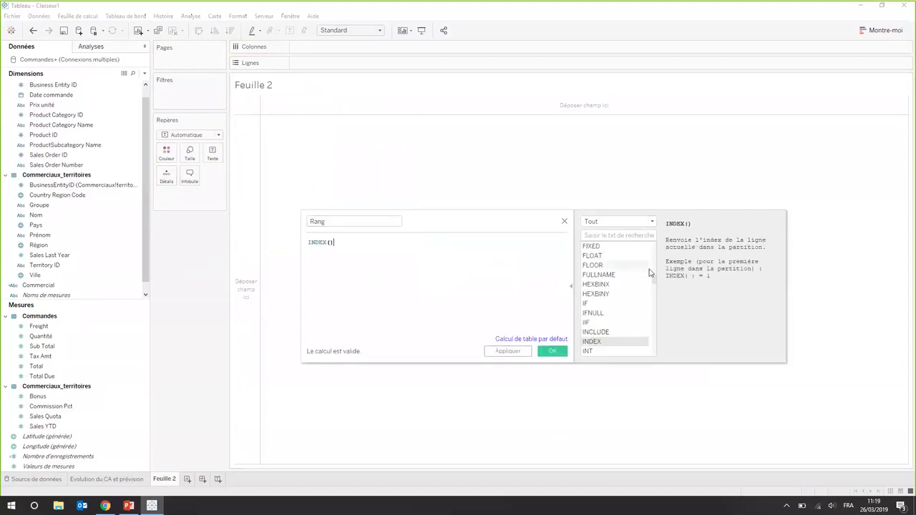
{"action": "scroll", "coordinate": [656, 281], "scroll_direction": "up", "scroll_amount": 1}
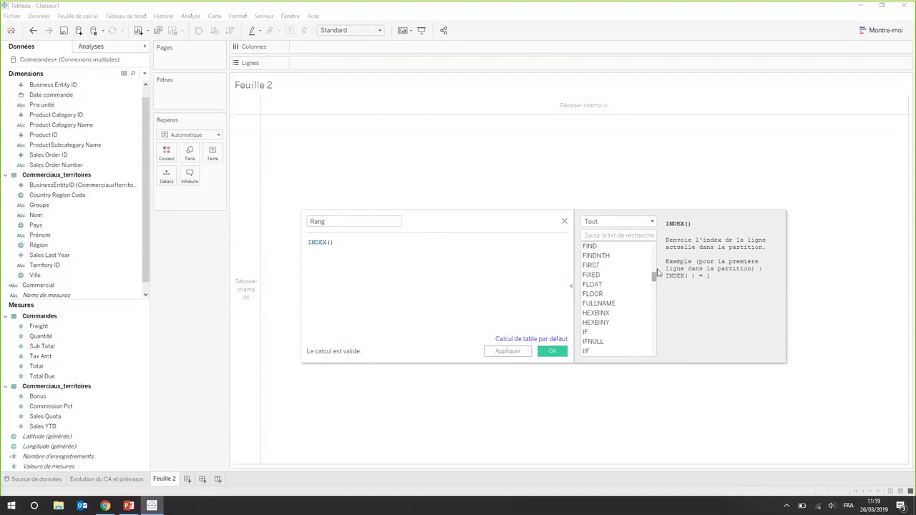
{"action": "left_click_drag", "start_coordinate": [654, 274], "coordinate": [660, 226]}
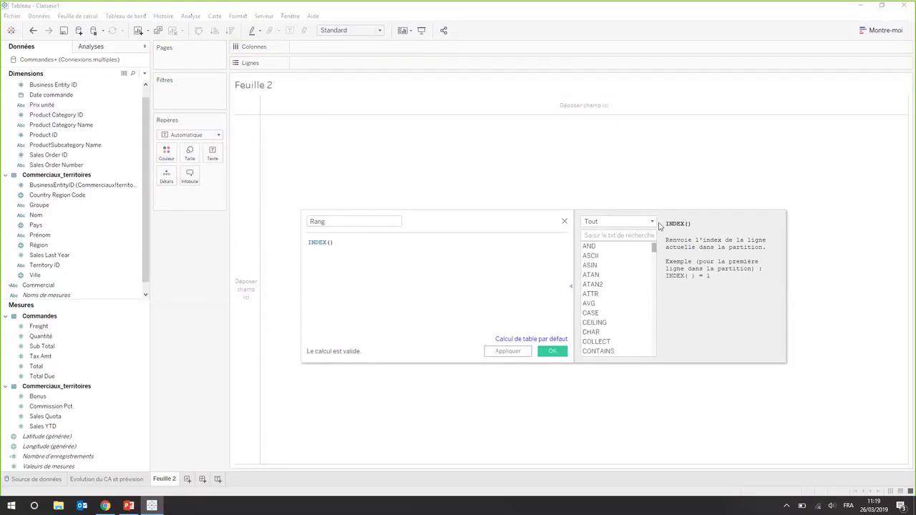
{"action": "left_click", "coordinate": [652, 223]}
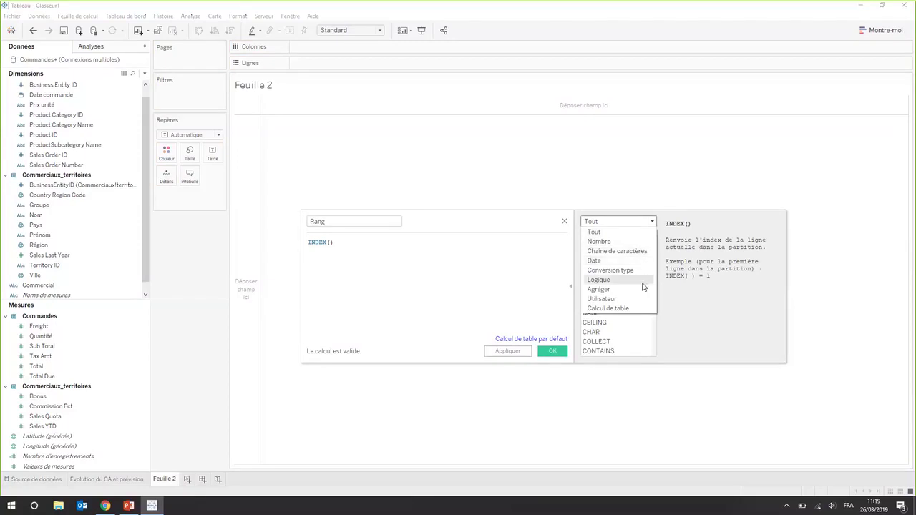
{"action": "left_click", "coordinate": [657, 330]}
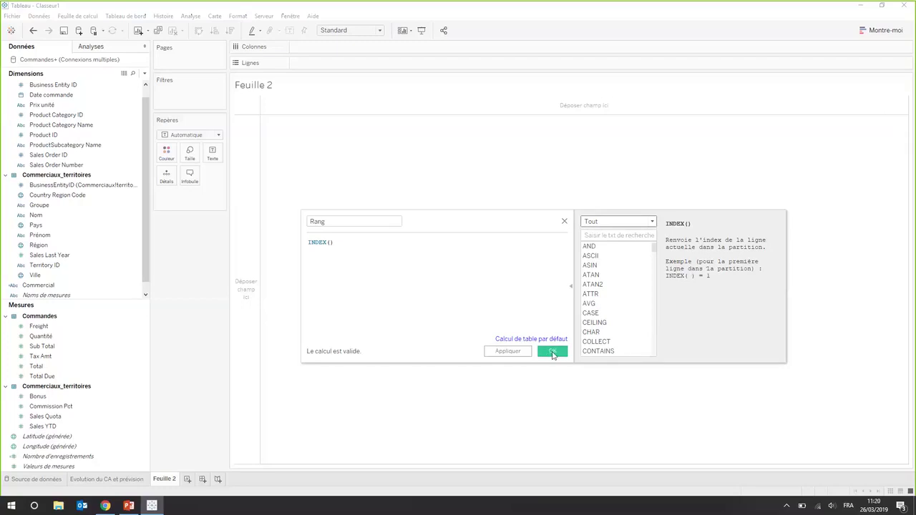
{"action": "left_click", "coordinate": [553, 352]}
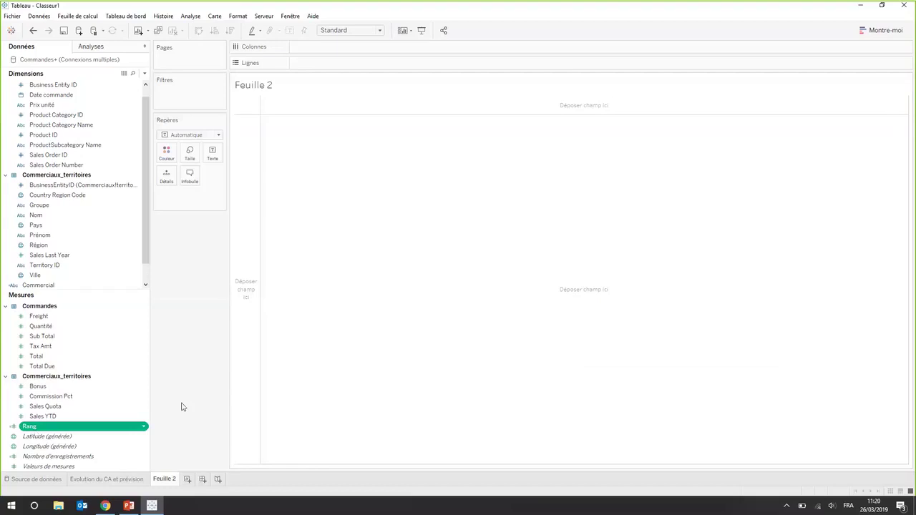
- Build a horizontal bar chart of the Total measure by Commercial from the recommended chart types
{"action": "left_click_drag", "start_coordinate": [148, 262], "coordinate": [146, 268]}
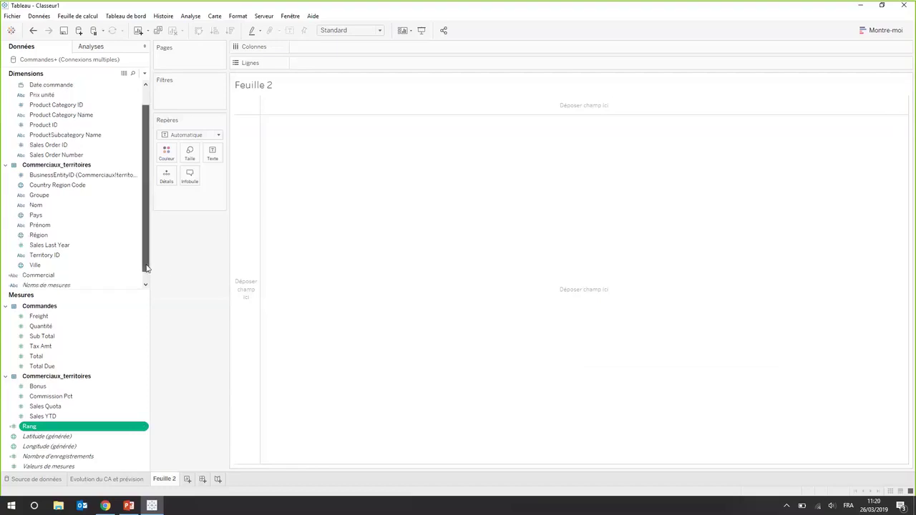
{"action": "left_click", "coordinate": [79, 277]}
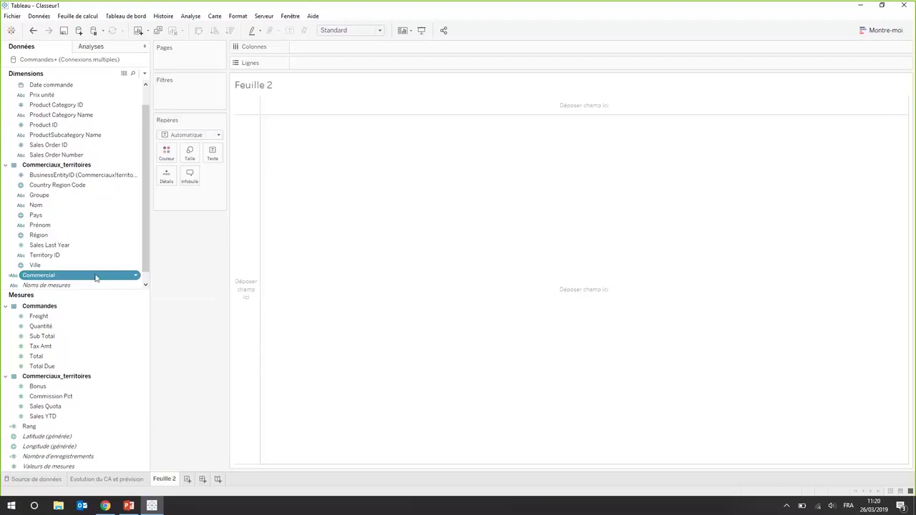
{"action": "left_click", "coordinate": [56, 358], "text": "ctrl"}
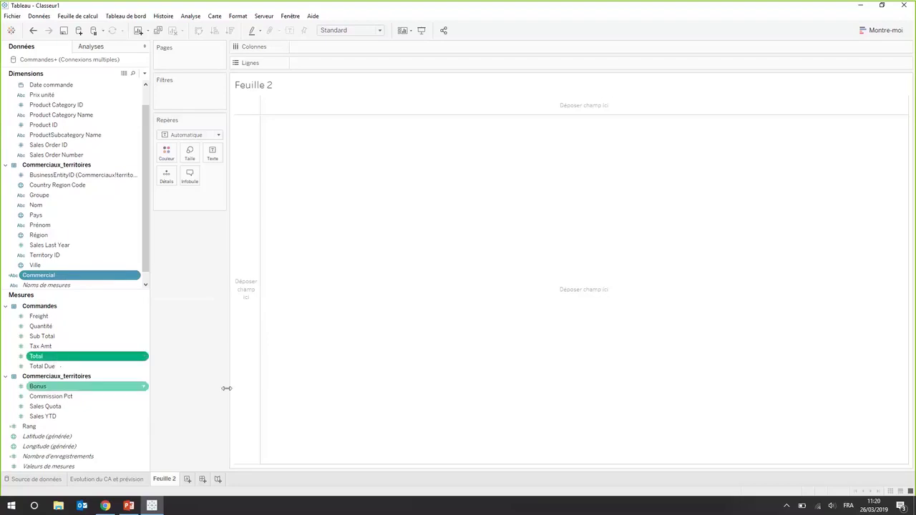
{"action": "left_click", "coordinate": [892, 32]}
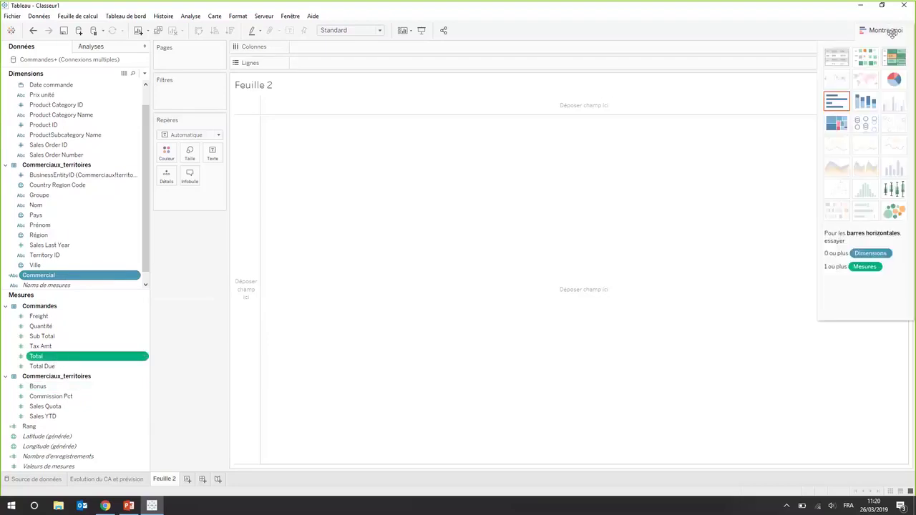
{"action": "left_click", "coordinate": [839, 105]}
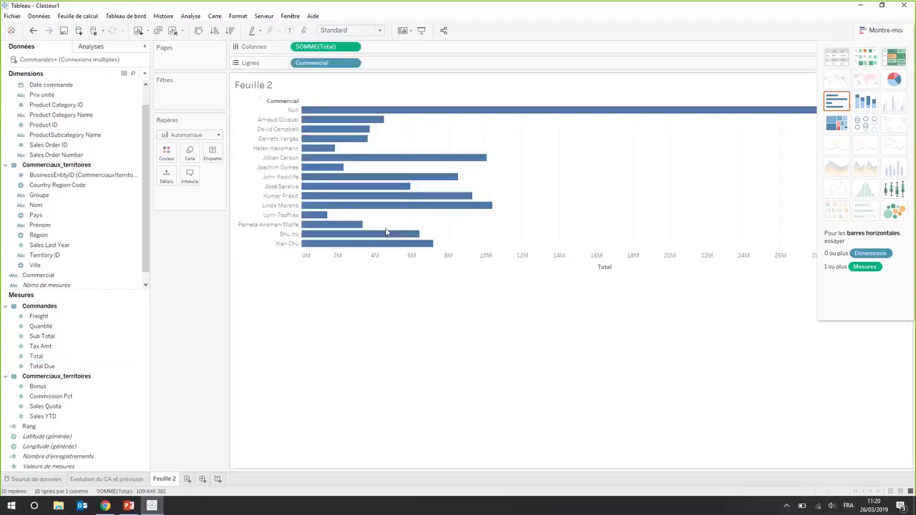
{"action": "left_click", "coordinate": [893, 32]}
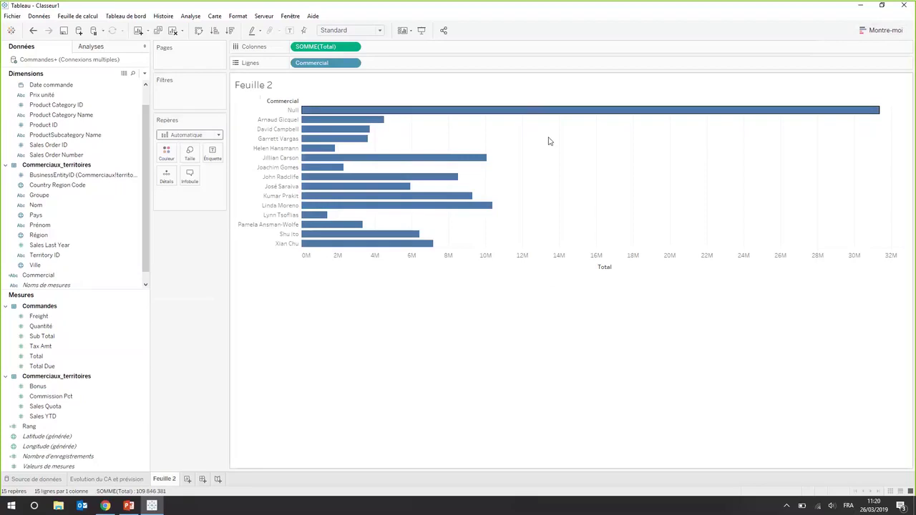
- Exclude the Null salesperson from the bar chart and sort the remaining bars in descending order of Total
{"action": "mouse_move", "coordinate": [427, 117]}
{"action": "right_click", "coordinate": [532, 118]}
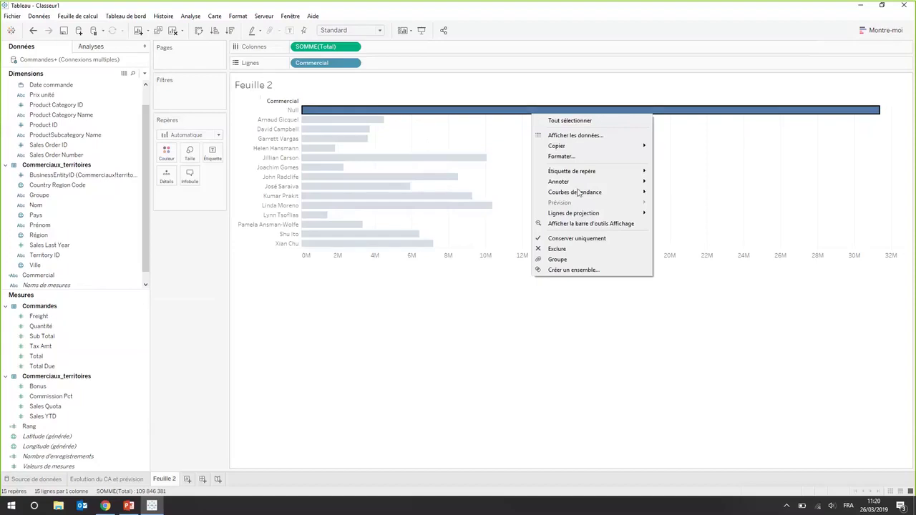
{"action": "left_click", "coordinate": [584, 249]}
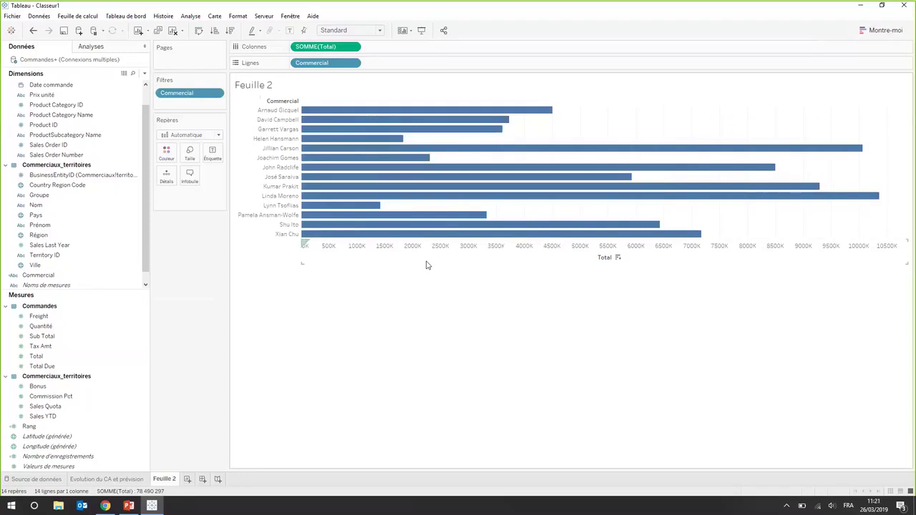
{"action": "left_click", "coordinate": [229, 31]}
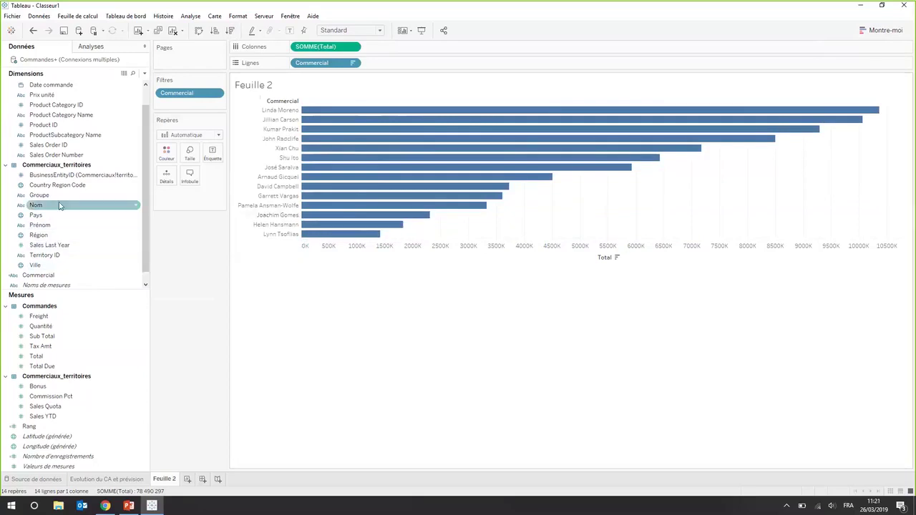
- Add Rang to the rows as a discrete field and place it before Commercial
{"action": "left_click_drag", "start_coordinate": [43, 427], "coordinate": [391, 68]}
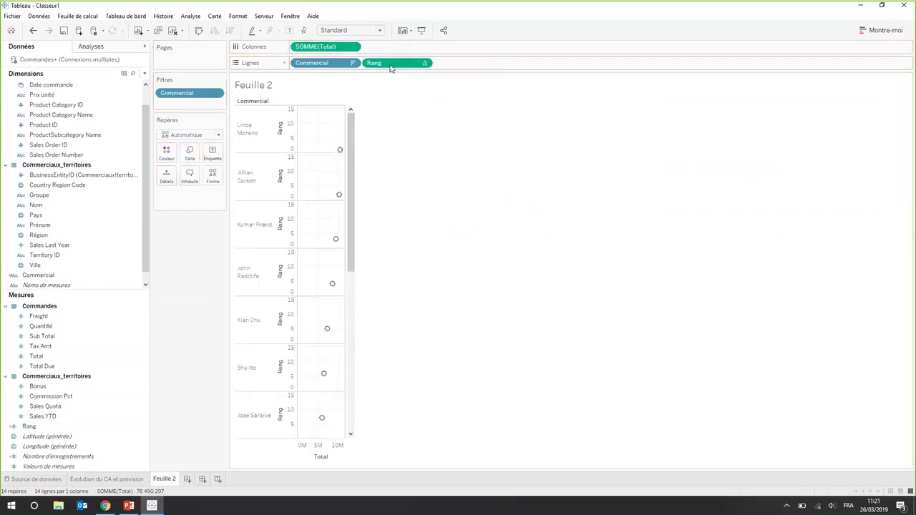
{"action": "right_click", "coordinate": [391, 68]}
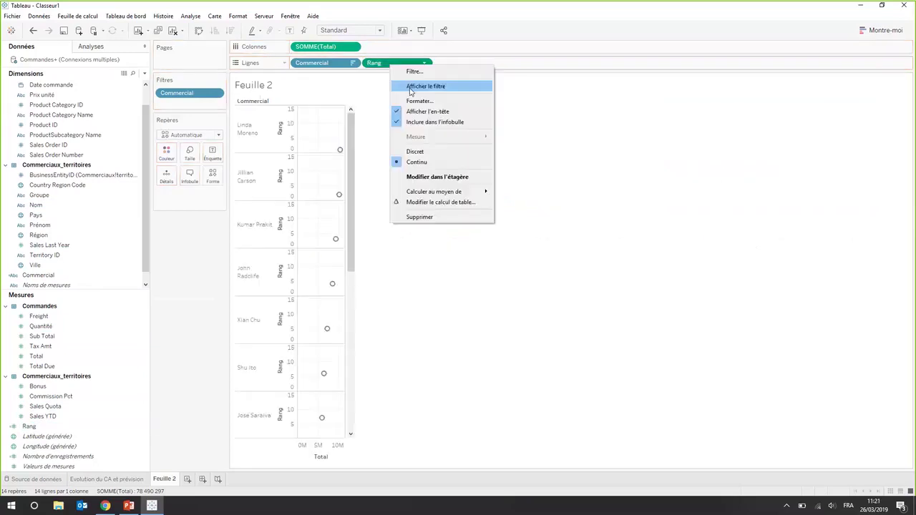
{"action": "left_click", "coordinate": [415, 151]}
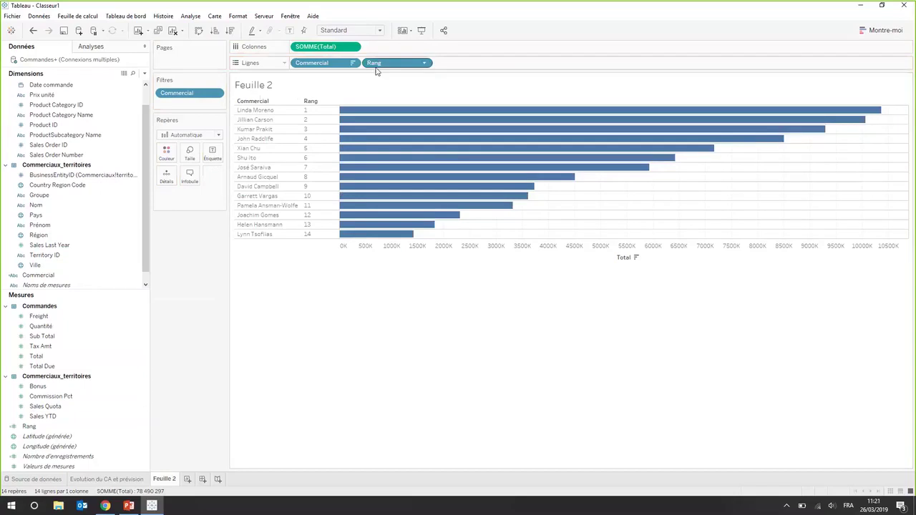
{"action": "left_click_drag", "start_coordinate": [370, 63], "coordinate": [298, 65]}
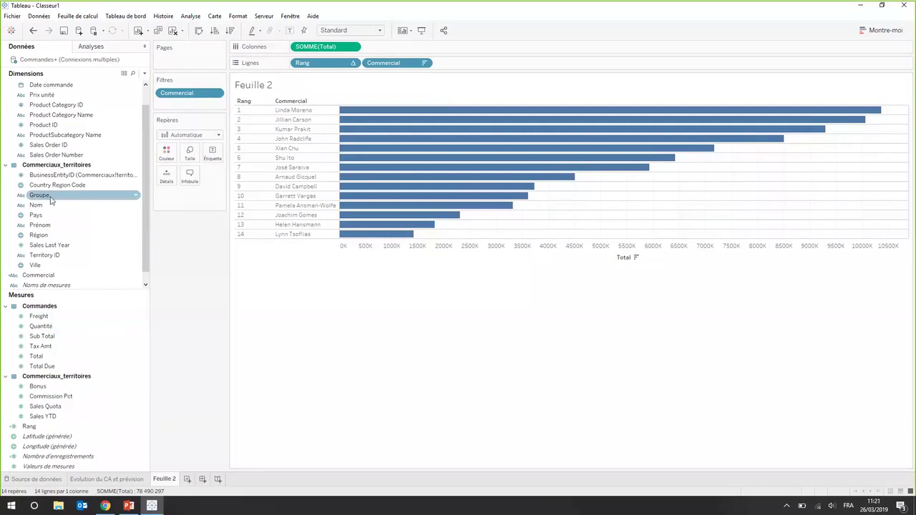
- Color the bars by Groupe and assign the Vert-orange-bleu canard palette
{"action": "left_click_drag", "start_coordinate": [40, 195], "coordinate": [170, 161]}
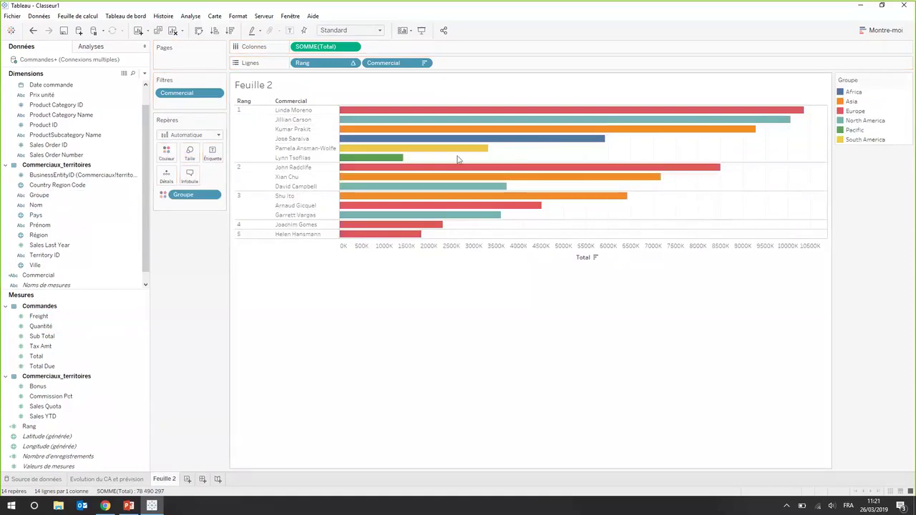
{"action": "left_click", "coordinate": [166, 152]}
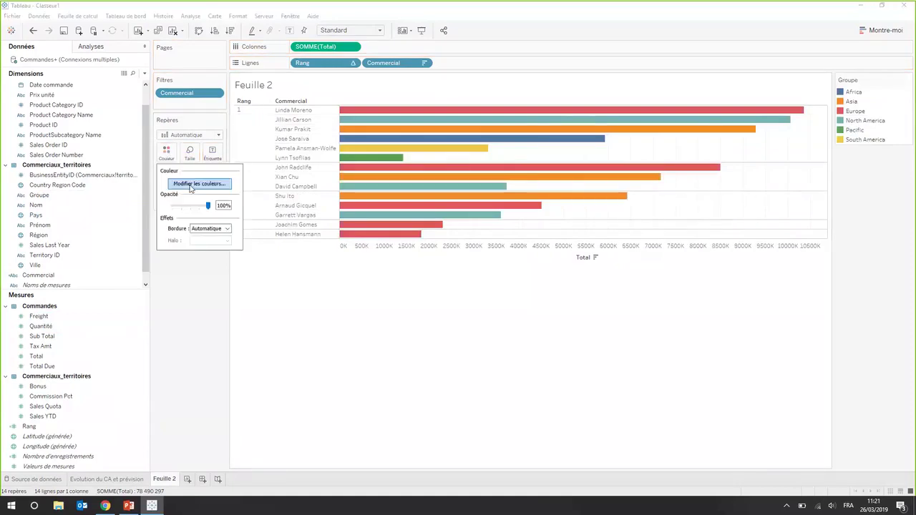
{"action": "left_click", "coordinate": [199, 184]}
{"action": "left_click", "coordinate": [506, 184]}
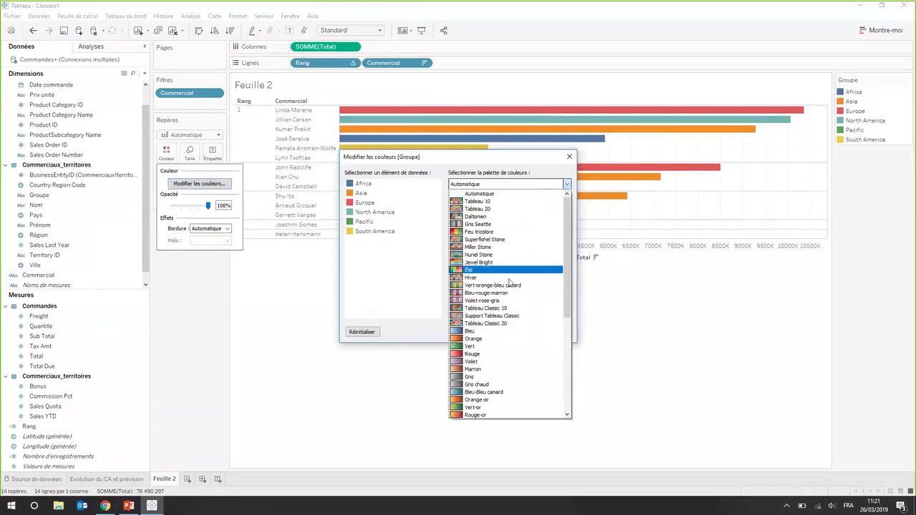
{"action": "left_click", "coordinate": [511, 285]}
{"action": "left_click", "coordinate": [510, 312]}
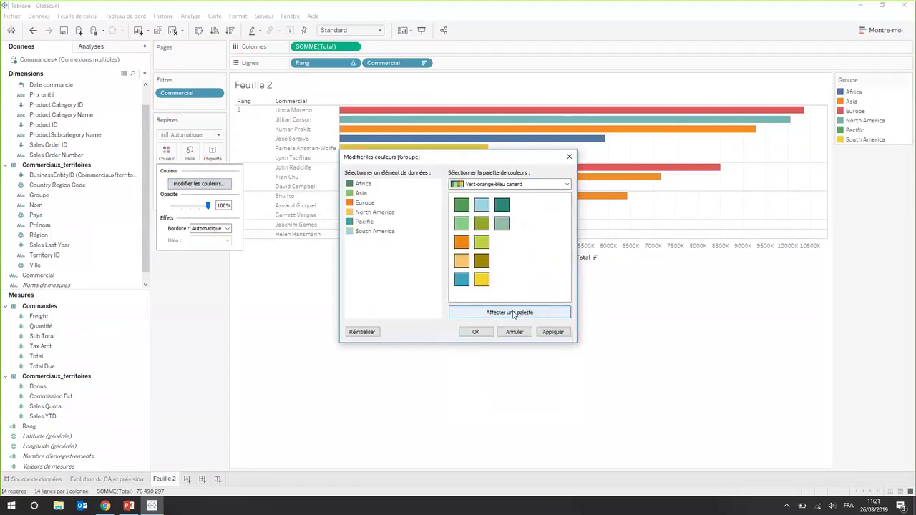
{"action": "left_click", "coordinate": [476, 332]}
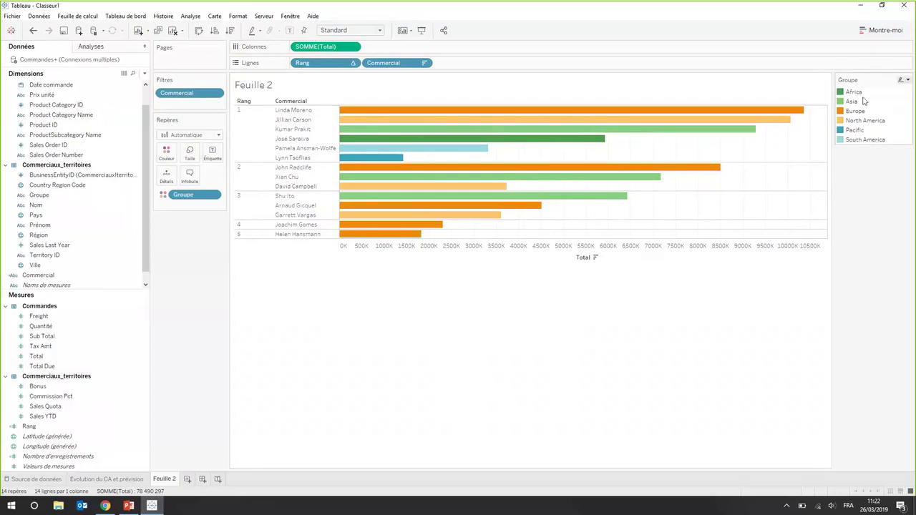
- Set the Rang table calculation to compute using the specific dimensions Commercial and Groupe
{"action": "right_click", "coordinate": [340, 66]}
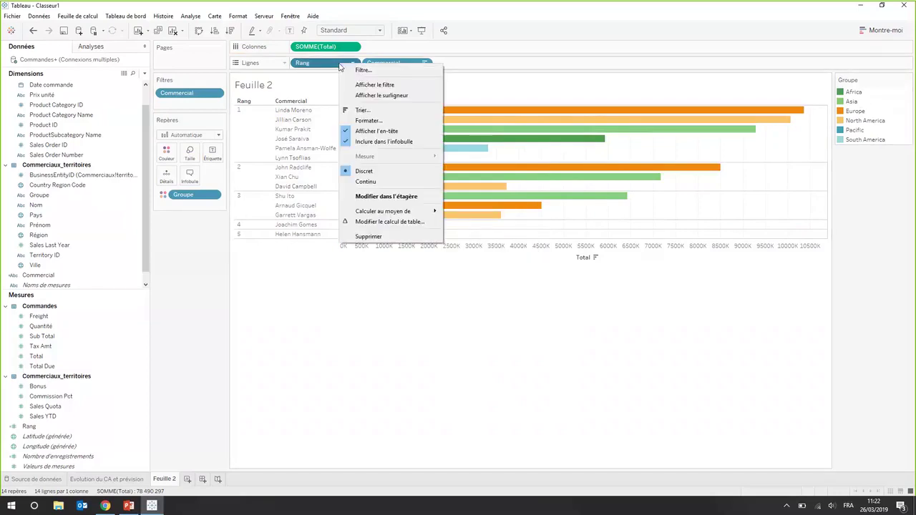
{"action": "left_click", "coordinate": [397, 222]}
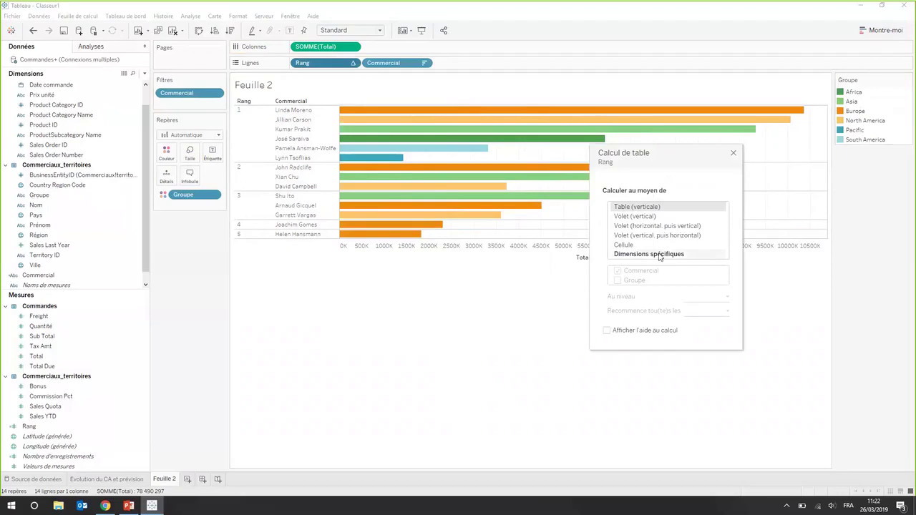
{"action": "left_click", "coordinate": [649, 255]}
{"action": "left_click", "coordinate": [623, 281]}
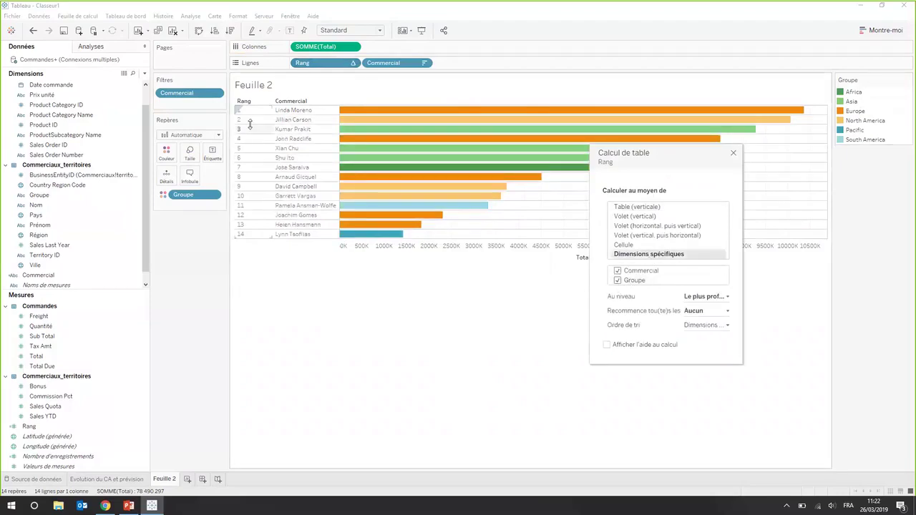
{"action": "left_click", "coordinate": [733, 153]}
- Remove the sheet's row divider borders by setting the row separator for the pane (Volet) to Aucun(e)
{"action": "right_click", "coordinate": [642, 191]}
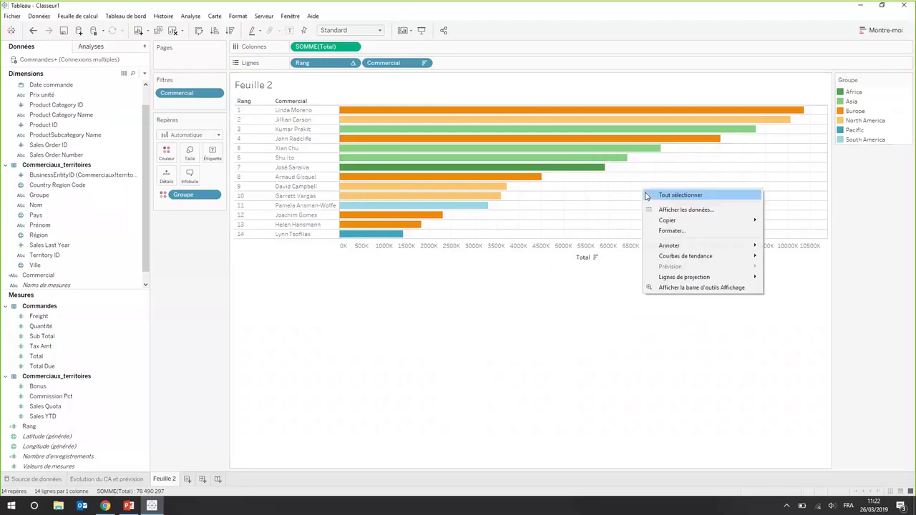
{"action": "left_click", "coordinate": [585, 194]}
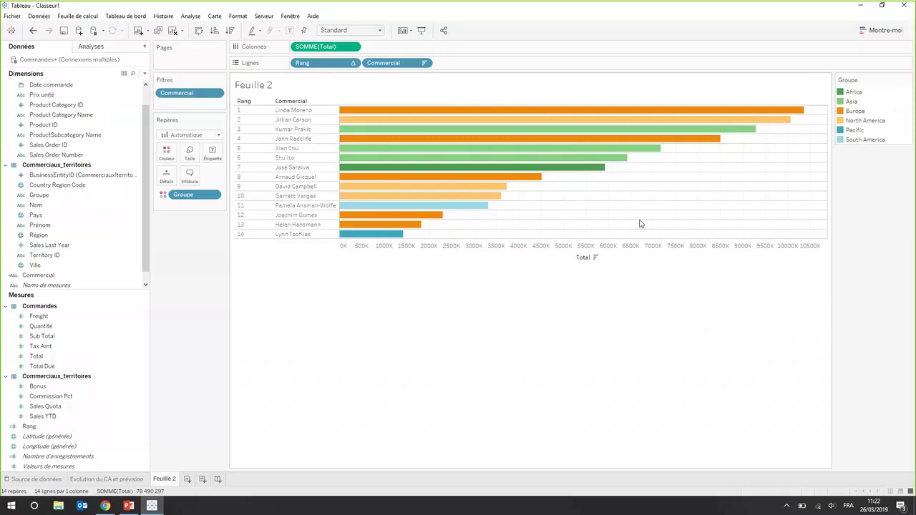
{"action": "right_click", "coordinate": [638, 193]}
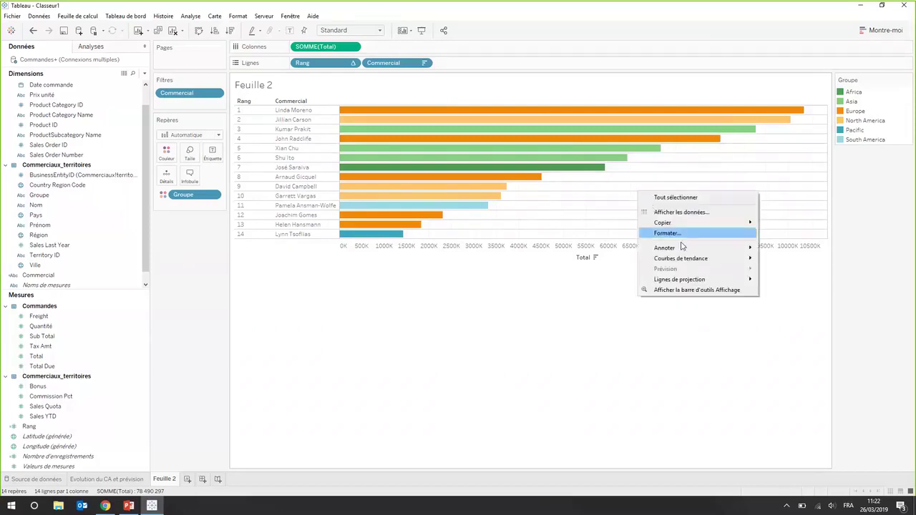
{"action": "left_click", "coordinate": [667, 234]}
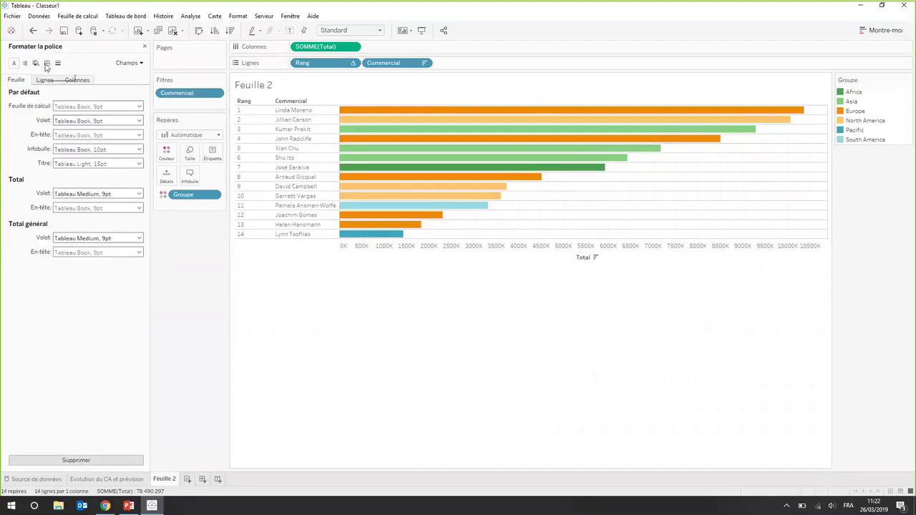
{"action": "left_click", "coordinate": [46, 63]}
{"action": "left_click", "coordinate": [79, 254]}
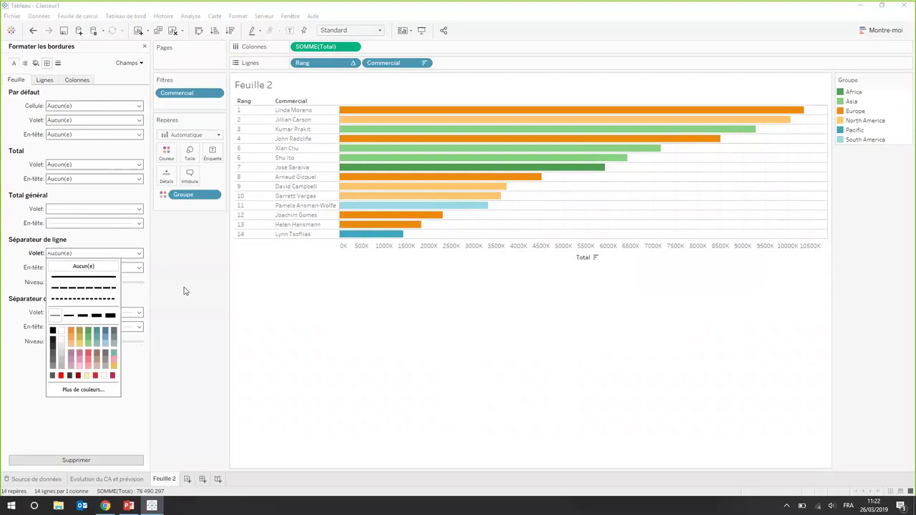
{"action": "left_click", "coordinate": [79, 267]}
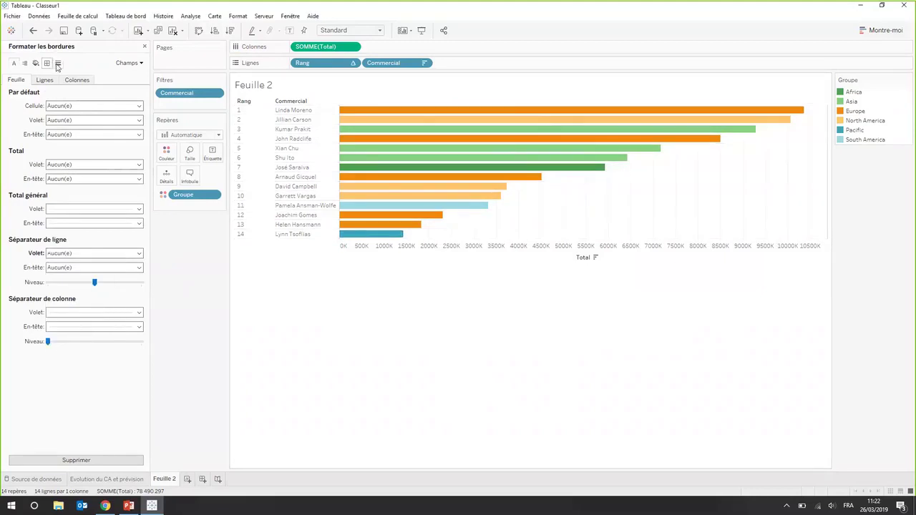
- Set the column grid lines to Aucun(e) and close the line formatting
{"action": "left_click", "coordinate": [58, 63]}
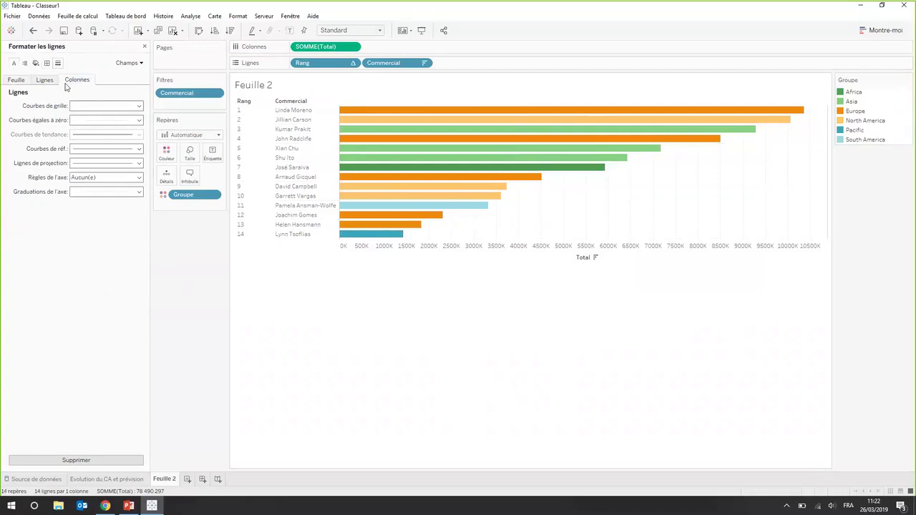
{"action": "left_click", "coordinate": [138, 106]}
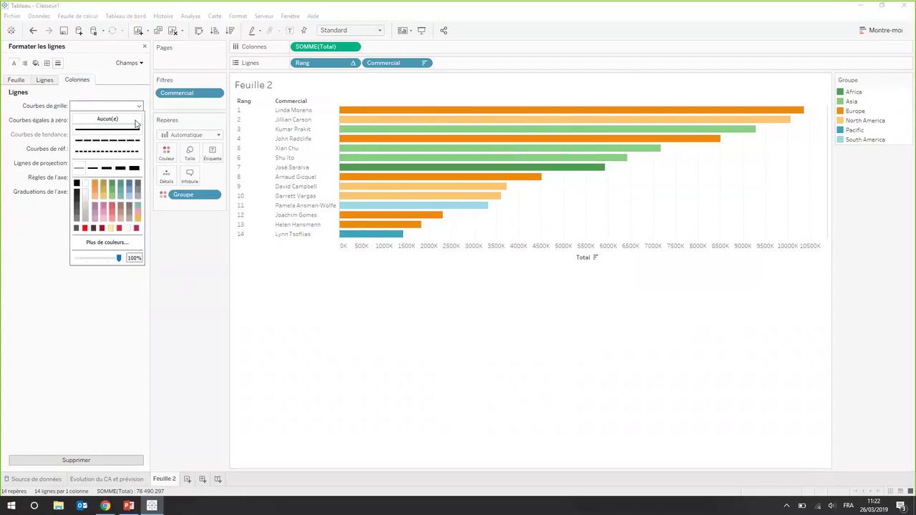
{"action": "left_click", "coordinate": [133, 120]}
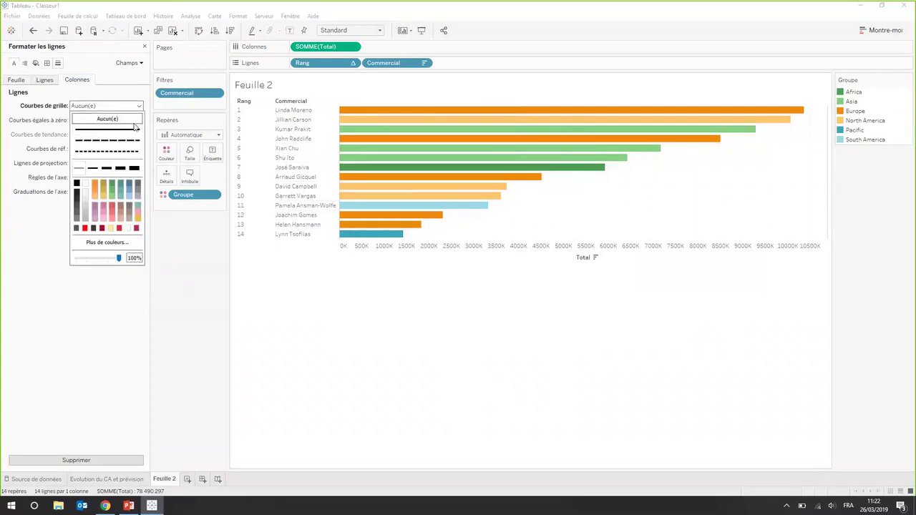
{"action": "left_click", "coordinate": [143, 47]}
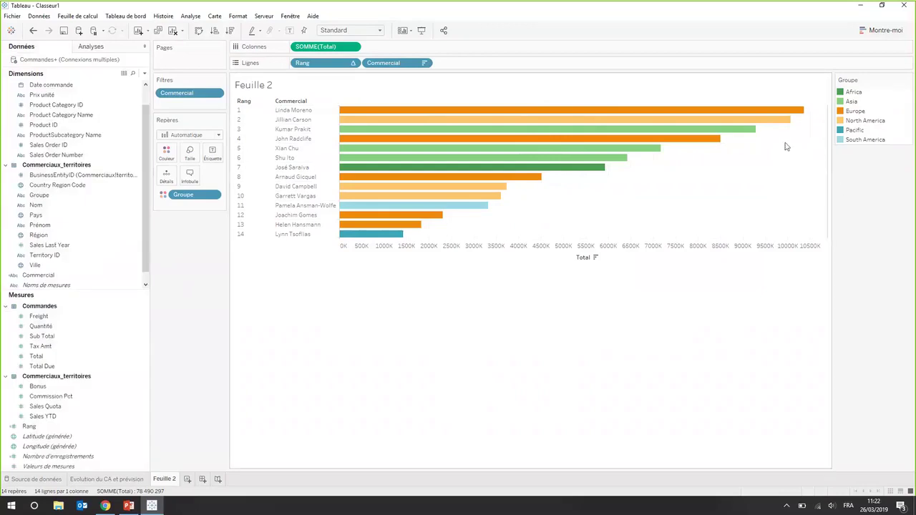
- Label each bar with the sum of Total
{"action": "mouse_move", "coordinate": [793, 114]}
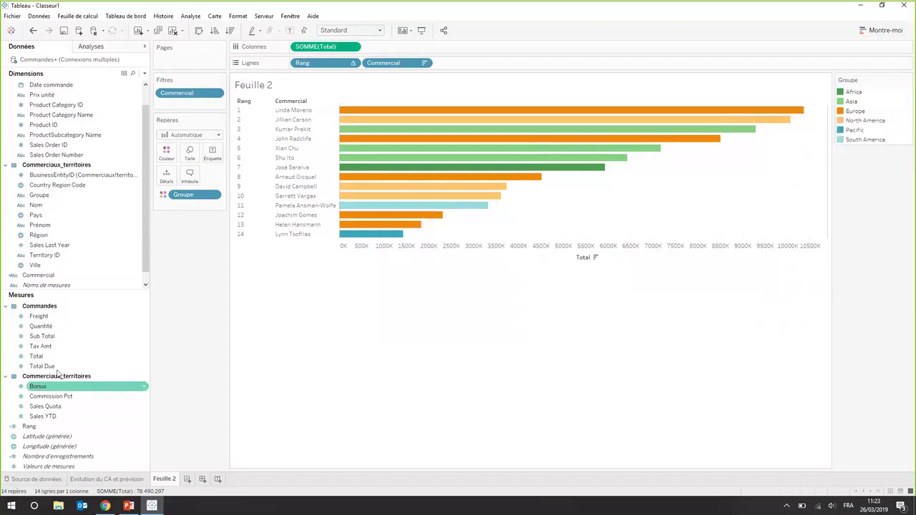
{"action": "left_click_drag", "start_coordinate": [48, 360], "coordinate": [212, 157]}
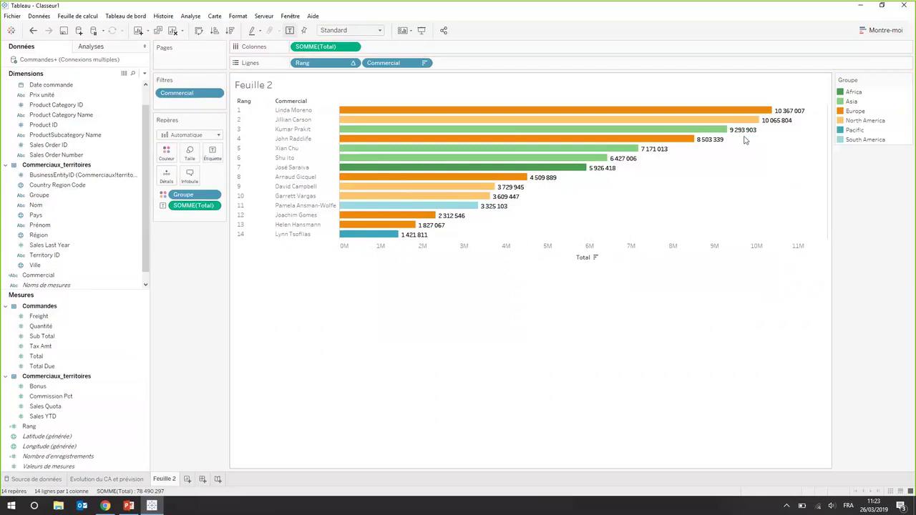
{"action": "right_click", "coordinate": [196, 206]}
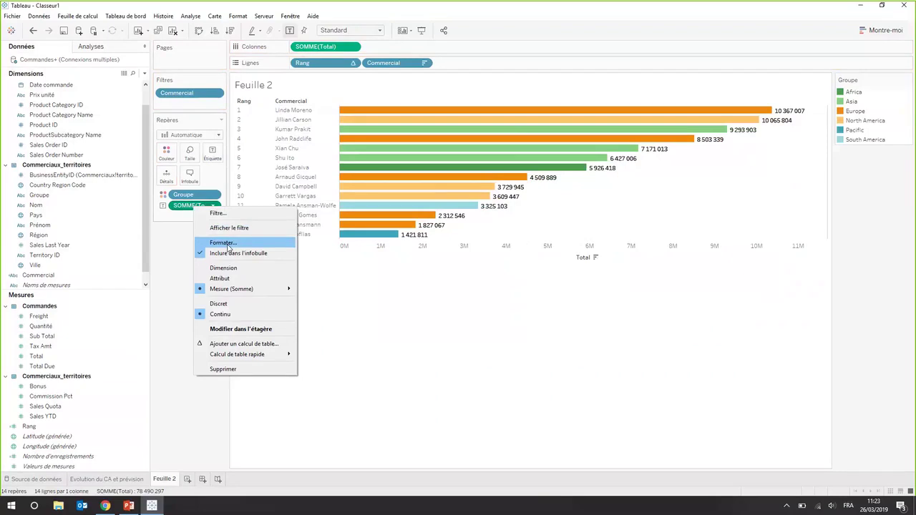
{"action": "left_click", "coordinate": [224, 243]}
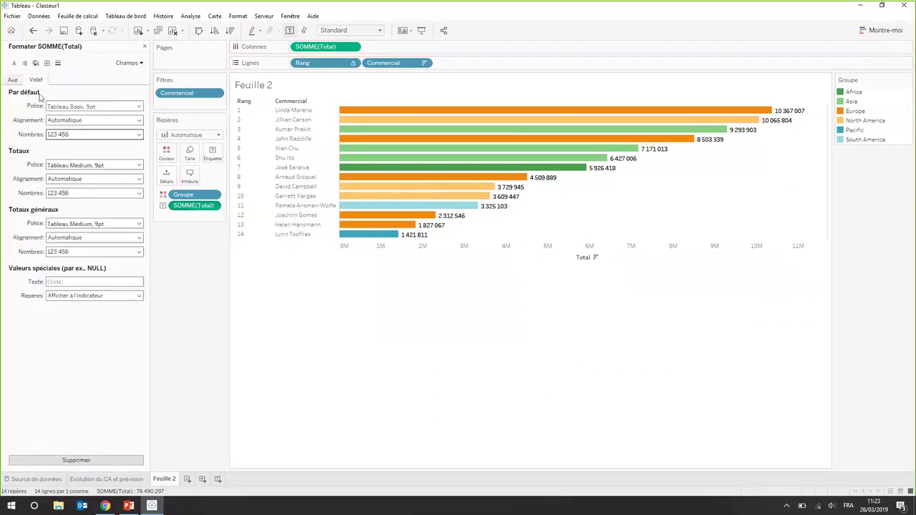
{"action": "left_click", "coordinate": [13, 64]}
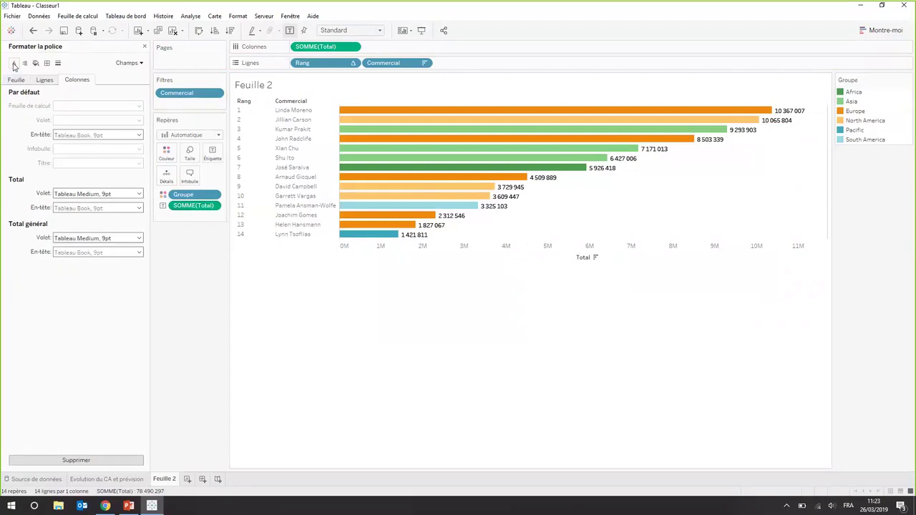
{"action": "left_click", "coordinate": [20, 79]}
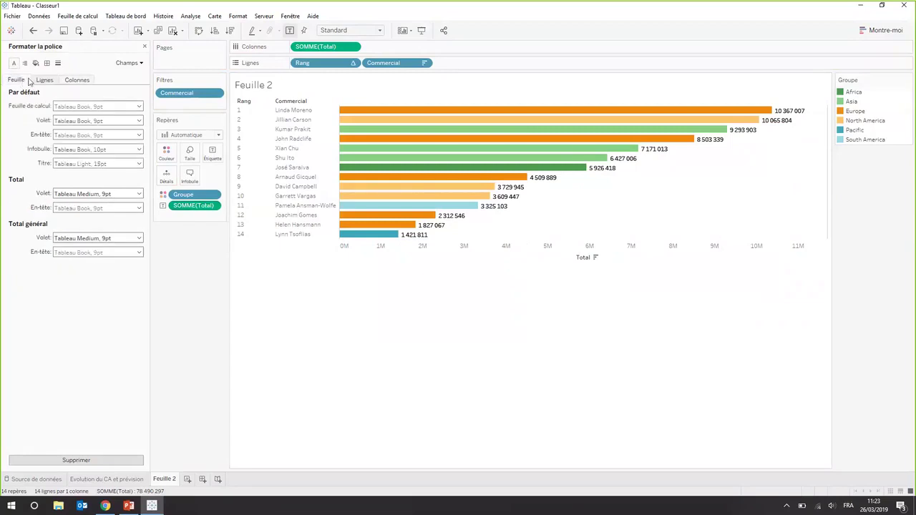
{"action": "left_click", "coordinate": [146, 47]}
- Format the Total labels as custom currency (Devise personnalisé) in Millions (M) with one decimal place and the € suffix
{"action": "right_click", "coordinate": [195, 206]}
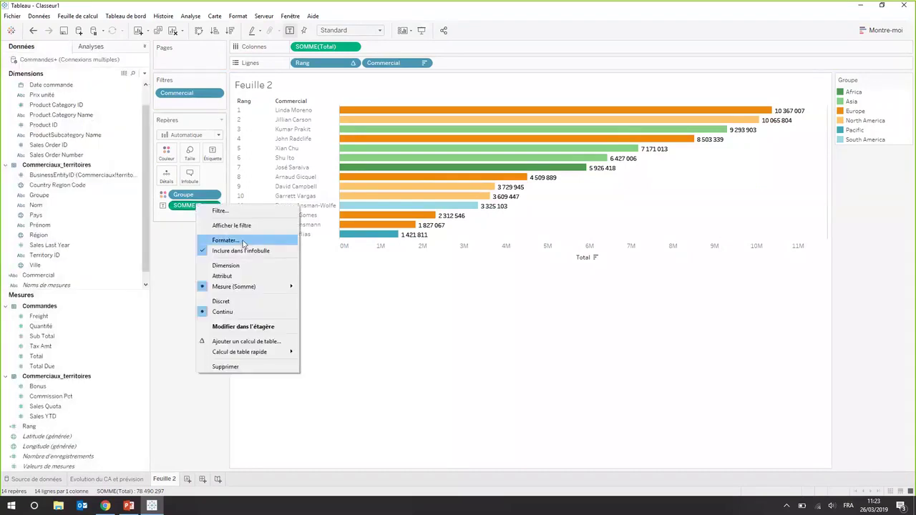
{"action": "left_click", "coordinate": [243, 243]}
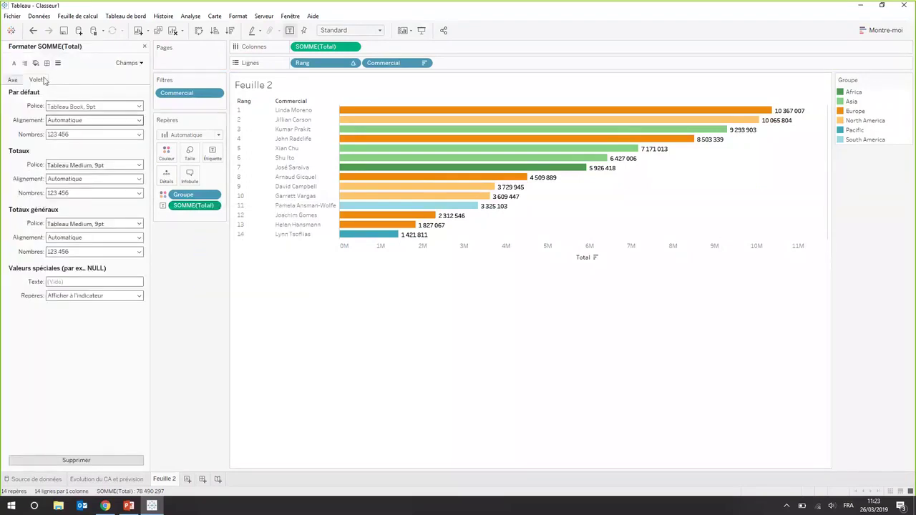
{"action": "left_click", "coordinate": [30, 81]}
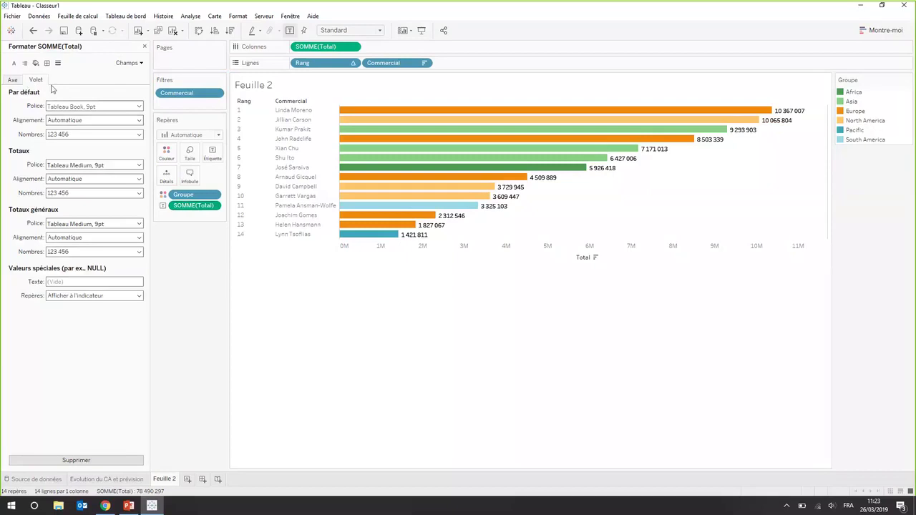
{"action": "left_click", "coordinate": [109, 136]}
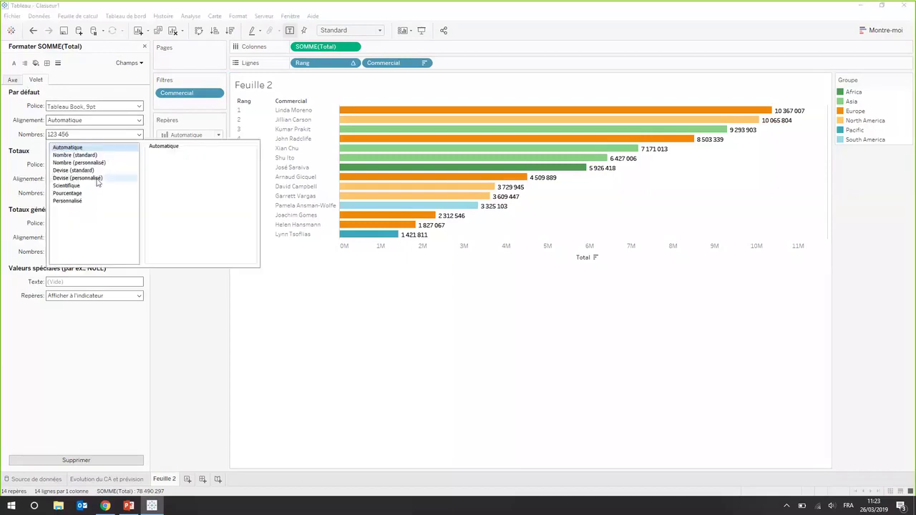
{"action": "left_click", "coordinate": [92, 179]}
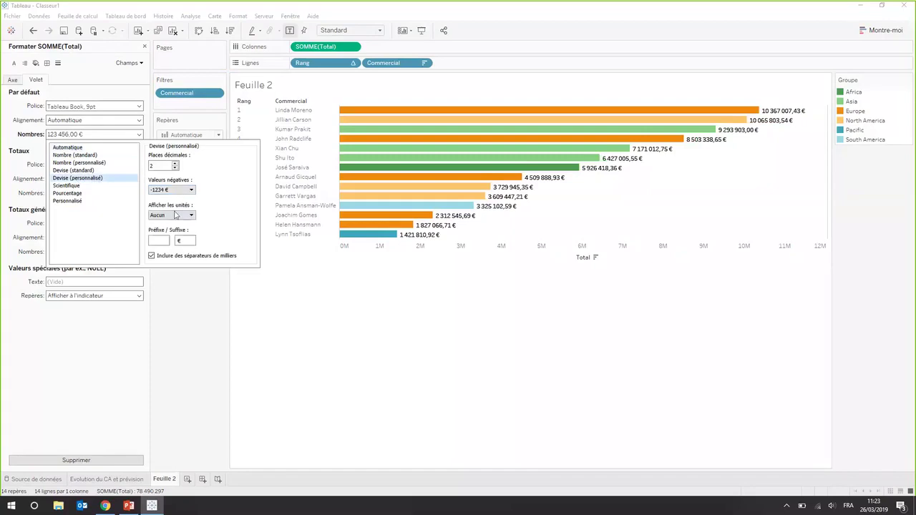
{"action": "left_click", "coordinate": [174, 215]}
{"action": "left_click", "coordinate": [165, 239]}
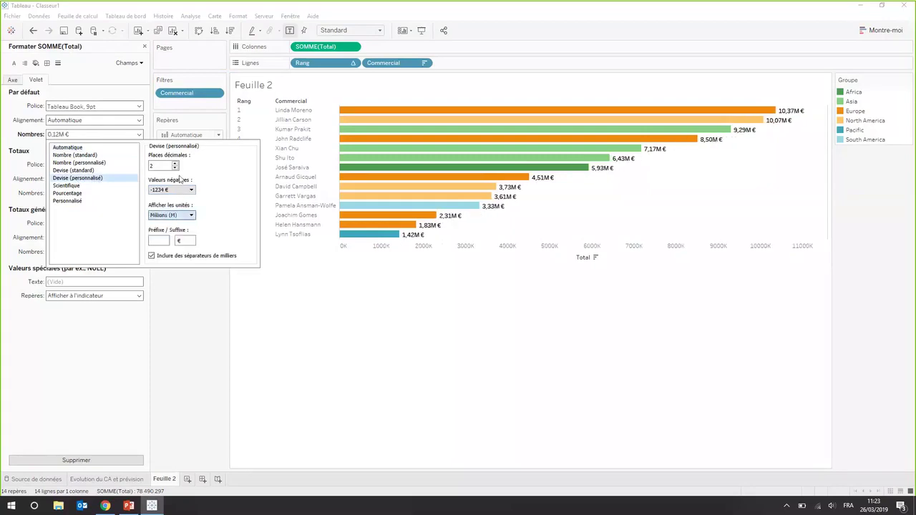
{"action": "left_click", "coordinate": [175, 168]}
{"action": "left_click", "coordinate": [458, 318]}
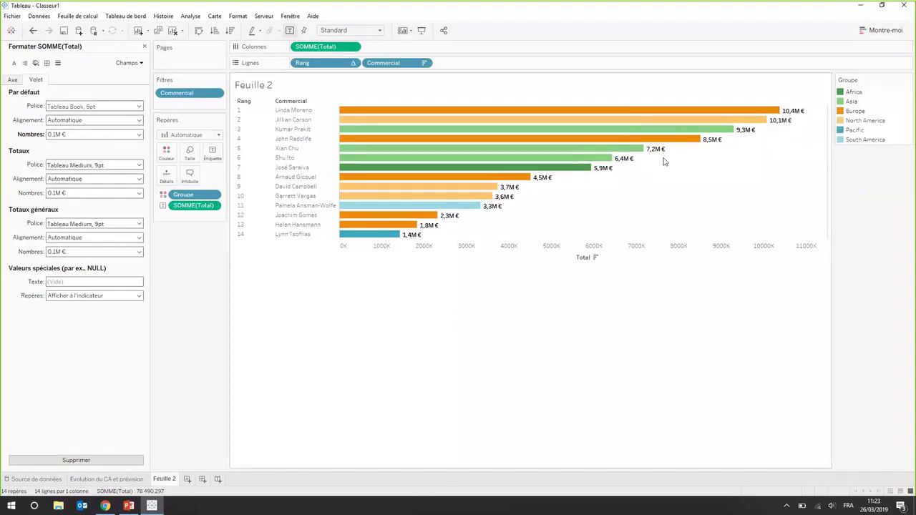
- Hide the Total axis header and fit the chart to the entire view (Vue entière)
{"action": "right_click", "coordinate": [632, 252]}
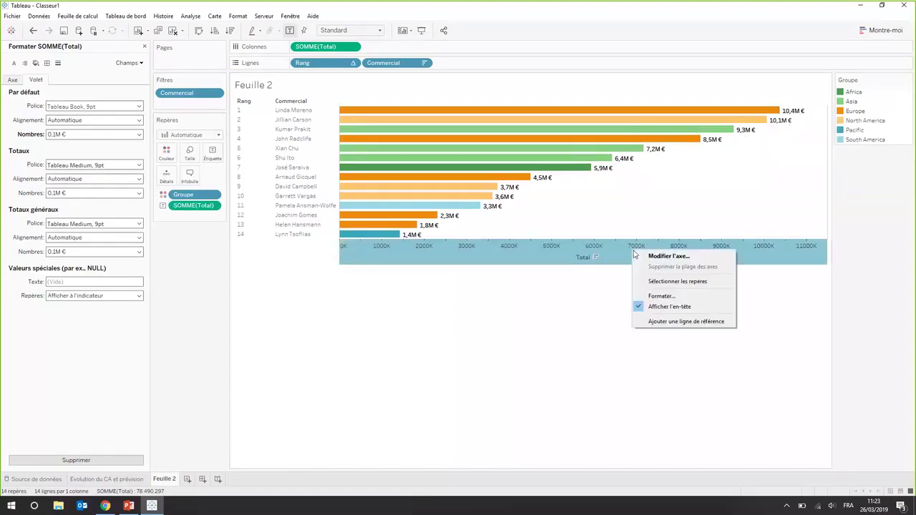
{"action": "left_click", "coordinate": [673, 307]}
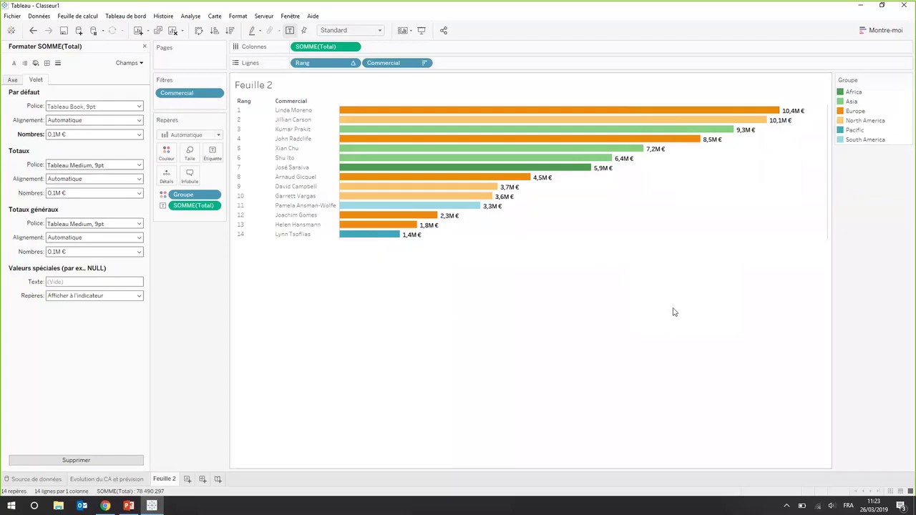
{"action": "left_click", "coordinate": [145, 46]}
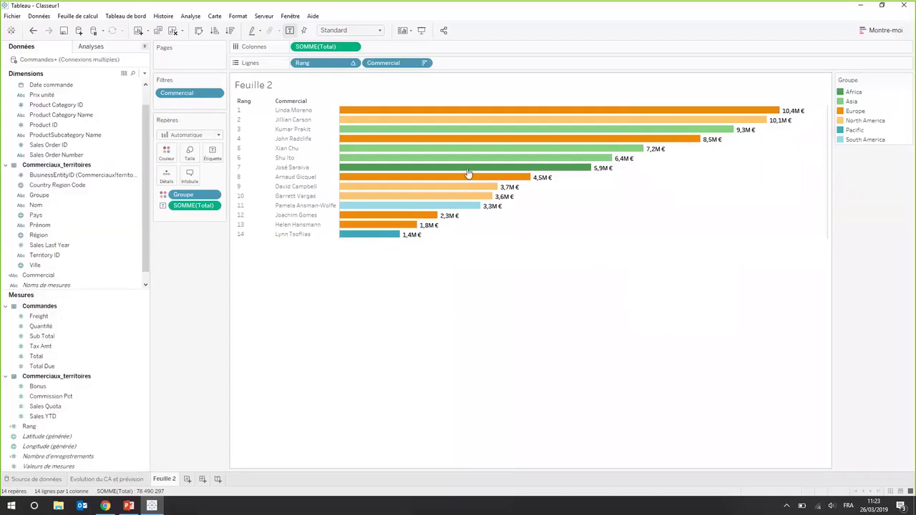
{"action": "left_click", "coordinate": [365, 30]}
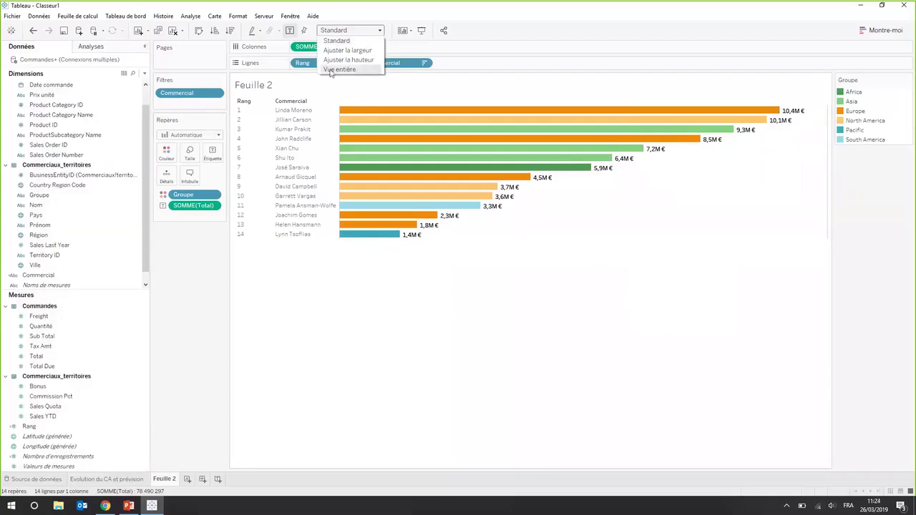
{"action": "left_click", "coordinate": [351, 70]}
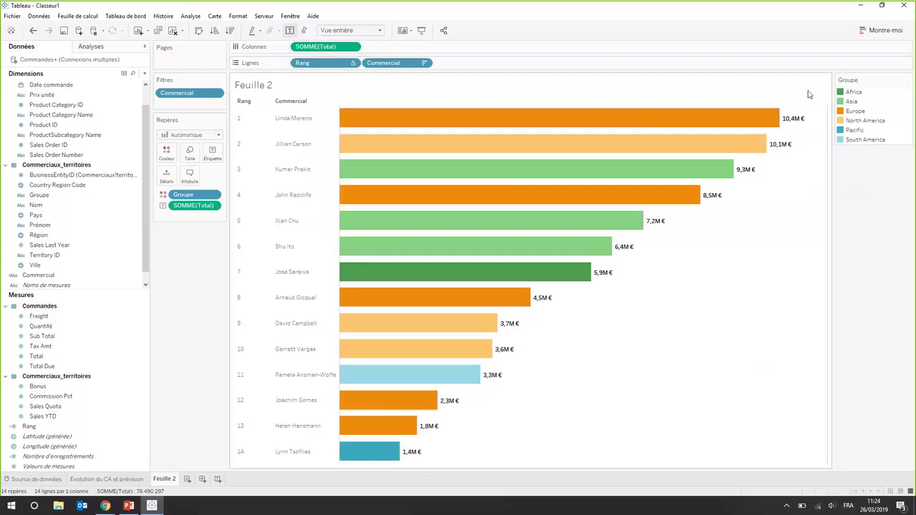
{"action": "mouse_move", "coordinate": [751, 123]}
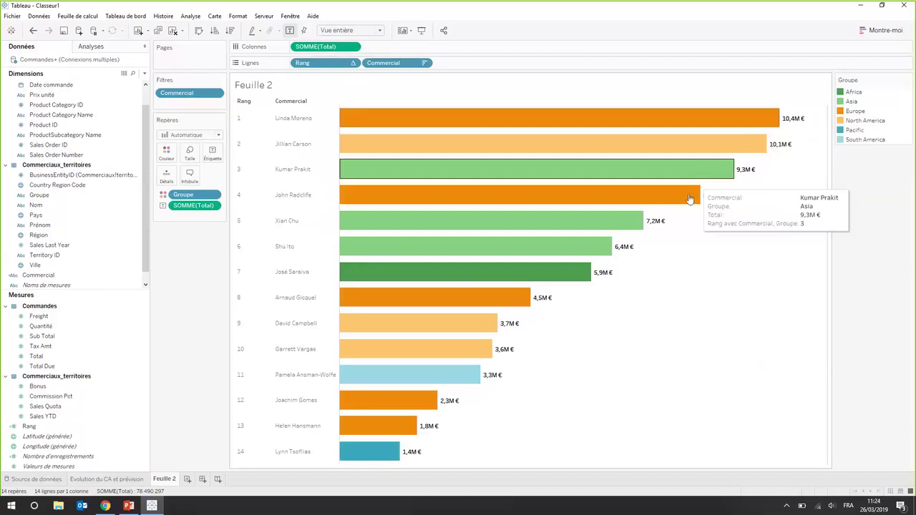
{"action": "mouse_move", "coordinate": [505, 306]}
{"action": "mouse_move", "coordinate": [753, 148]}
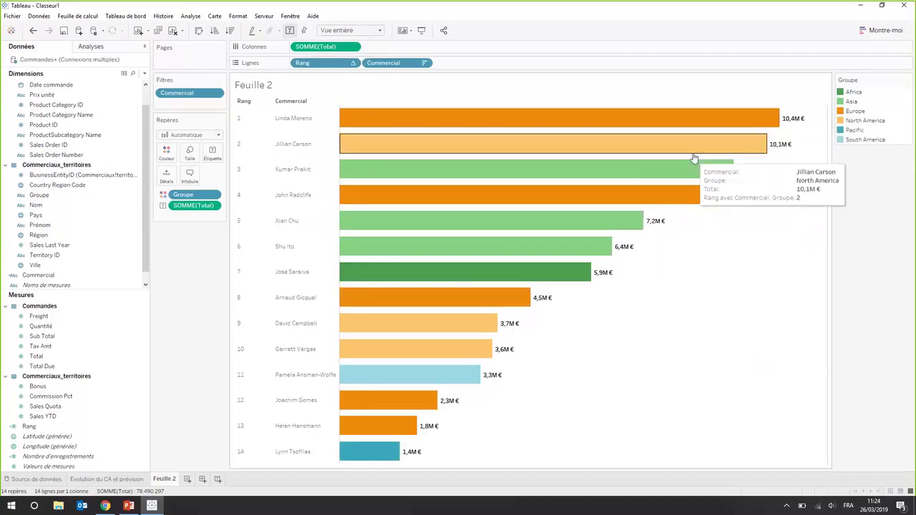
{"action": "mouse_move", "coordinate": [700, 139]}
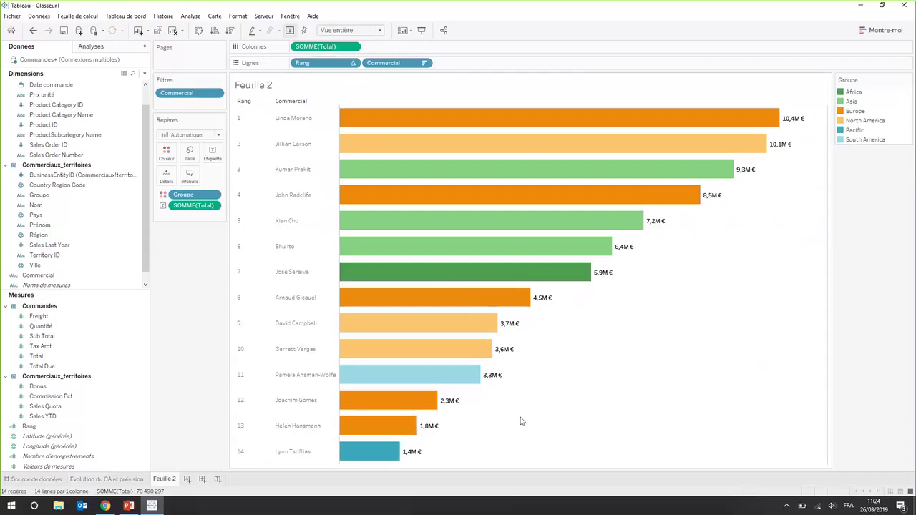
- Rename the Feuille 2 sheet as Top commerciaux and add a new worksheet
{"action": "double_click", "coordinate": [165, 478]}
{"action": "type", "text": "Top commerciaux"}
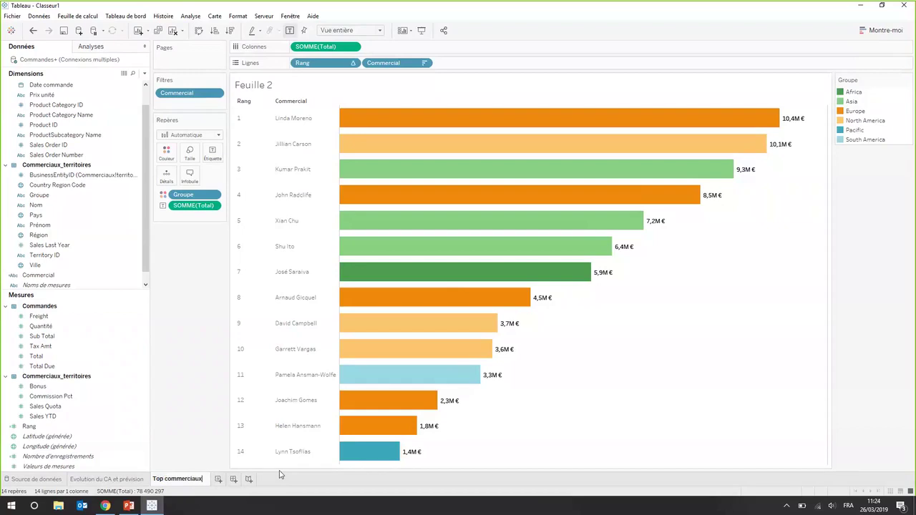
{"action": "key", "text": "Return"}
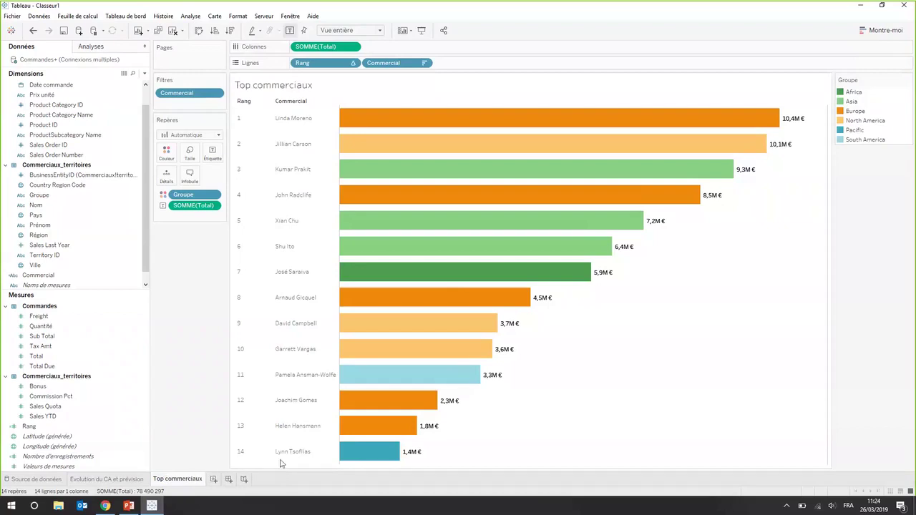
{"action": "left_click", "coordinate": [213, 480]}
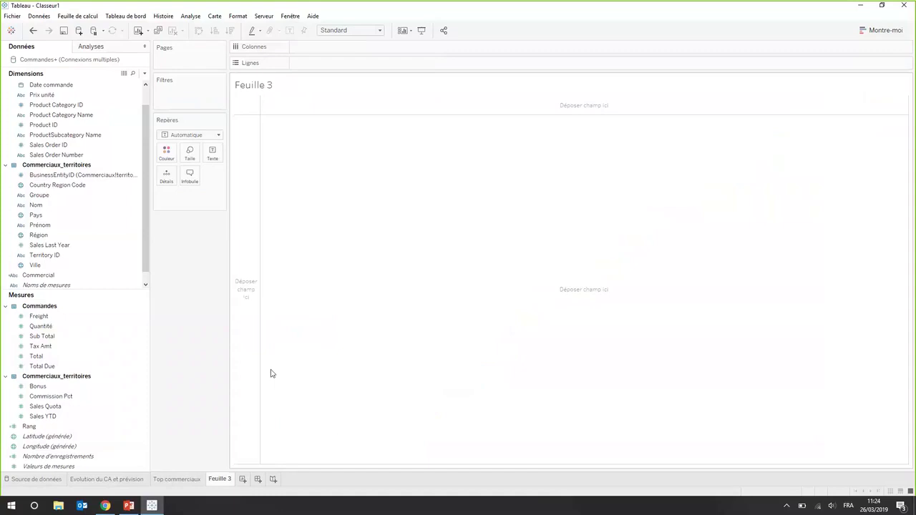
- Build a symbol map from the Pays and Ville dimensions and the Total measure using the Montre-moi suggestions
{"action": "left_click", "coordinate": [90, 207]}
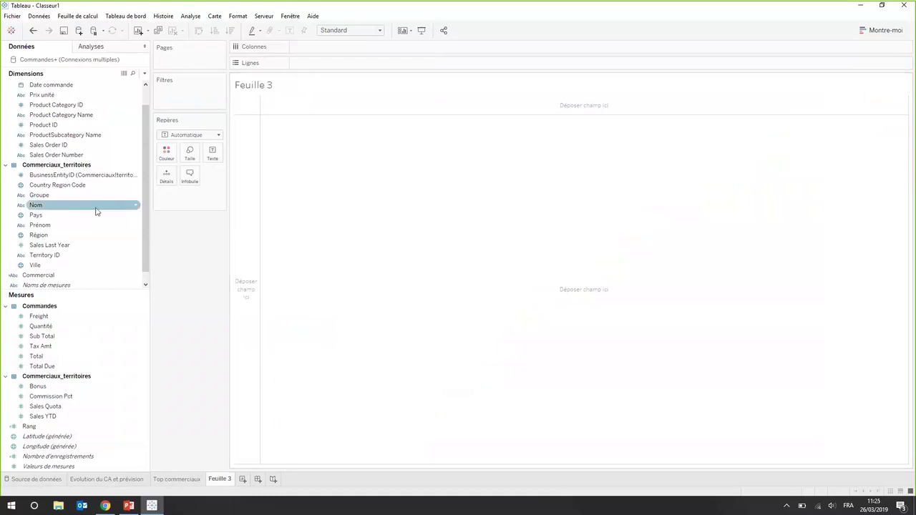
{"action": "left_click", "coordinate": [72, 216]}
{"action": "left_click", "coordinate": [52, 187]}
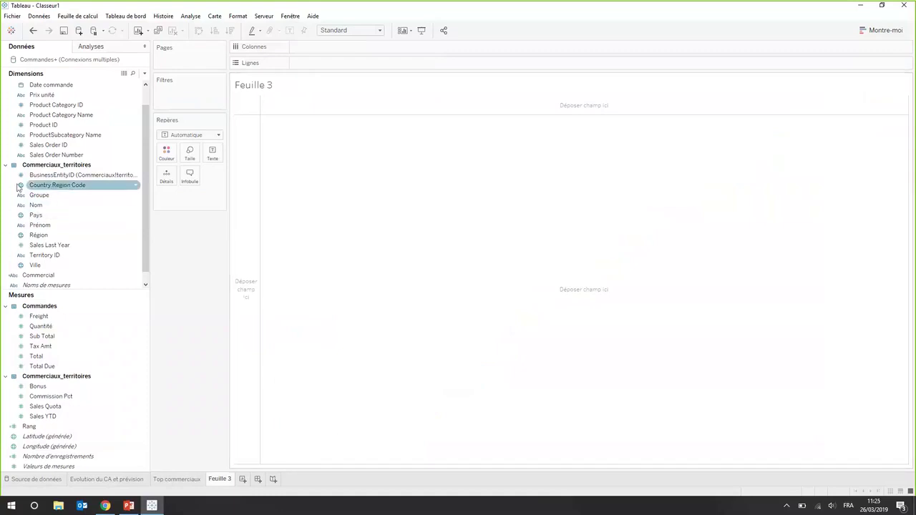
{"action": "left_click", "coordinate": [45, 215]}
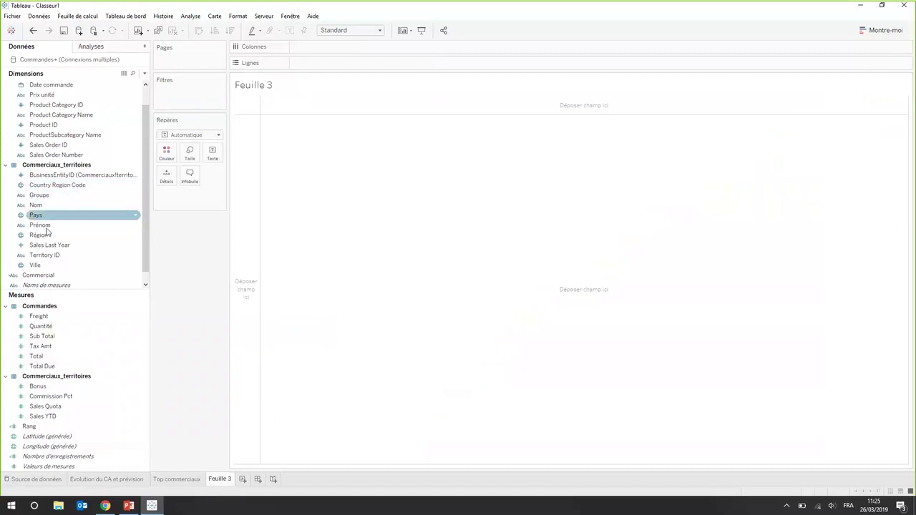
{"action": "left_click", "coordinate": [57, 268], "text": "ctrl"}
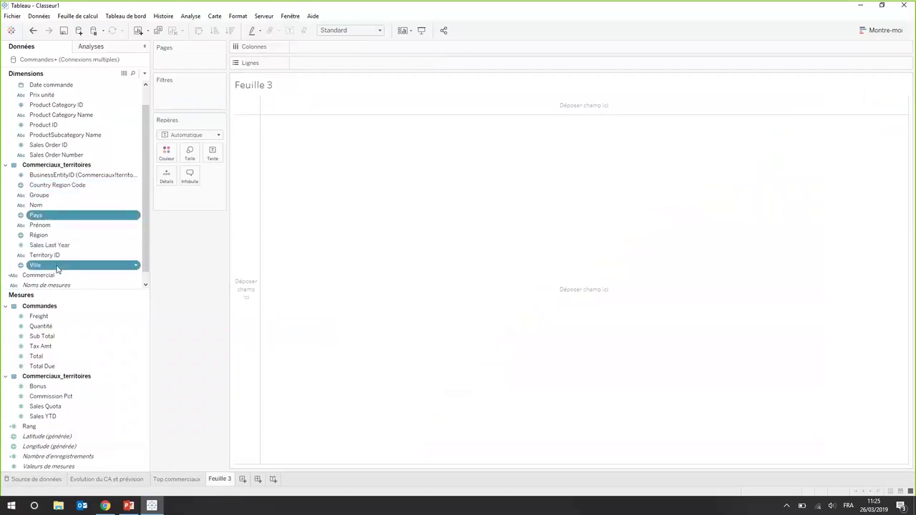
{"action": "left_click", "coordinate": [65, 359], "text": "ctrl"}
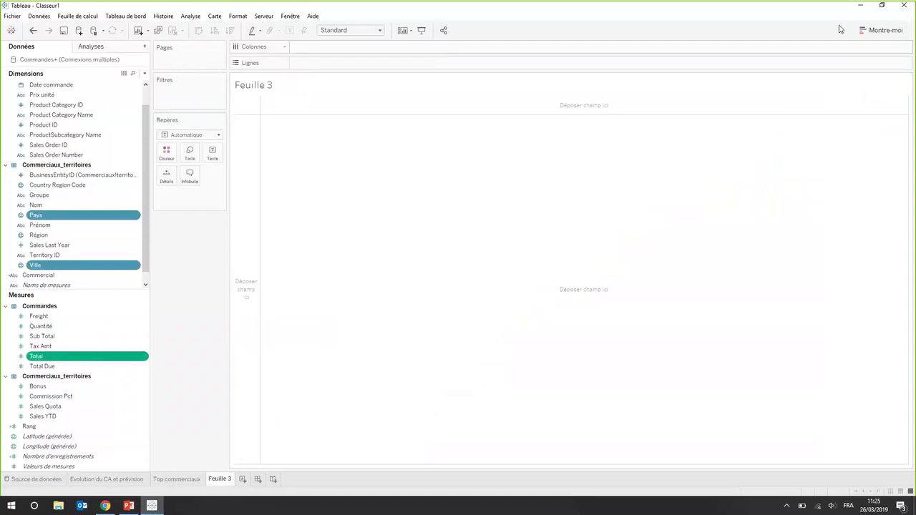
{"action": "left_click", "coordinate": [879, 30]}
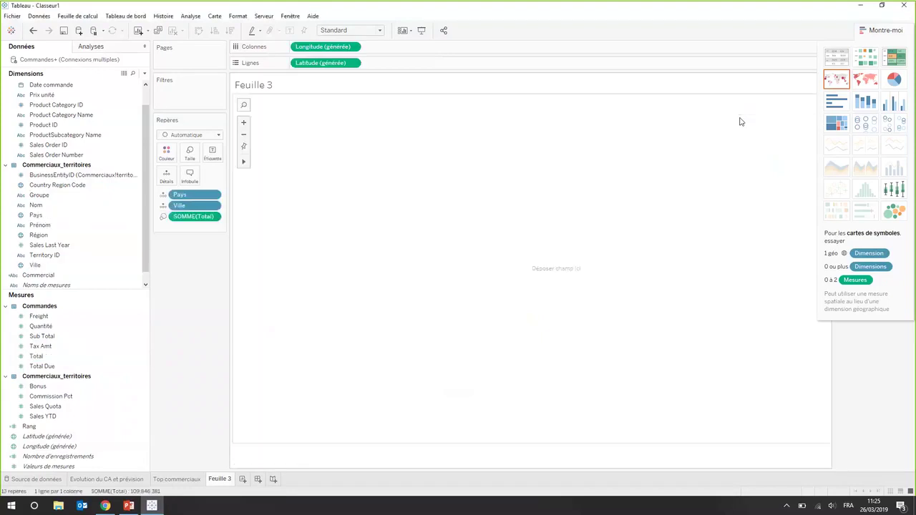
{"action": "left_click", "coordinate": [874, 33]}
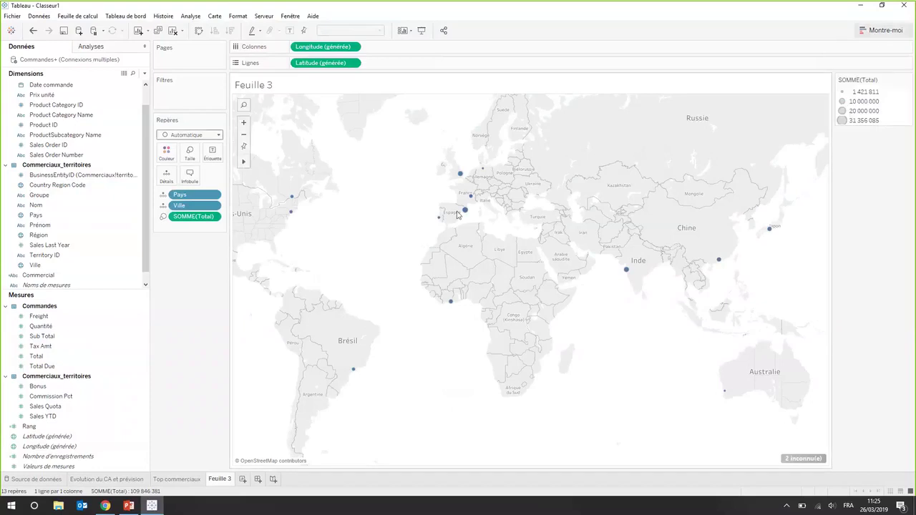
- Edit the map's unknown locations and choose to enter a latitude and longitude for the city Denver
{"action": "mouse_move", "coordinate": [461, 216]}
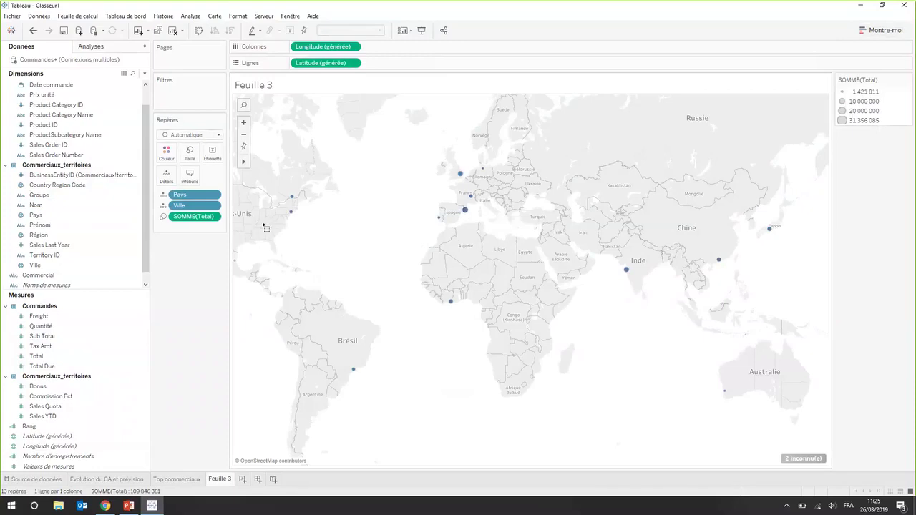
{"action": "mouse_move", "coordinate": [802, 460]}
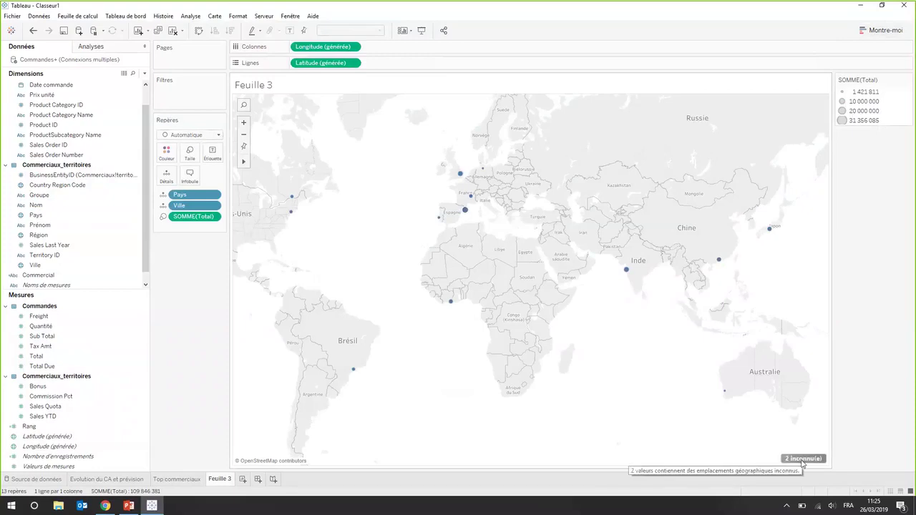
{"action": "left_click", "coordinate": [802, 460]}
{"action": "left_click", "coordinate": [469, 222]}
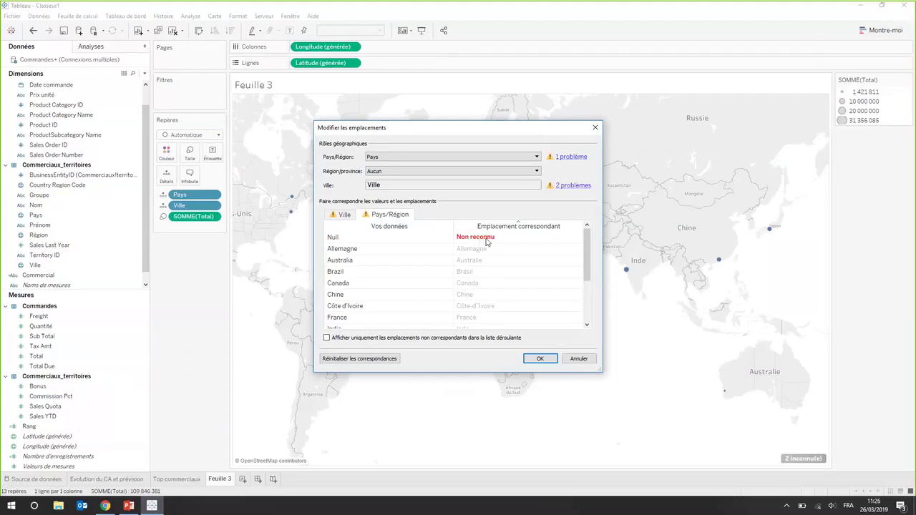
{"action": "left_click", "coordinate": [562, 188]}
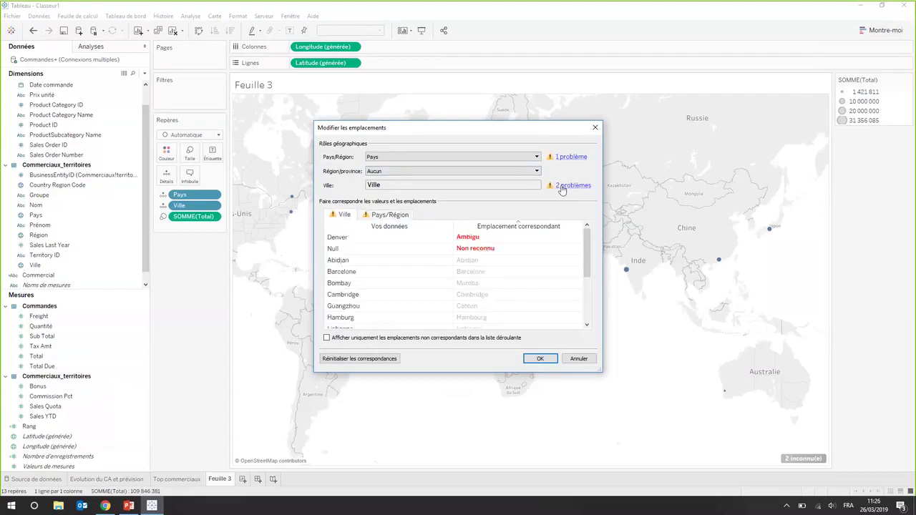
{"action": "left_click", "coordinate": [488, 238]}
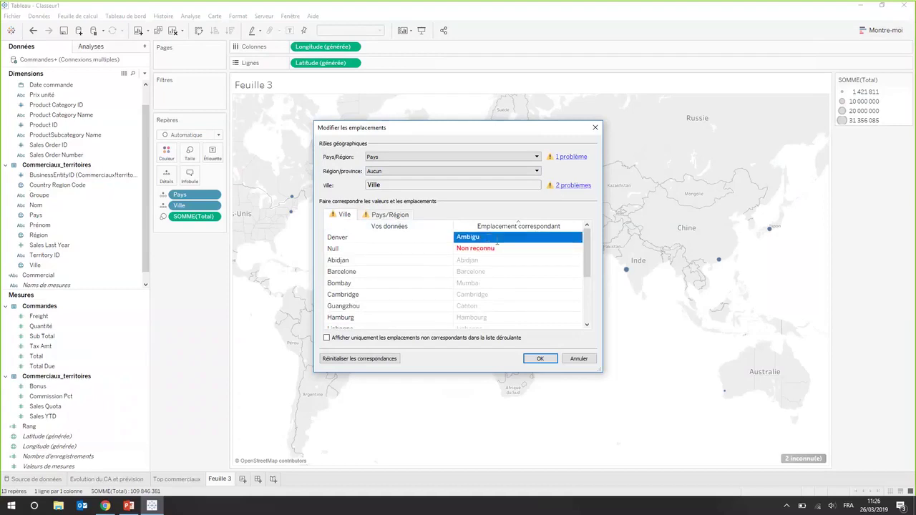
{"action": "left_click", "coordinate": [498, 241]}
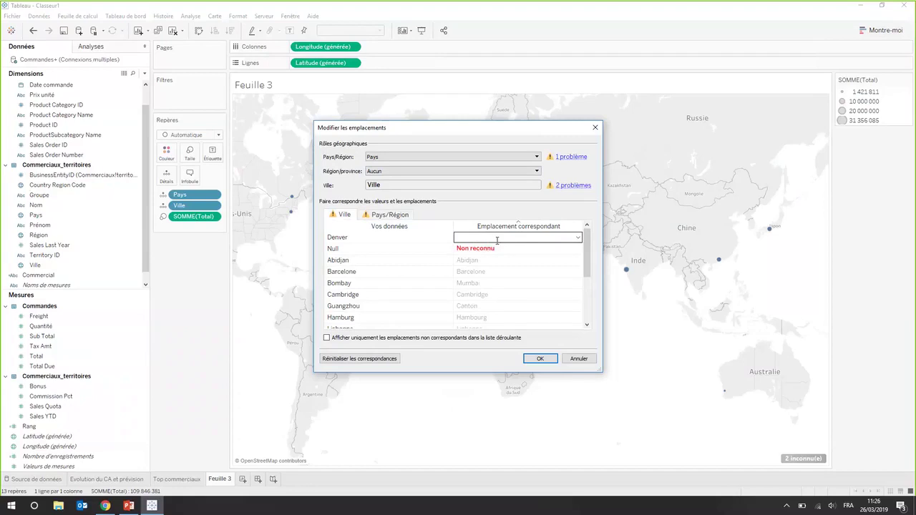
{"action": "left_click", "coordinate": [578, 238]}
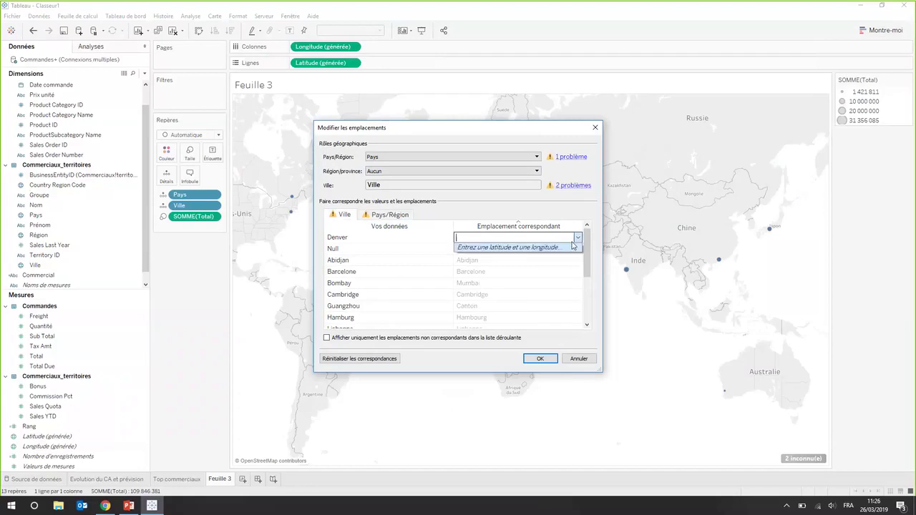
{"action": "left_click", "coordinate": [524, 248]}
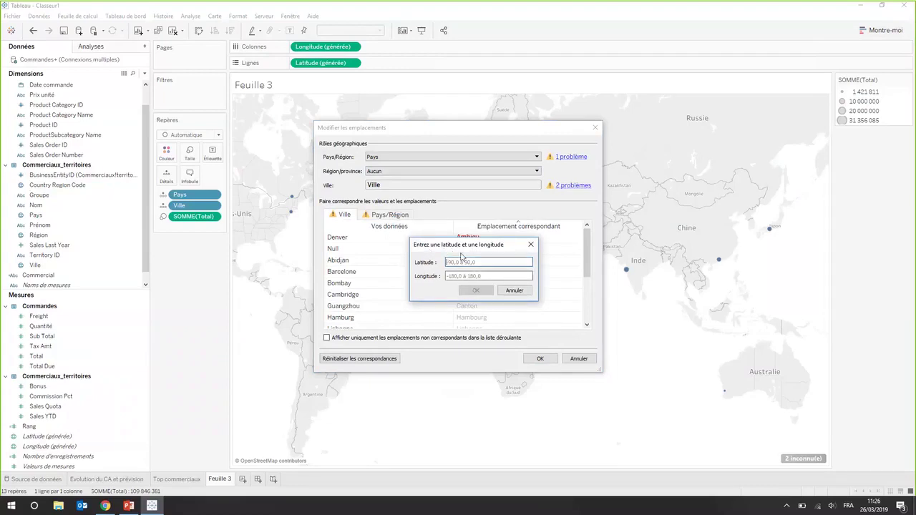
- Copy Denver's latitude from the GPS coordinates page in Chrome and enter it in Tableau as 39,7392358 with a decimal comma
{"action": "left_click", "coordinate": [106, 506]}
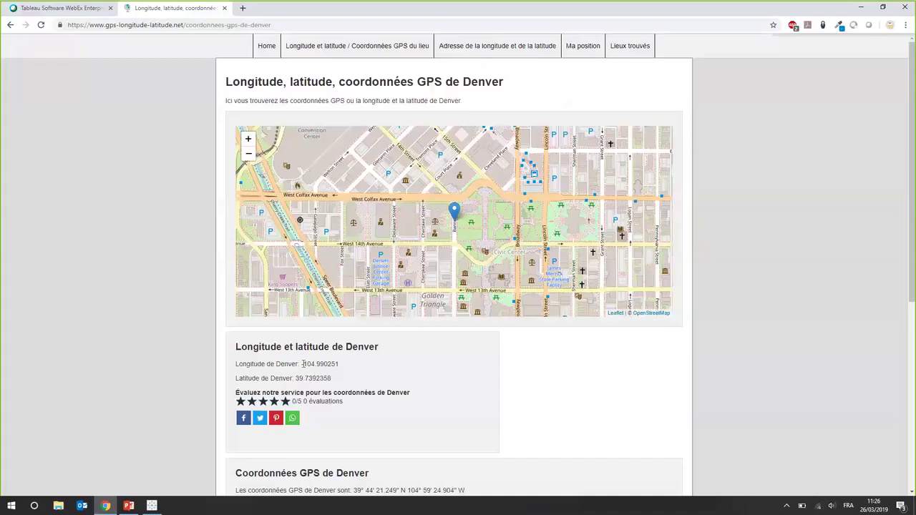
{"action": "left_click_drag", "start_coordinate": [296, 378], "coordinate": [335, 381]}
{"action": "key", "text": "ctrl+c"}
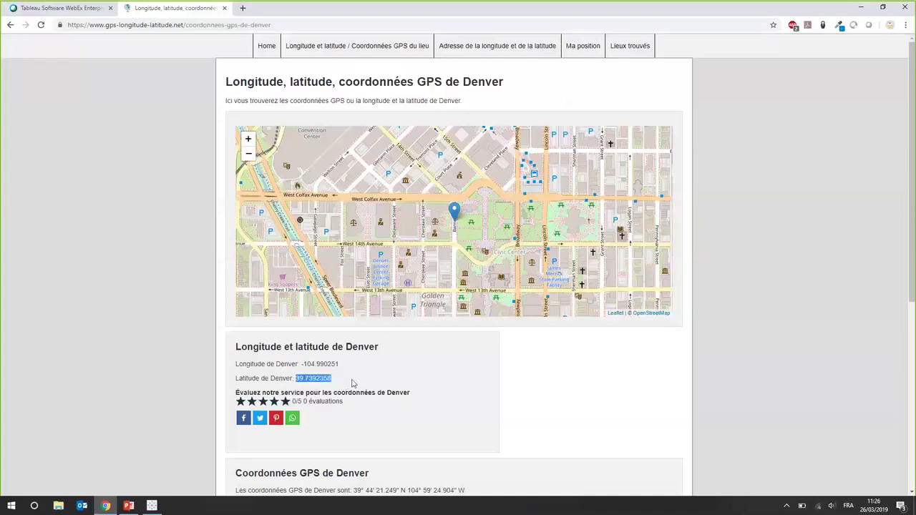
{"action": "key", "text": "alt+Tab"}
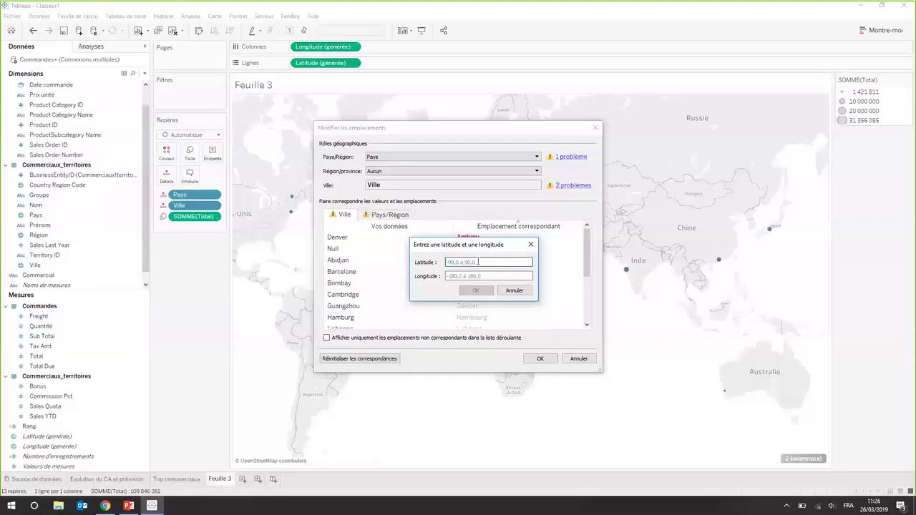
{"action": "right_click", "coordinate": [478, 262]}
{"action": "left_click", "coordinate": [500, 315]}
{"action": "key", "text": "BackSpace"}
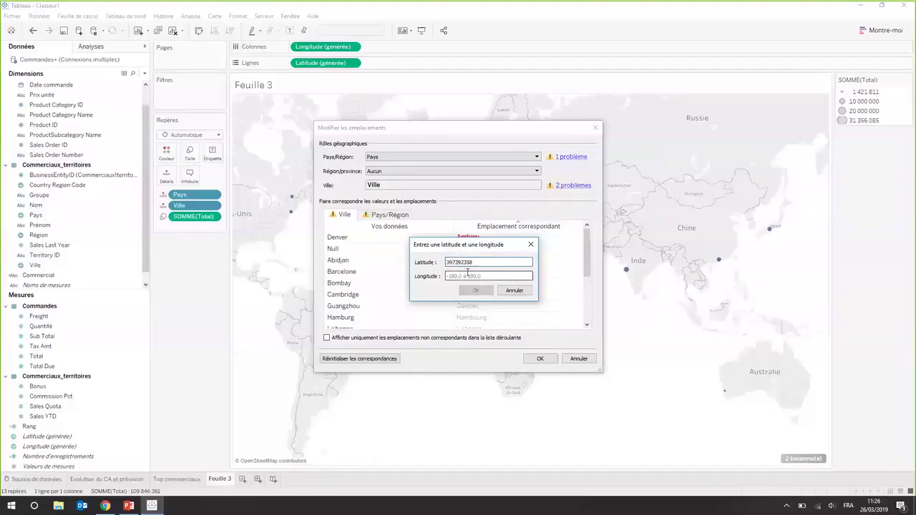
{"action": "type", "text": ","}
{"action": "key", "text": "Tab"}
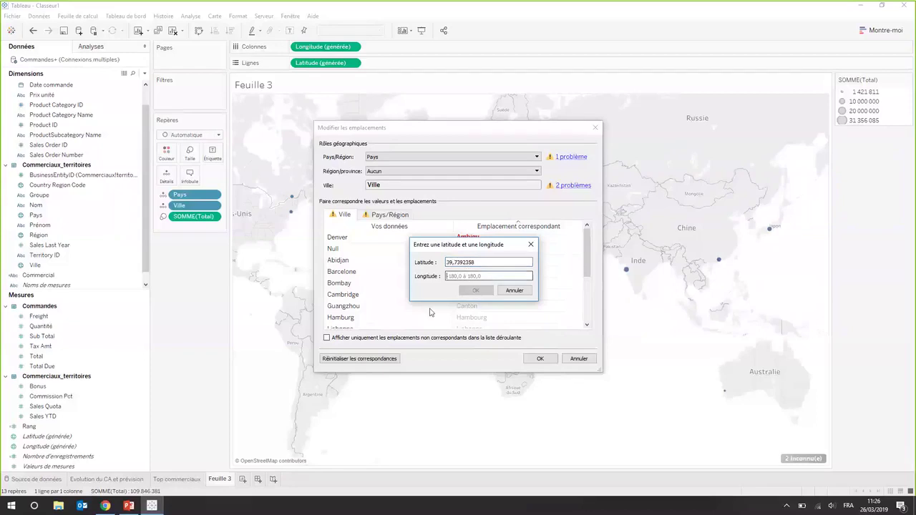
- Copy Denver's longitude from the Chrome page, enter it in Tableau as -104,990251, and apply the location correction
{"action": "key", "text": "alt+Tab"}
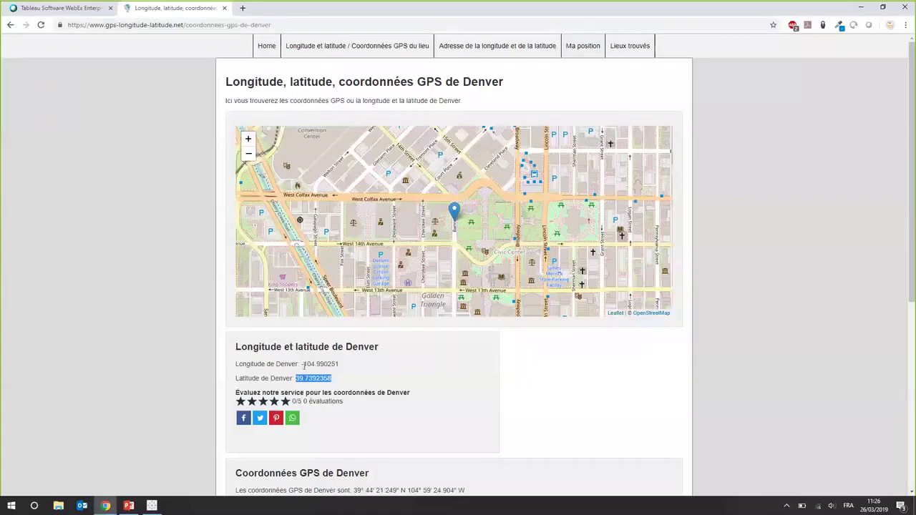
{"action": "left_click_drag", "start_coordinate": [302, 364], "coordinate": [349, 368]}
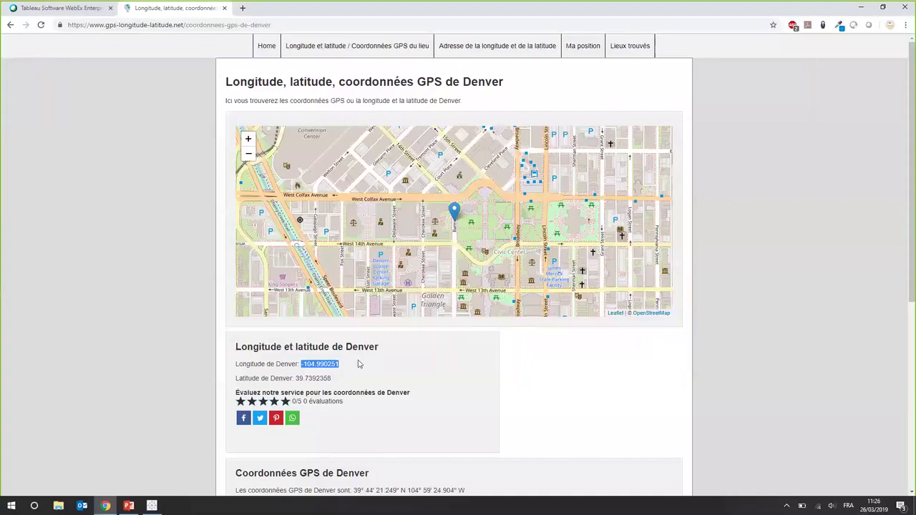
{"action": "key", "text": "alt+Tab"}
{"action": "right_click", "coordinate": [468, 283]}
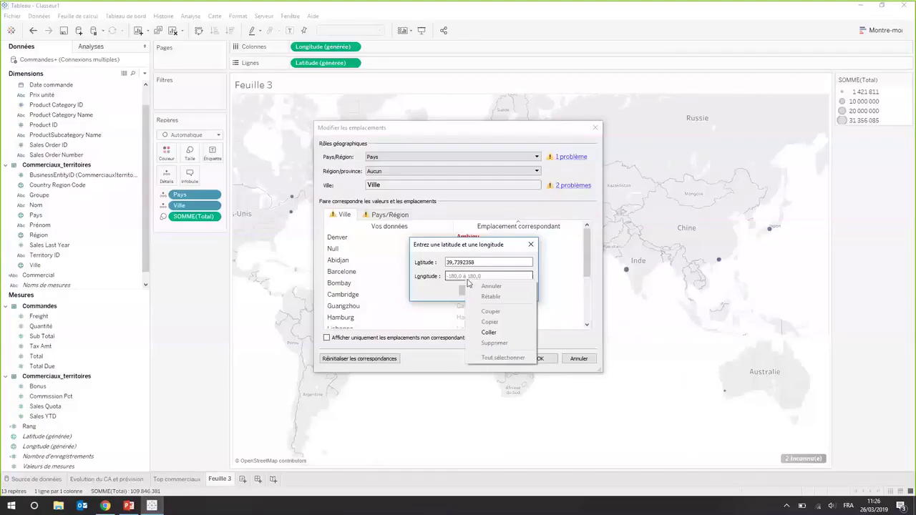
{"action": "left_click", "coordinate": [489, 332]}
{"action": "type", "text": ",990251"}
{"action": "left_click", "coordinate": [475, 289]}
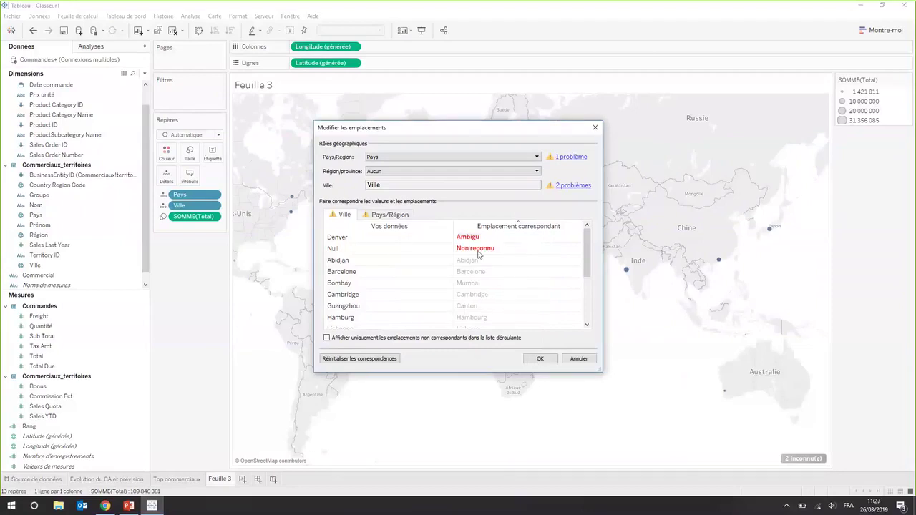
{"action": "key", "text": "Return"}
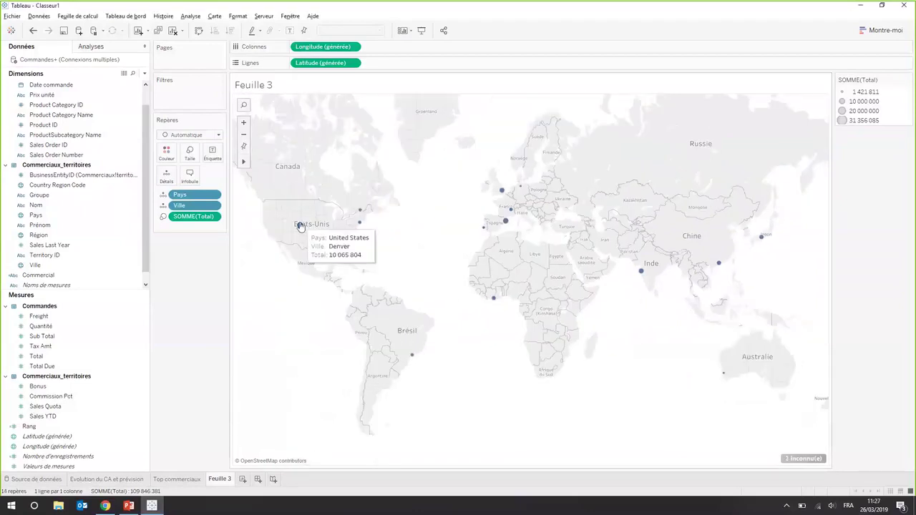
- Exclude the remaining unknown location from the map by filtering the data
{"action": "left_click", "coordinate": [803, 458]}
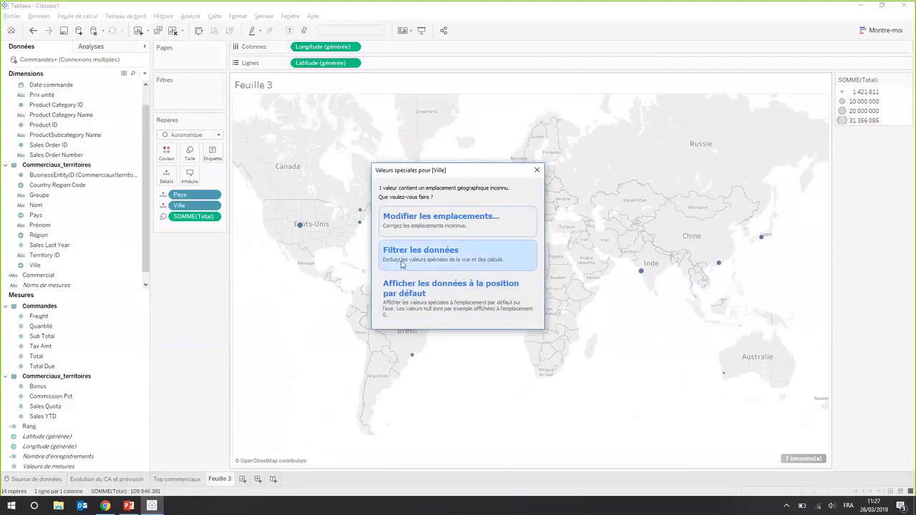
{"action": "left_click", "coordinate": [420, 265]}
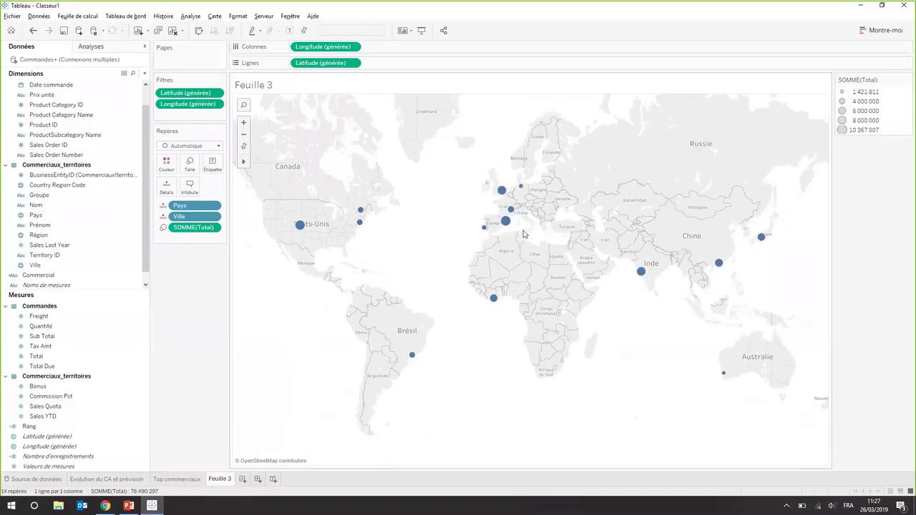
{"action": "mouse_move", "coordinate": [505, 231]}
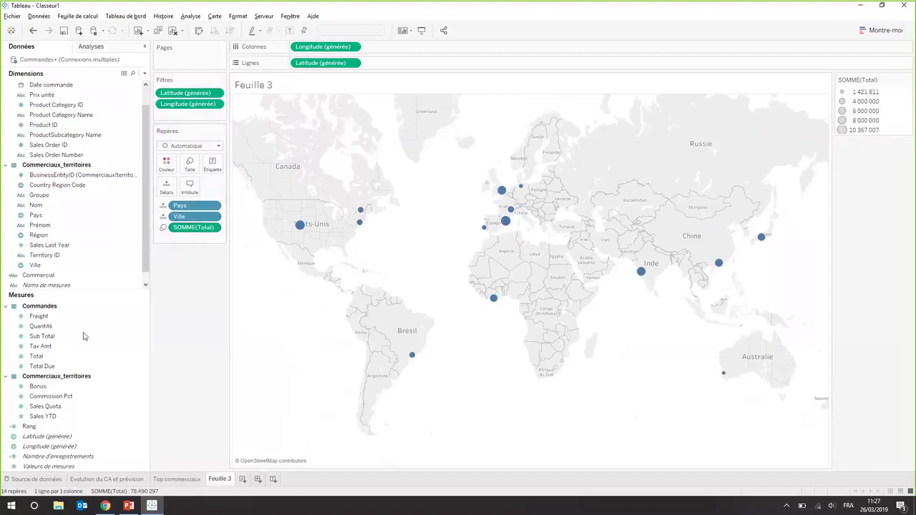
- Color the map symbols by the Total measure using the Rouge-or palette
{"action": "left_click_drag", "start_coordinate": [44, 358], "coordinate": [167, 304]}
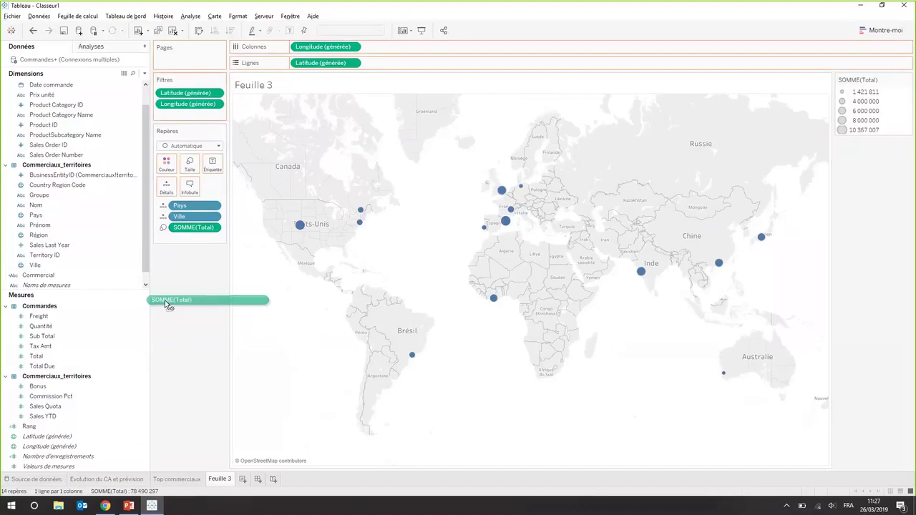
{"action": "left_click_drag", "start_coordinate": [165, 300], "coordinate": [168, 169]}
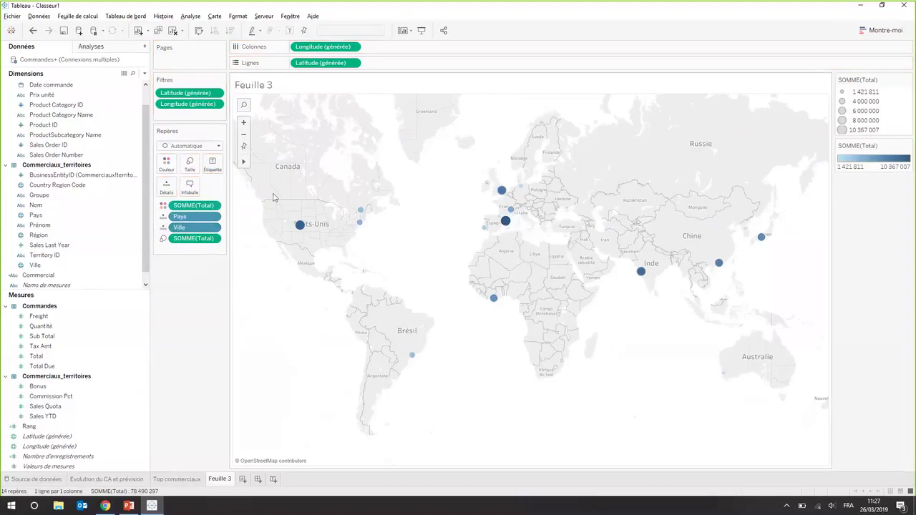
{"action": "left_click", "coordinate": [168, 166]}
{"action": "left_click", "coordinate": [199, 194]}
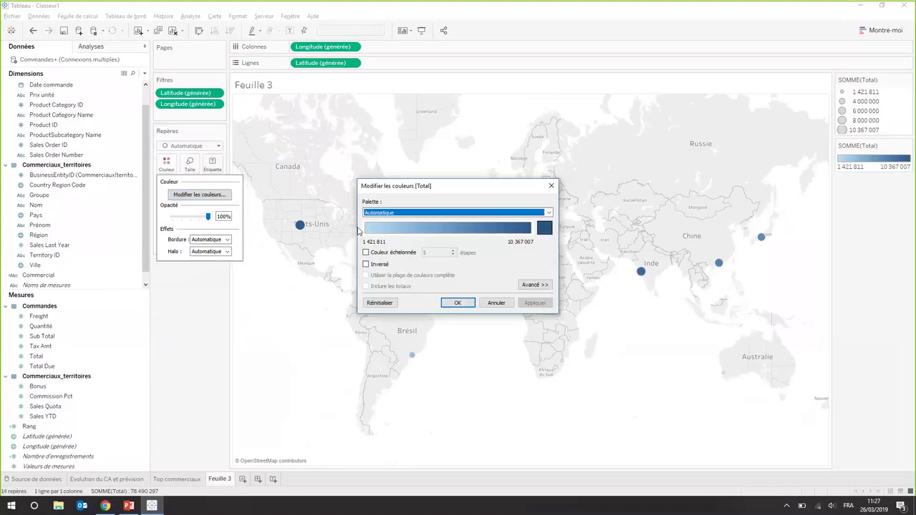
{"action": "left_click", "coordinate": [429, 214]}
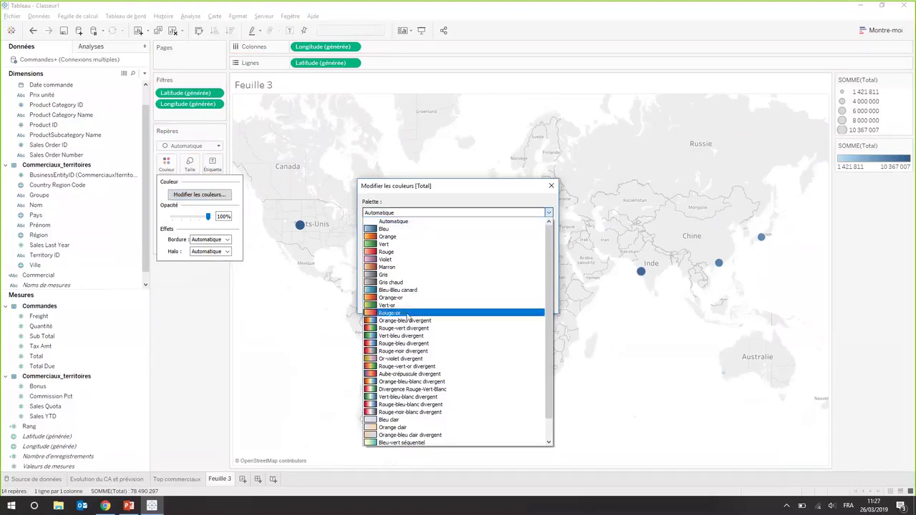
{"action": "left_click", "coordinate": [408, 313]}
{"action": "left_click", "coordinate": [461, 305]}
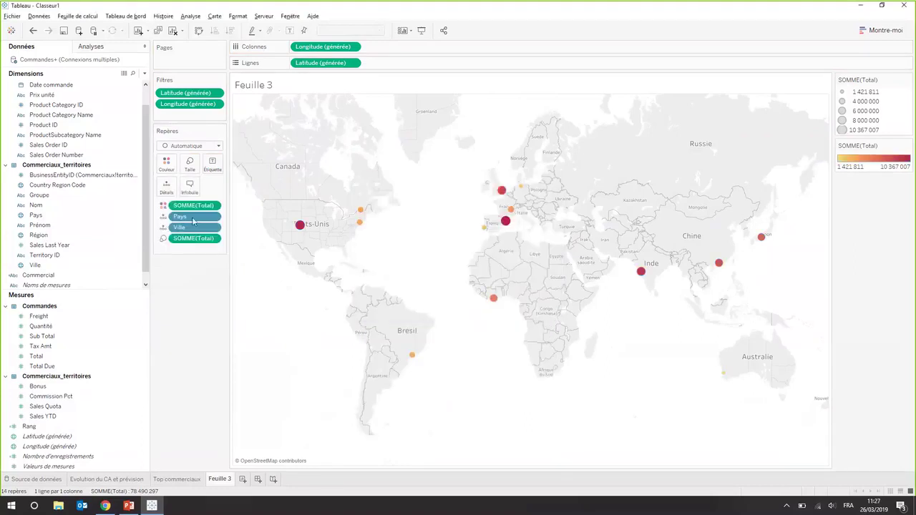
- Reduce the opacity of the map symbols and enlarge them
{"action": "left_click", "coordinate": [166, 164]}
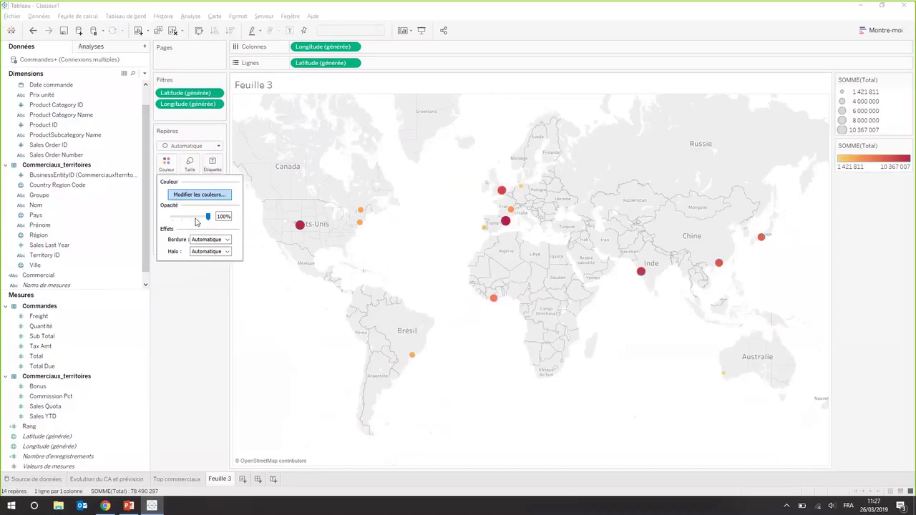
{"action": "left_click_drag", "start_coordinate": [198, 217], "coordinate": [194, 209]}
{"action": "left_click", "coordinate": [190, 163]}
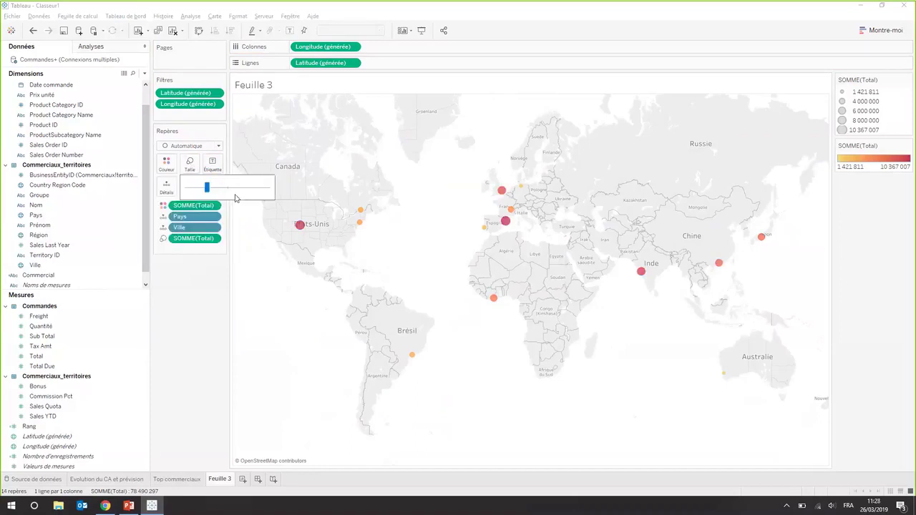
{"action": "left_click", "coordinate": [226, 188]}
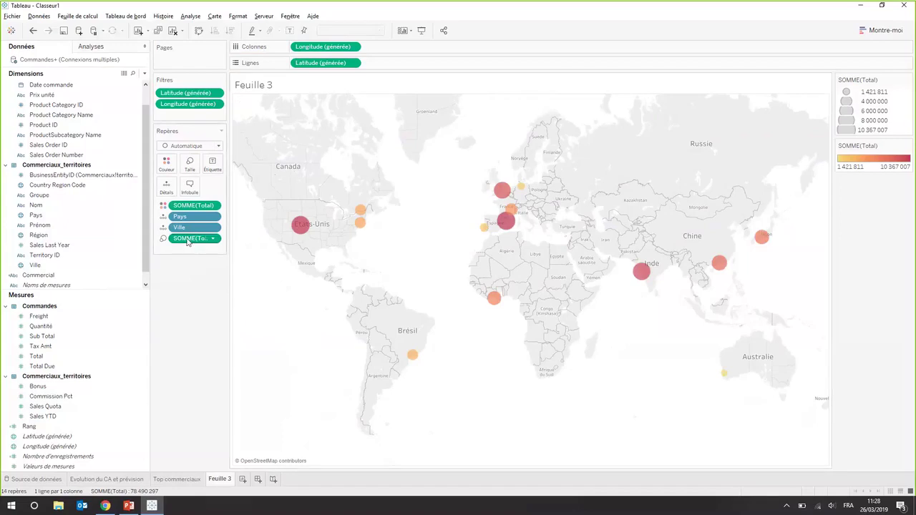
- Label the map symbols with Total, formatted as custom currency (Devise personnalisé) in Millions (M) with one decimal place
{"action": "mouse_move", "coordinate": [506, 222]}
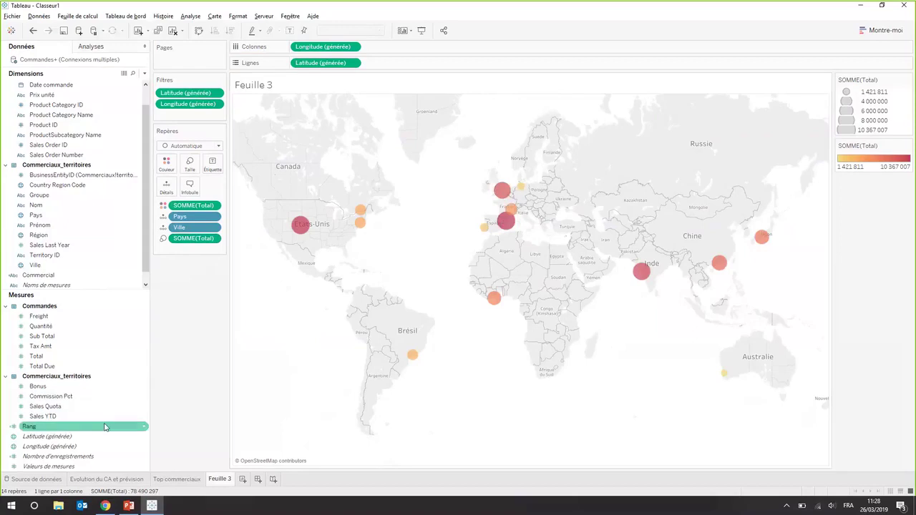
{"action": "left_click_drag", "start_coordinate": [39, 355], "coordinate": [213, 164]}
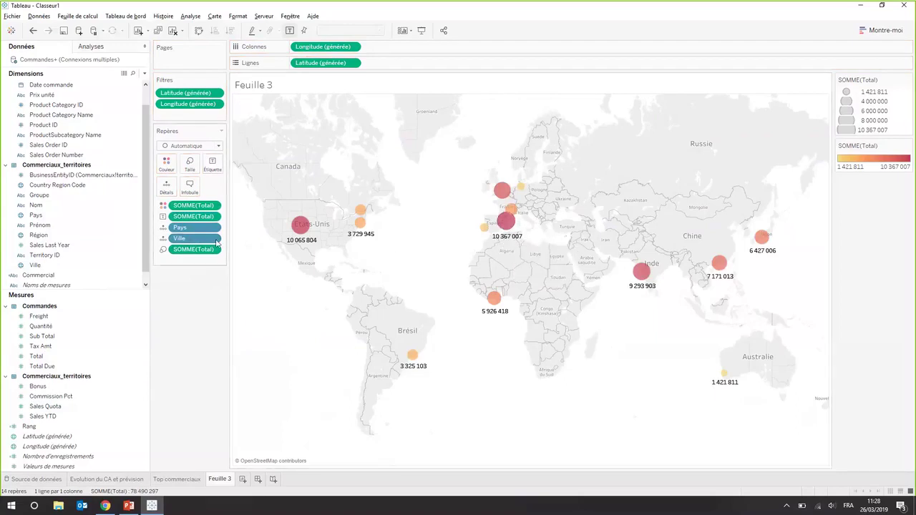
{"action": "right_click", "coordinate": [193, 217]}
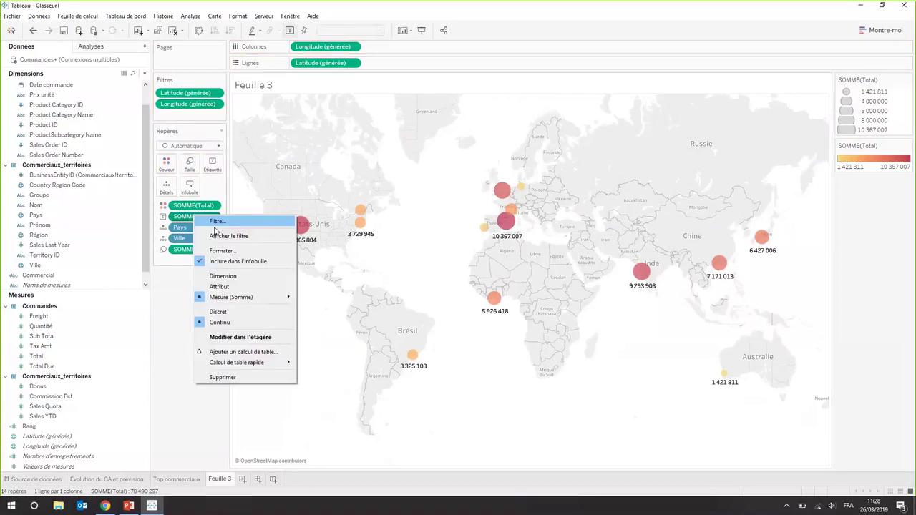
{"action": "left_click", "coordinate": [221, 251]}
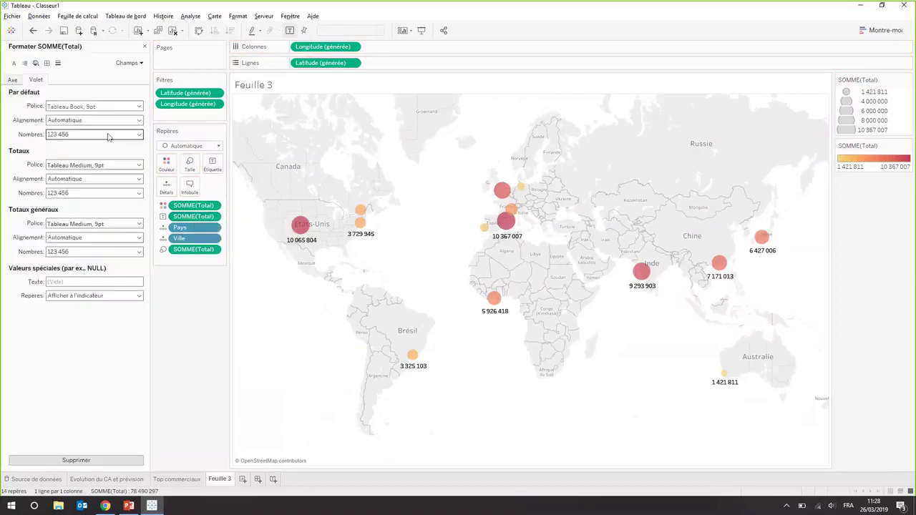
{"action": "left_click", "coordinate": [108, 137]}
{"action": "left_click", "coordinate": [77, 177]}
{"action": "left_click", "coordinate": [171, 215]}
{"action": "left_click", "coordinate": [176, 236]}
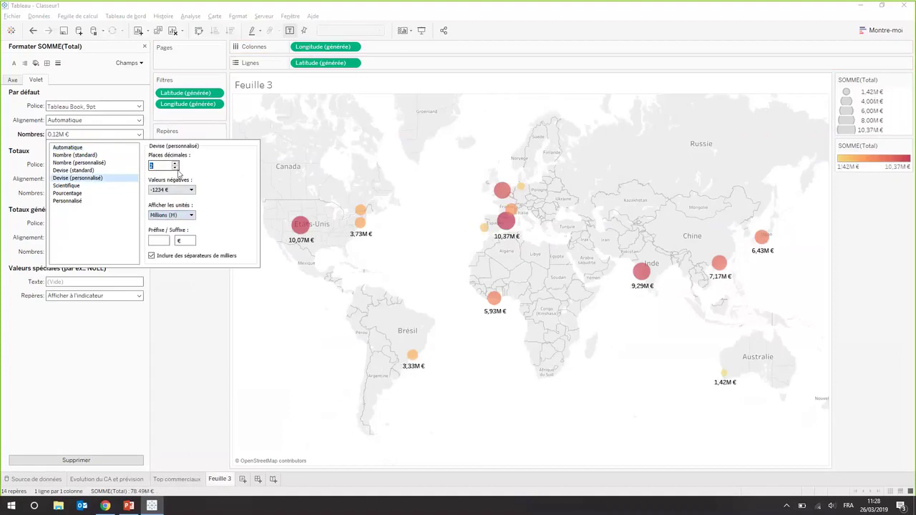
{"action": "left_click", "coordinate": [175, 168]}
{"action": "left_click", "coordinate": [274, 166]}
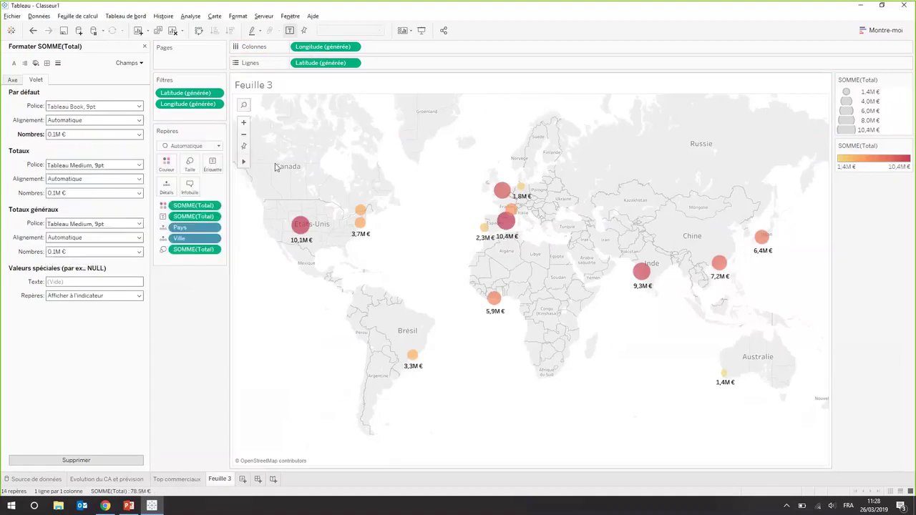
- Close the number formatting of Total and rename the map worksheet as Carte des ventes
{"action": "left_click", "coordinate": [145, 45]}
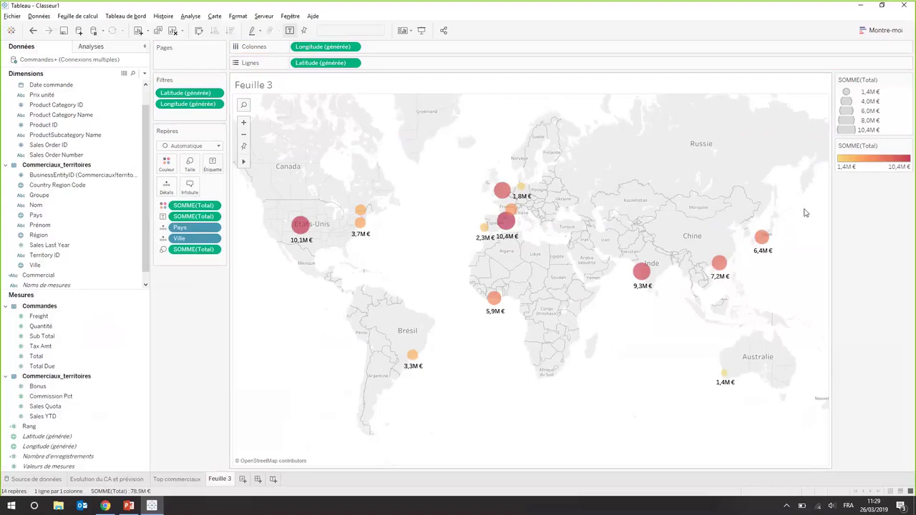
{"action": "mouse_move", "coordinate": [512, 231]}
{"action": "double_click", "coordinate": [220, 479]}
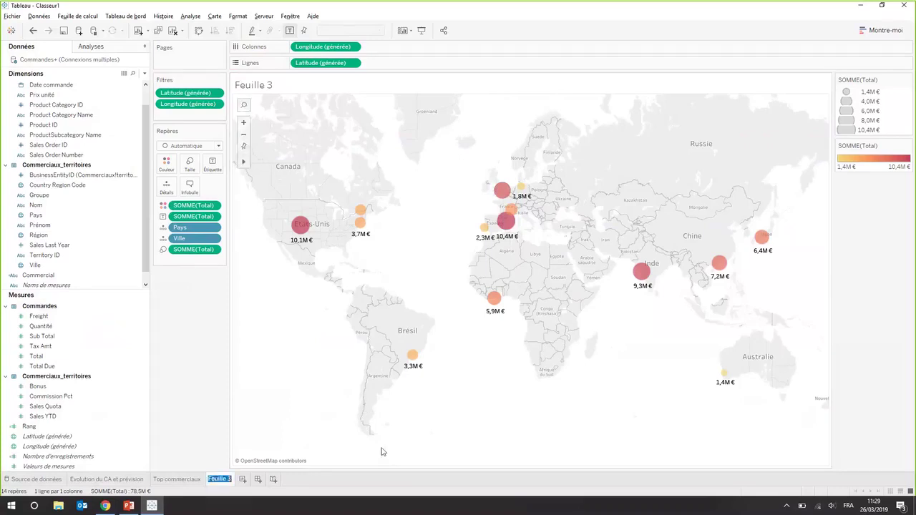
{"action": "type", "text": "C"}
{"action": "type", "text": "arte des"}
{"action": "type", "text": " vente"}
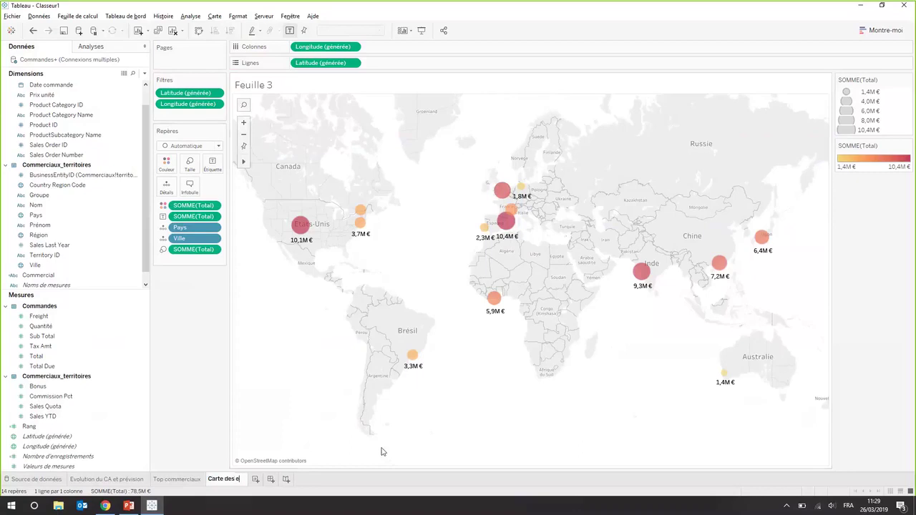
{"action": "type", "text": "s"}
{"action": "key", "text": "Return"}
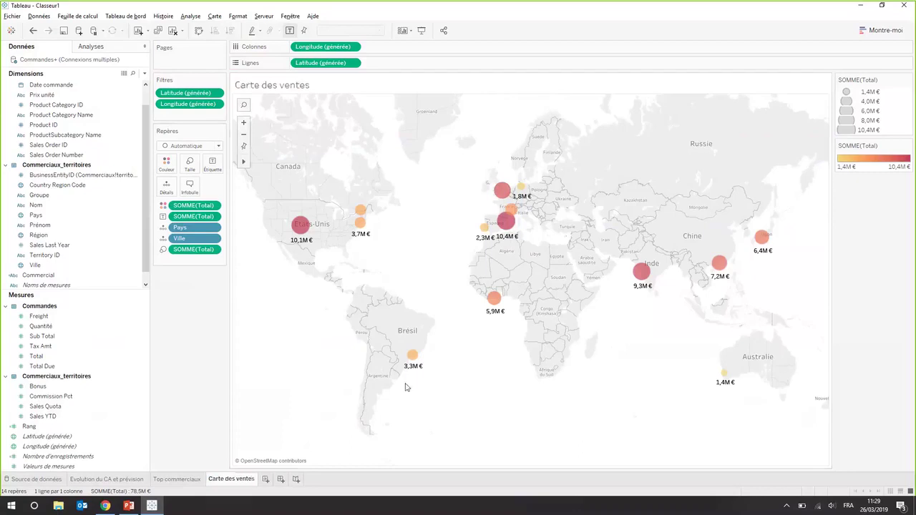
- Create a new worksheet with a treemap of Total by Product Category Name
{"action": "left_click", "coordinate": [267, 480]}
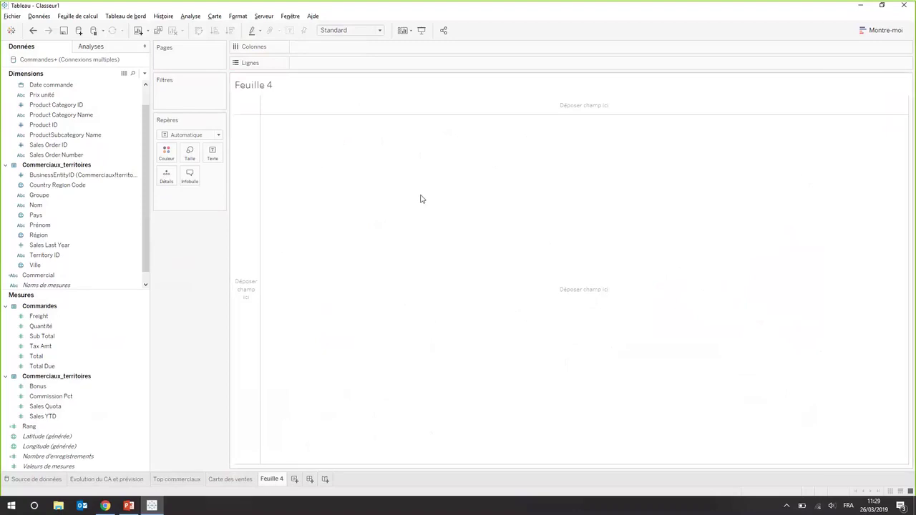
{"action": "left_click", "coordinate": [66, 116]}
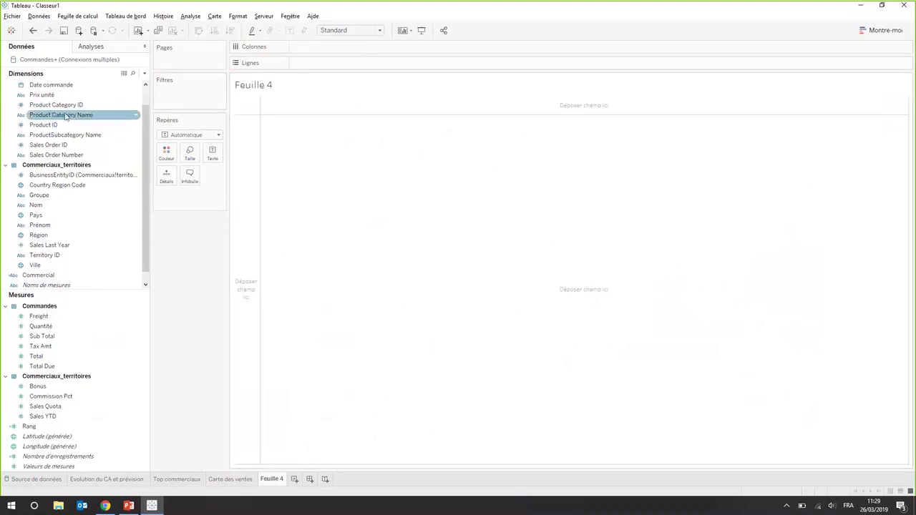
{"action": "left_click", "coordinate": [50, 355], "text": "ctrl"}
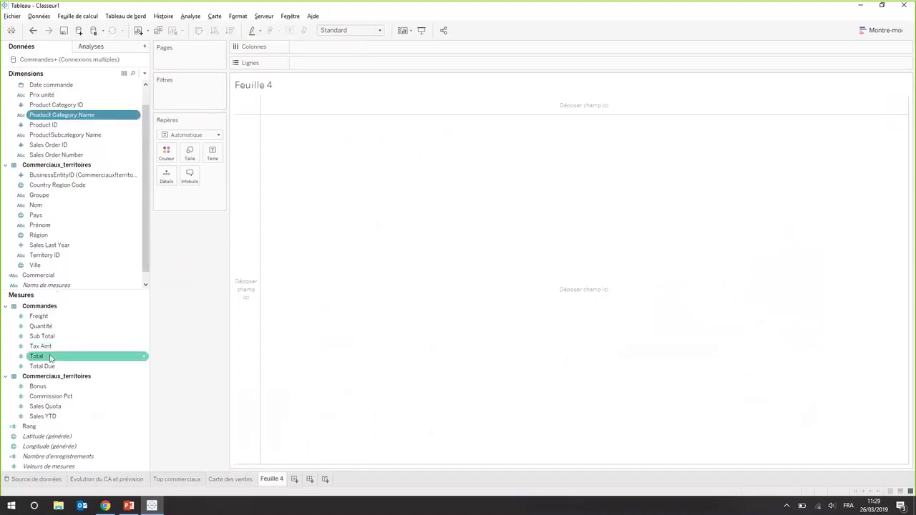
{"action": "left_click", "coordinate": [888, 32]}
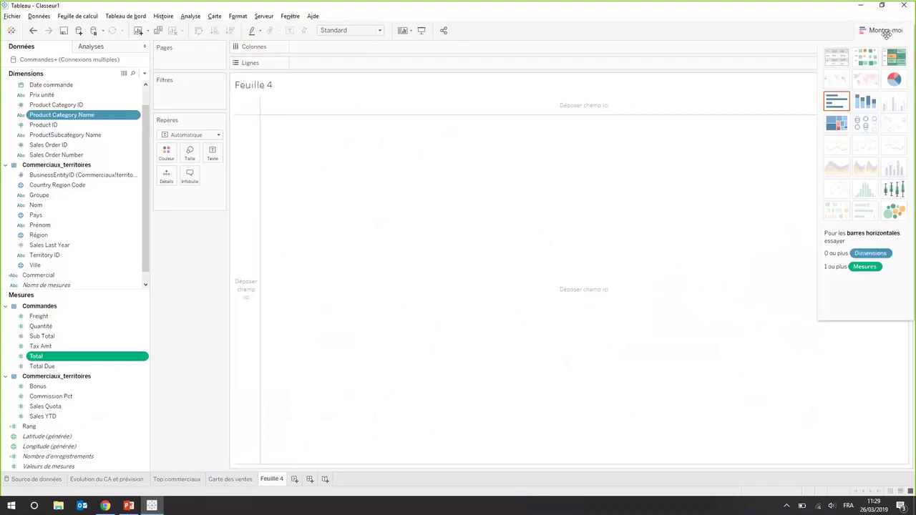
{"action": "left_click", "coordinate": [842, 128]}
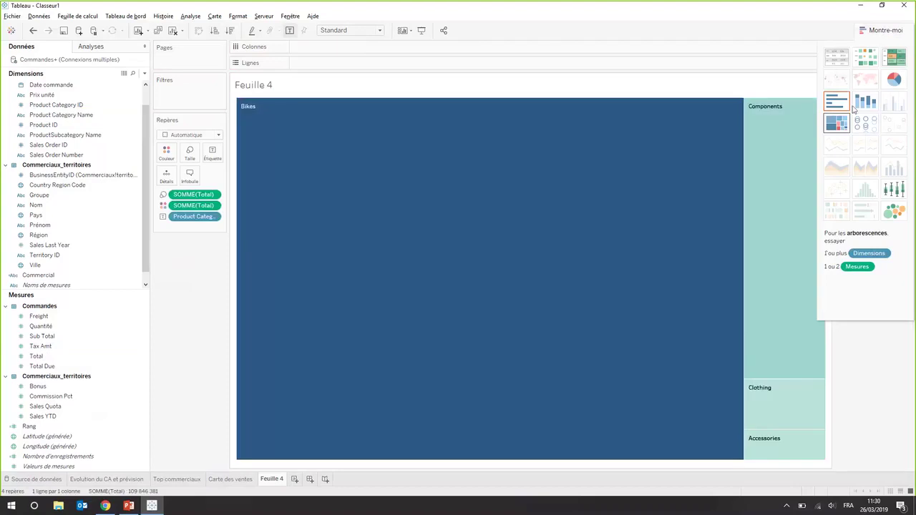
{"action": "left_click", "coordinate": [879, 31]}
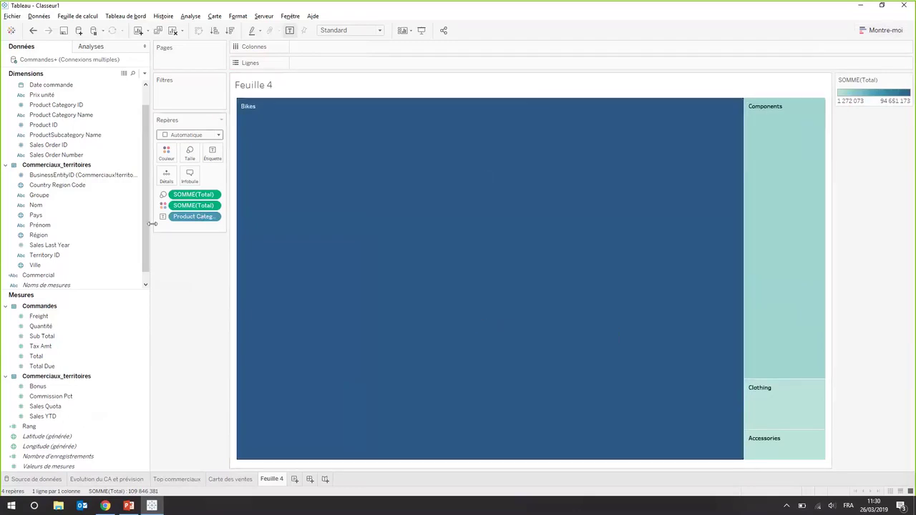
- Add Total to the treemap labels as a percent of total (Pourcentage du total) quick table calculation
{"action": "left_click_drag", "start_coordinate": [43, 360], "coordinate": [215, 153]}
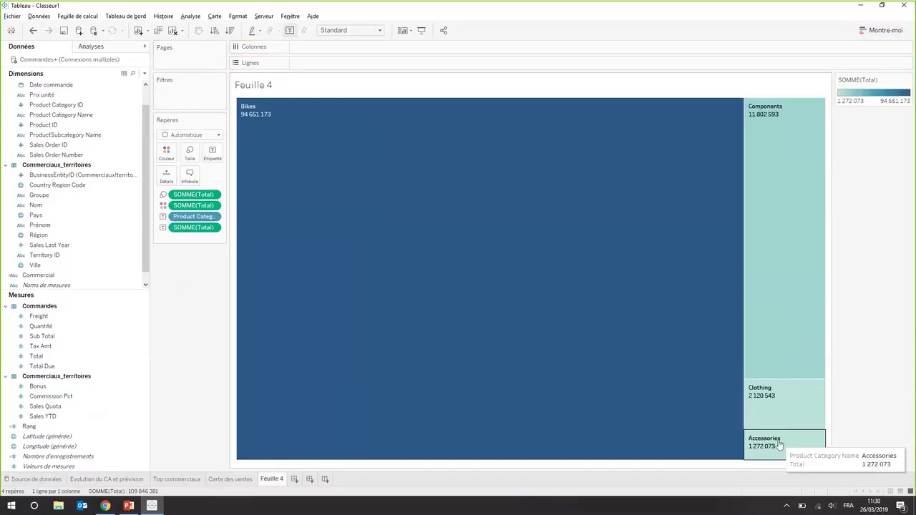
{"action": "right_click", "coordinate": [195, 227]}
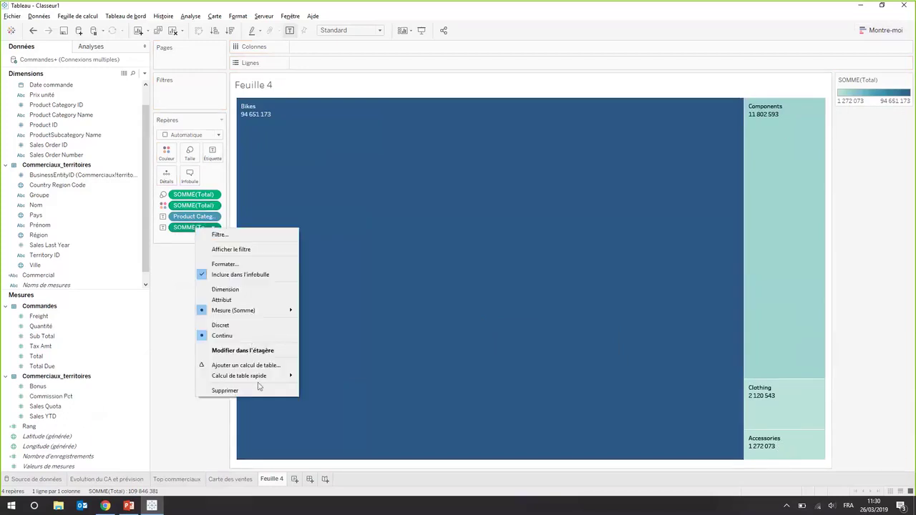
{"action": "mouse_move", "coordinate": [260, 380]}
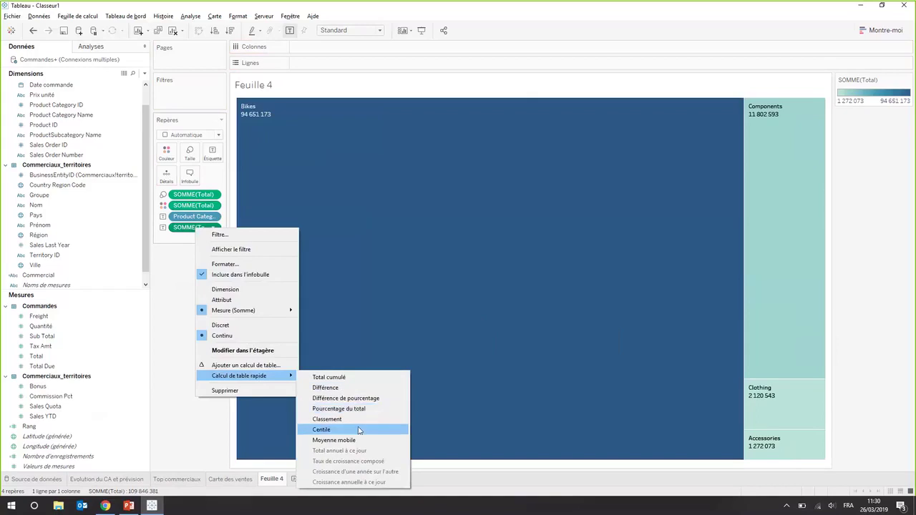
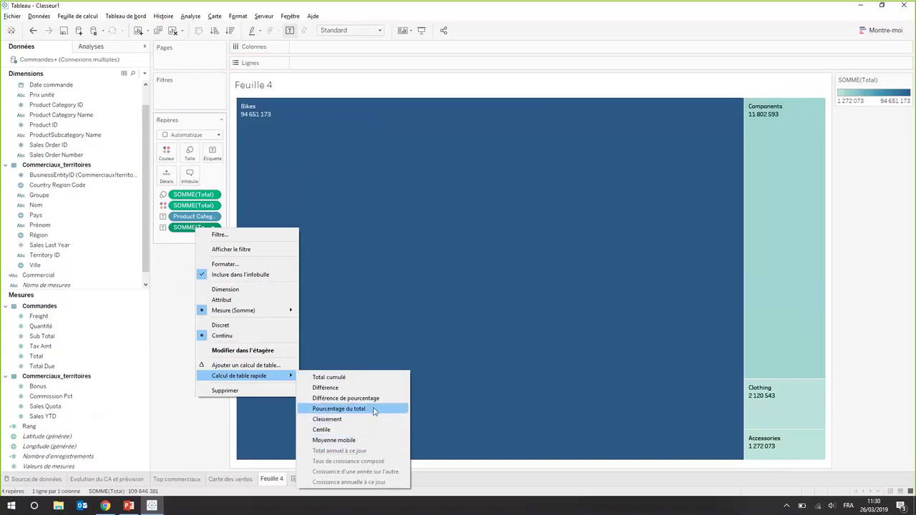
{"action": "left_click", "coordinate": [373, 411]}
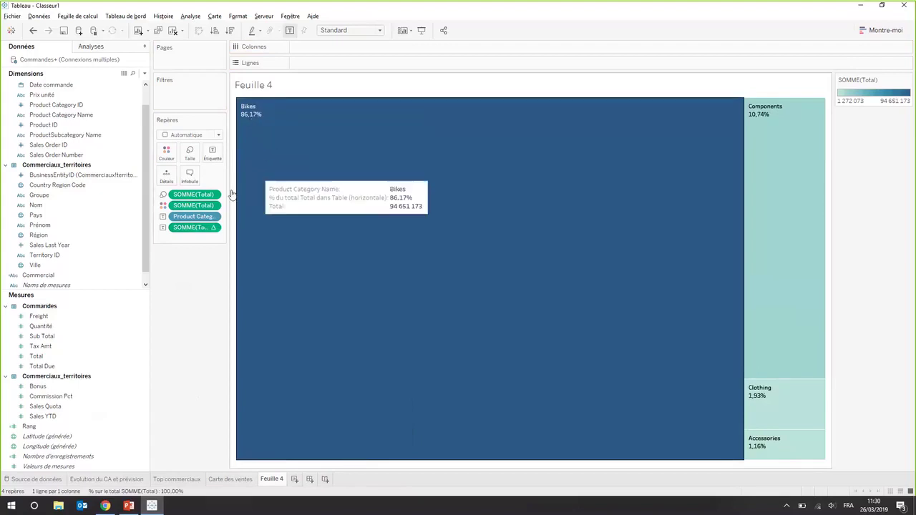
- Set the font size of the whole treemap label, category name and percentage, to 15
{"action": "left_click", "coordinate": [214, 155]}
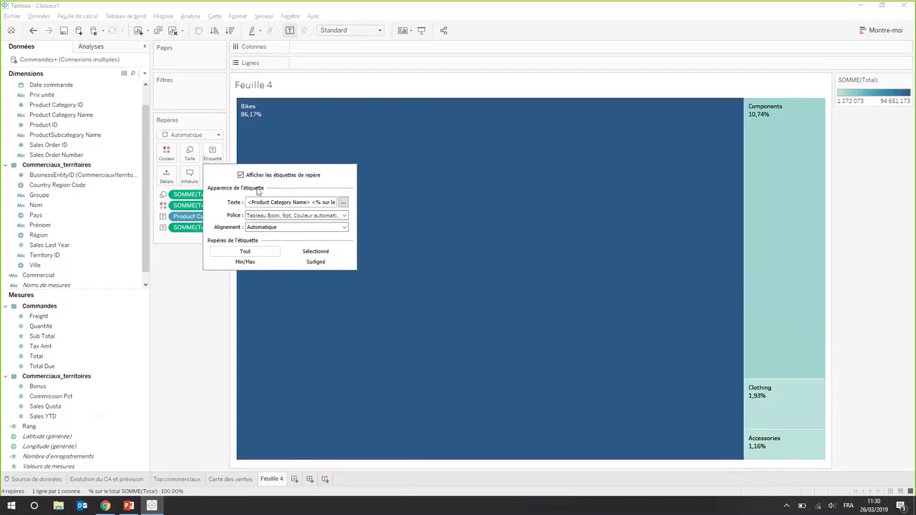
{"action": "left_click", "coordinate": [343, 203]}
{"action": "left_click_drag", "start_coordinate": [371, 224], "coordinate": [279, 207]}
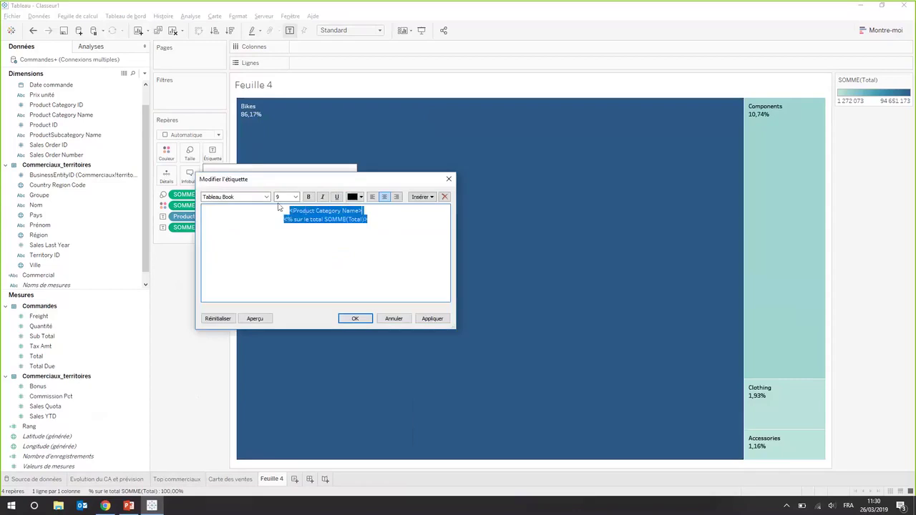
{"action": "left_click", "coordinate": [290, 196]}
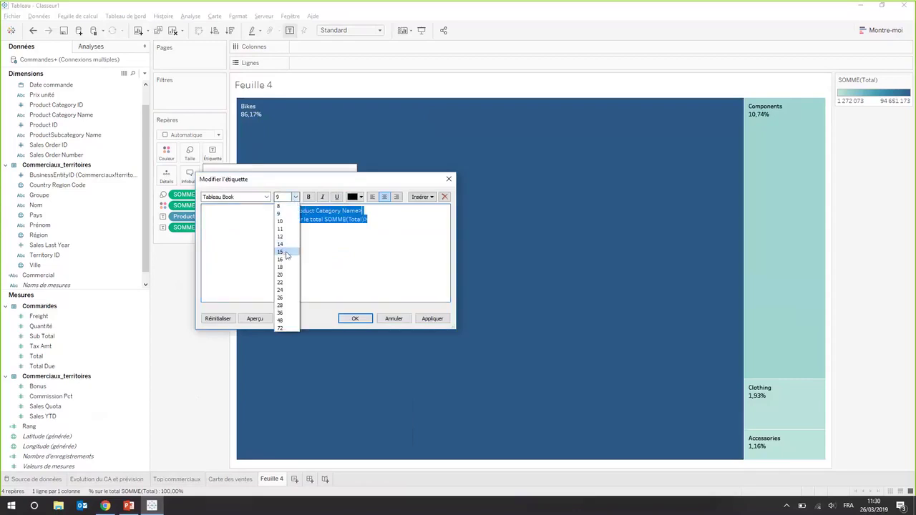
{"action": "left_click", "coordinate": [315, 260]}
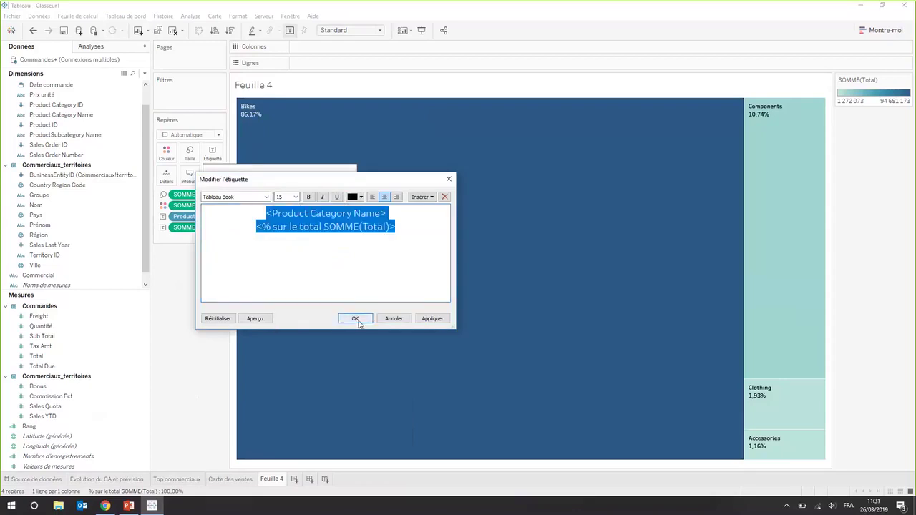
{"action": "left_click", "coordinate": [359, 324]}
{"action": "left_click", "coordinate": [200, 272]}
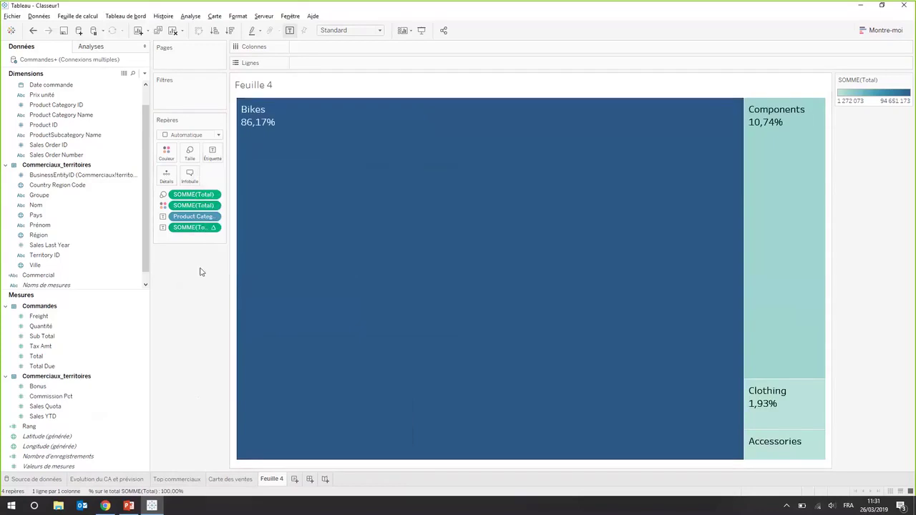
- Recolor the treemap with the Marron palette and rename its worksheet as Catégorie de produit
{"action": "left_click", "coordinate": [167, 153]}
{"action": "left_click", "coordinate": [199, 183]}
{"action": "left_click", "coordinate": [448, 215]}
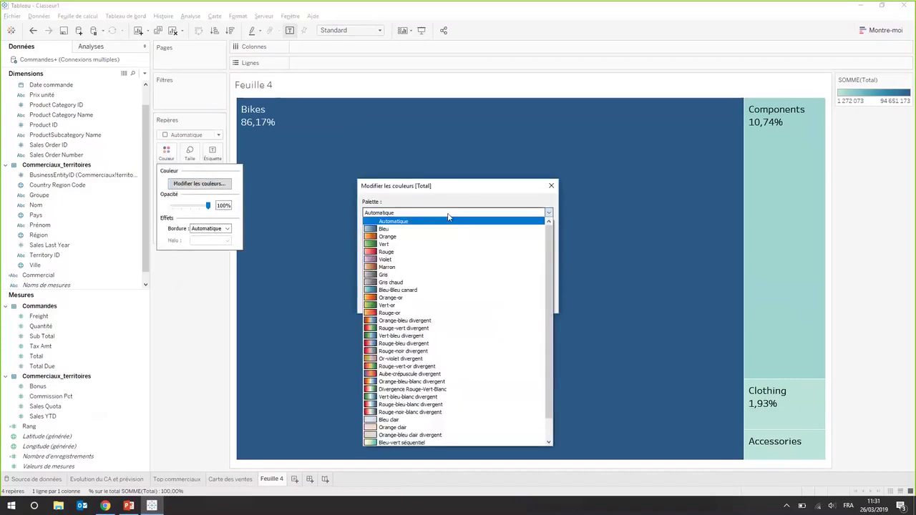
{"action": "left_click", "coordinate": [443, 268]}
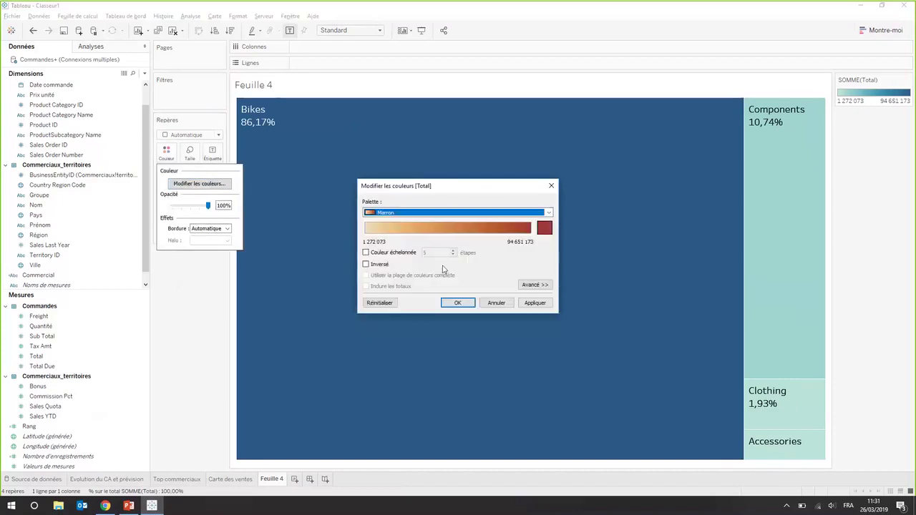
{"action": "left_click", "coordinate": [457, 302]}
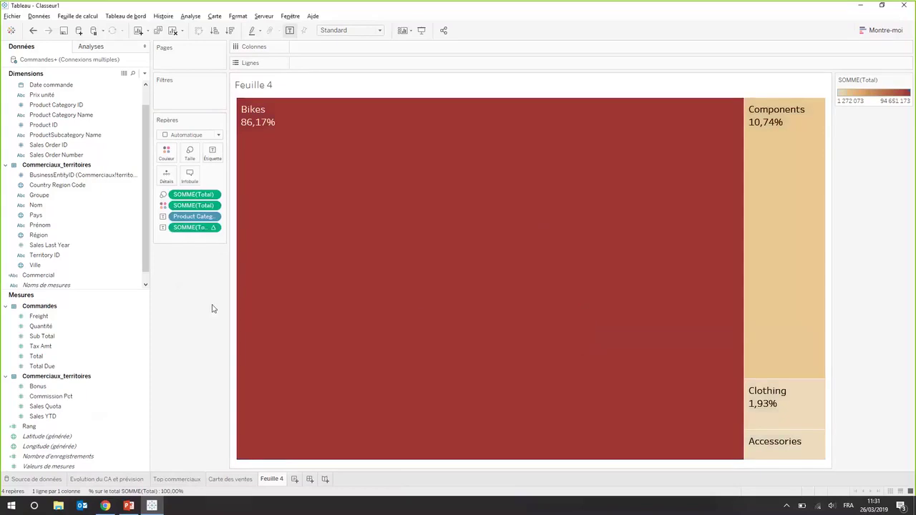
{"action": "type", "text": "Catégorie de produit"}
{"action": "key", "text": "Return"}
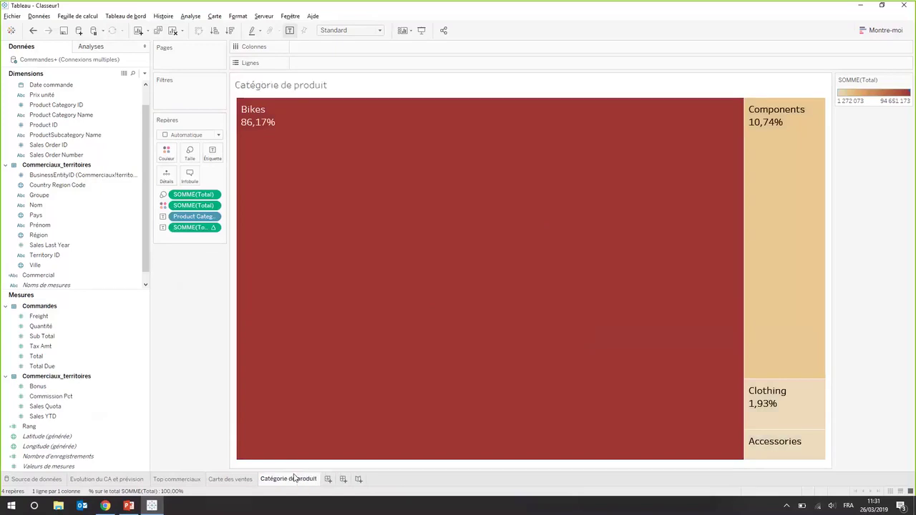
- In the Carte des ventes tooltip, replace the Total line with the embedded Catégorie de produit sheet
{"action": "left_click", "coordinate": [233, 480]}
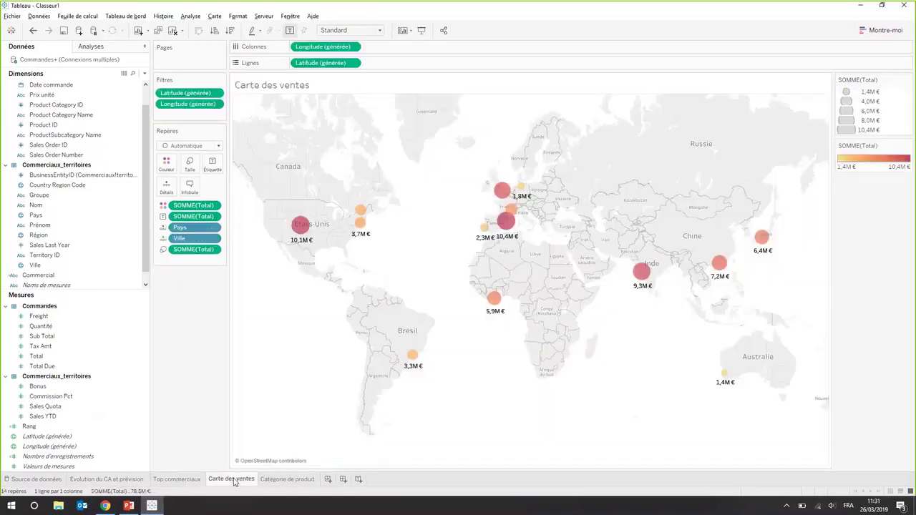
{"action": "left_click", "coordinate": [189, 187]}
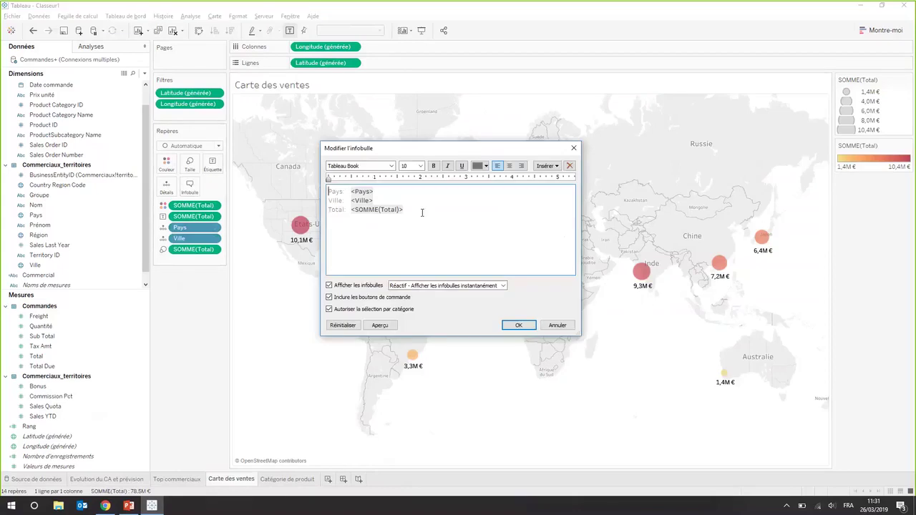
{"action": "left_click", "coordinate": [422, 212]}
{"action": "key", "text": "shift+Home"}
{"action": "key", "text": "BackSpace"}
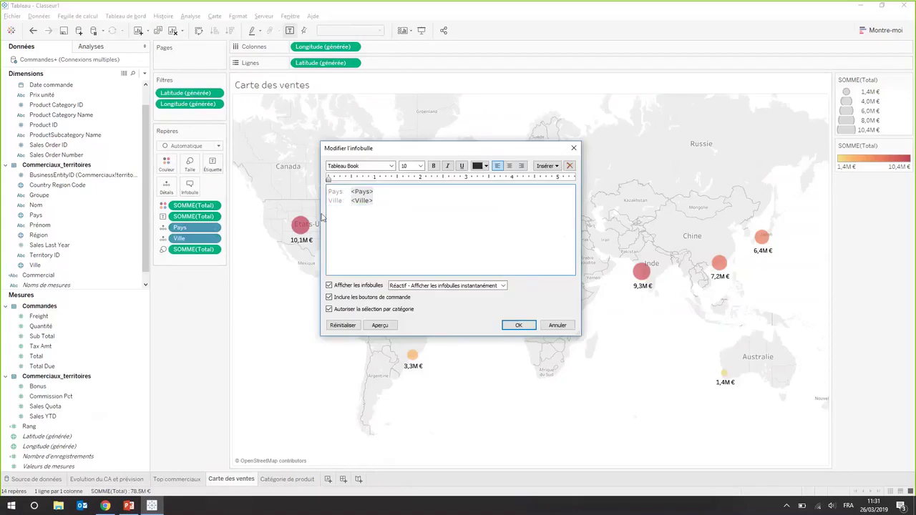
{"action": "left_click", "coordinate": [554, 170]}
{"action": "mouse_move", "coordinate": [578, 183]}
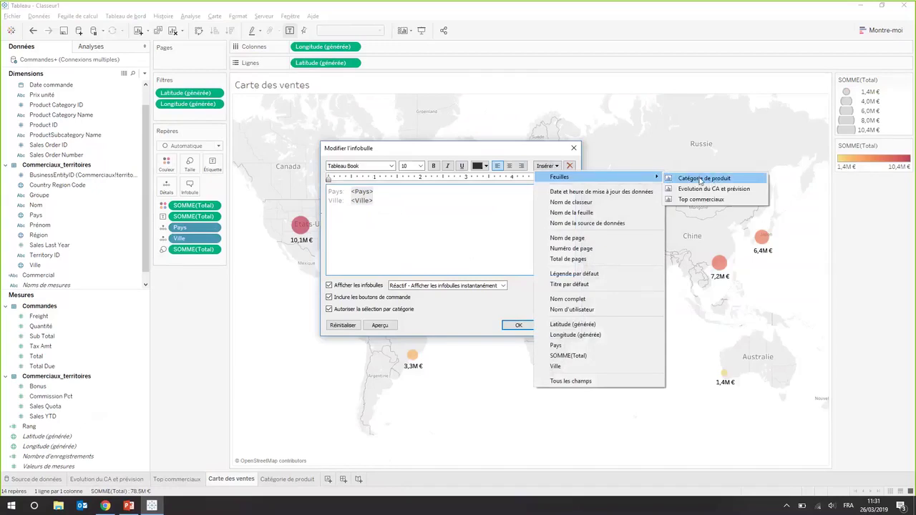
{"action": "left_click", "coordinate": [700, 179]}
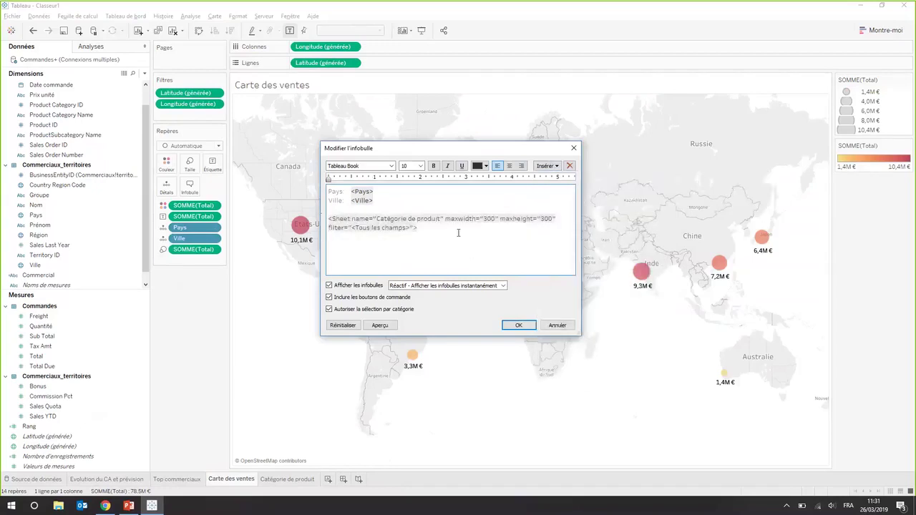
{"action": "left_click", "coordinate": [518, 325]}
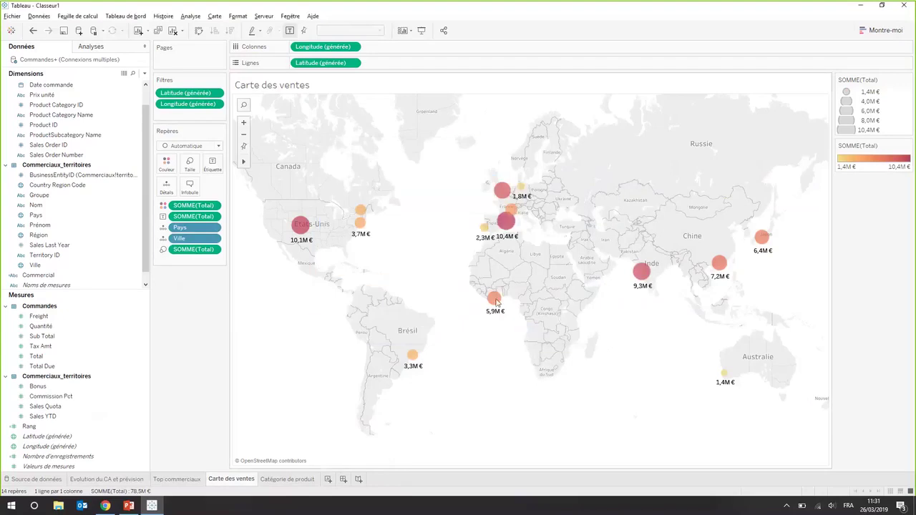
{"action": "mouse_move", "coordinate": [496, 301]}
{"action": "mouse_move", "coordinate": [300, 234]}
{"action": "mouse_move", "coordinate": [502, 195]}
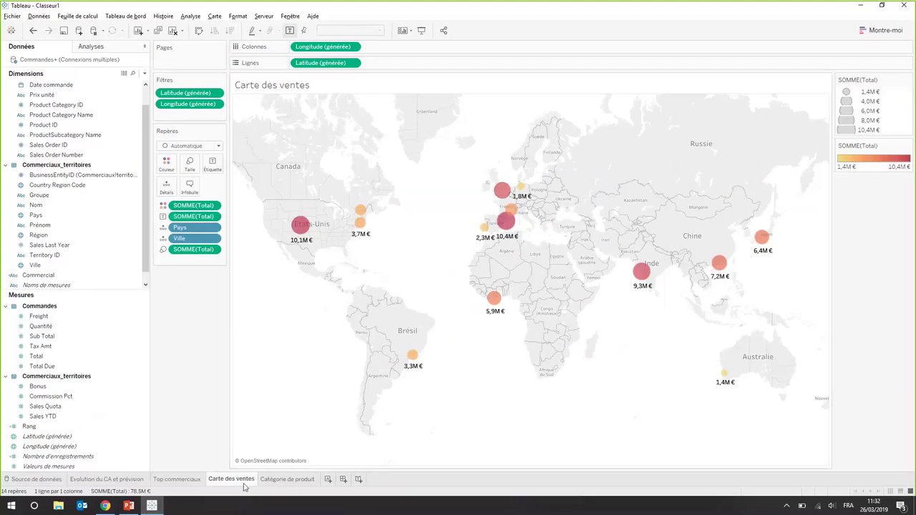
- Create a new dashboard and set its fixed size to a custom 1200 x 900 px
{"action": "left_click", "coordinate": [344, 480]}
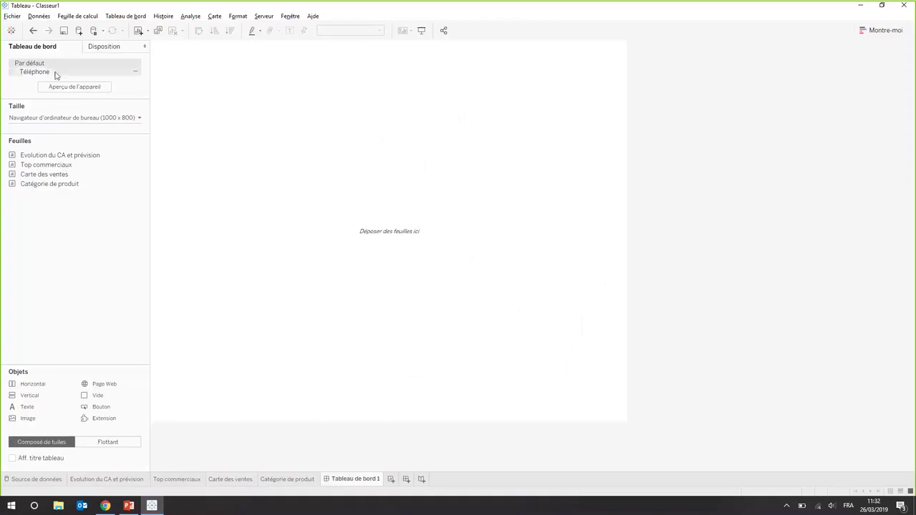
{"action": "left_click", "coordinate": [71, 118]}
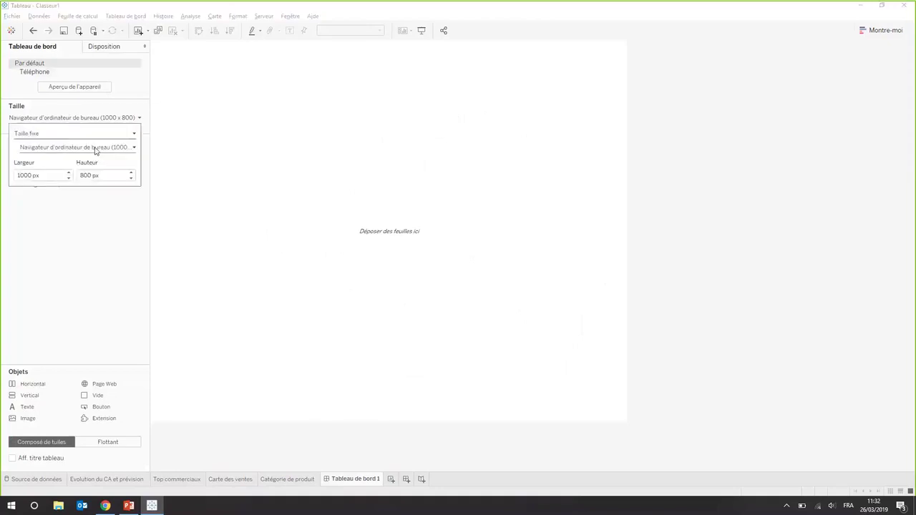
{"action": "left_click", "coordinate": [93, 147]}
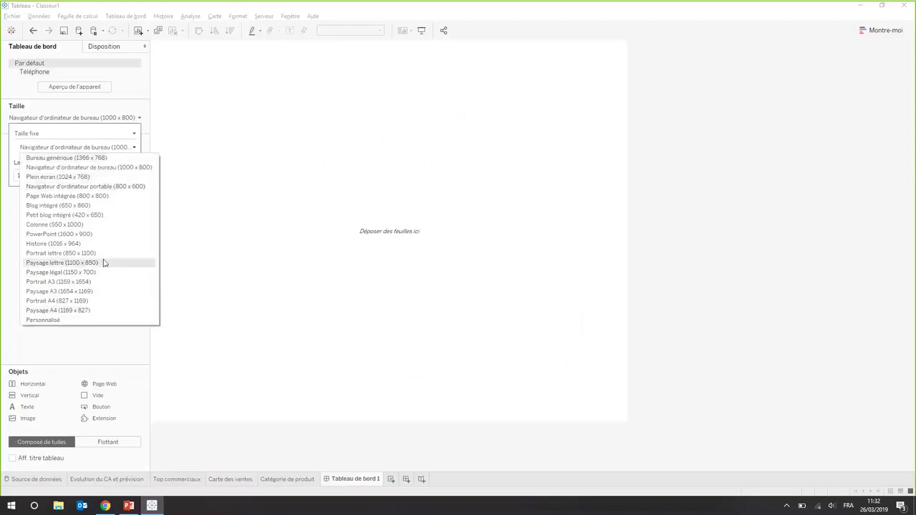
{"action": "left_click", "coordinate": [88, 147]}
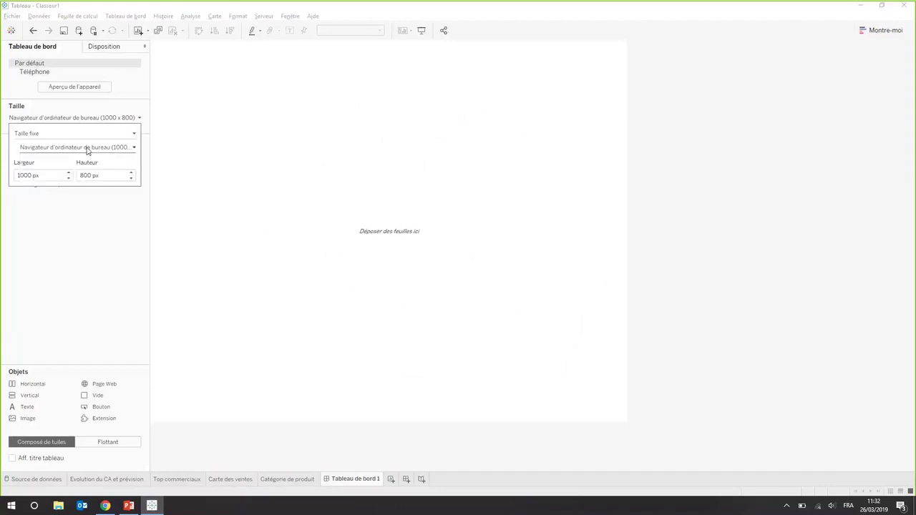
{"action": "left_click", "coordinate": [68, 174]}
{"action": "left_click", "coordinate": [69, 174]}
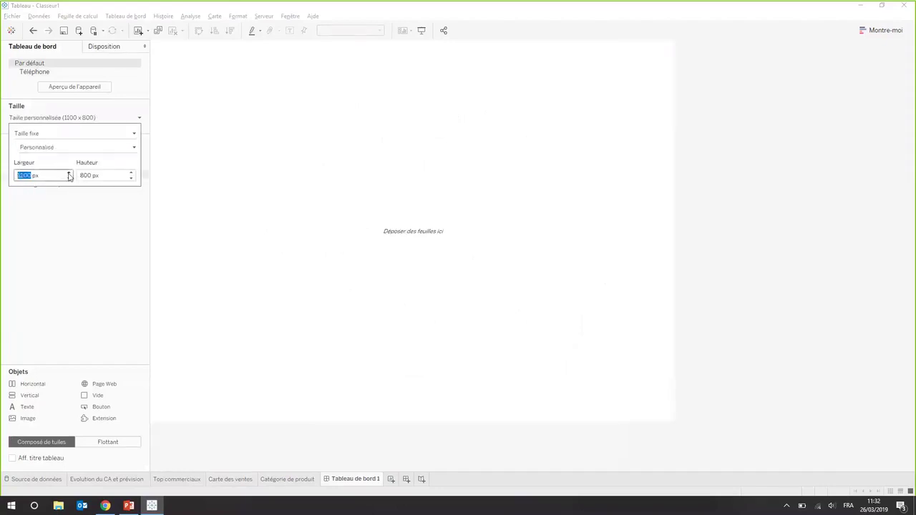
{"action": "left_click", "coordinate": [131, 173]}
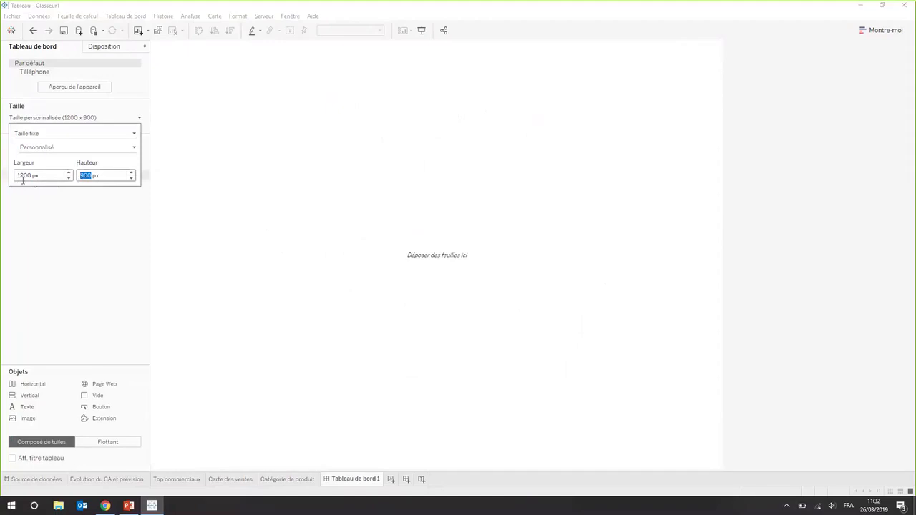
{"action": "left_click", "coordinate": [103, 177]}
{"action": "left_click", "coordinate": [118, 226]}
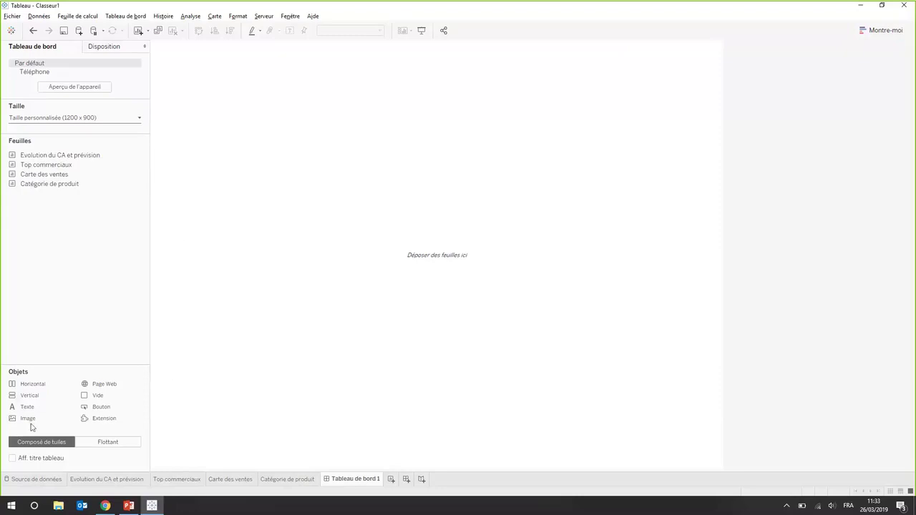
- Insert the image Dashboard_Entier.jpg as the dashboard background and set its outer padding to 0 on all sides
{"action": "left_click_drag", "start_coordinate": [31, 422], "coordinate": [348, 260]}
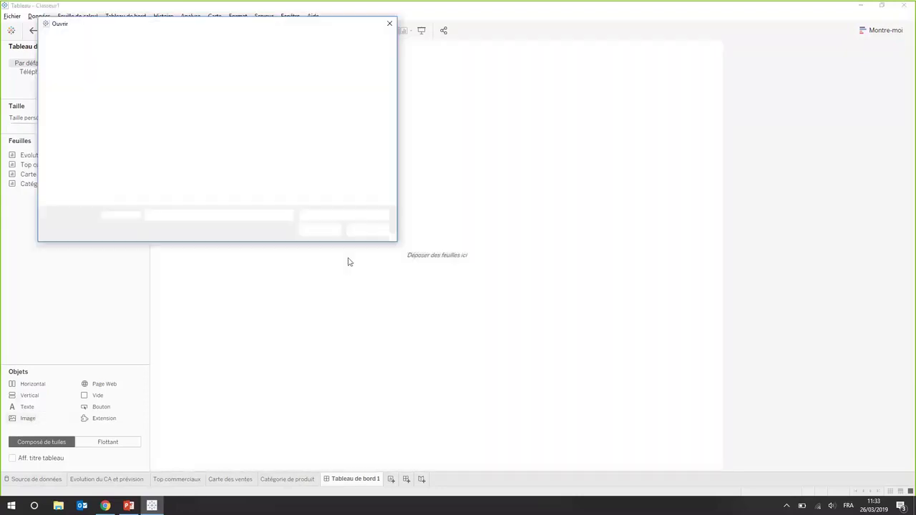
{"action": "double_click", "coordinate": [311, 91]}
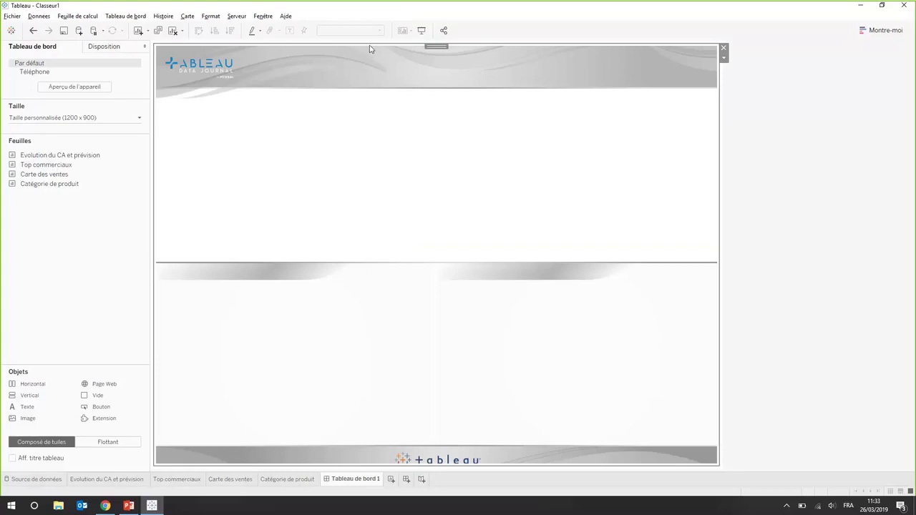
{"action": "left_click", "coordinate": [96, 46]}
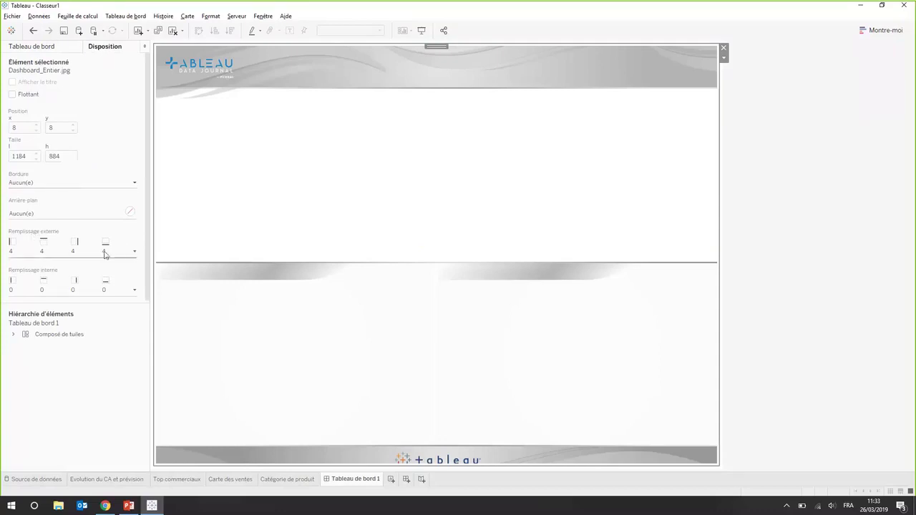
{"action": "left_click", "coordinate": [134, 251]}
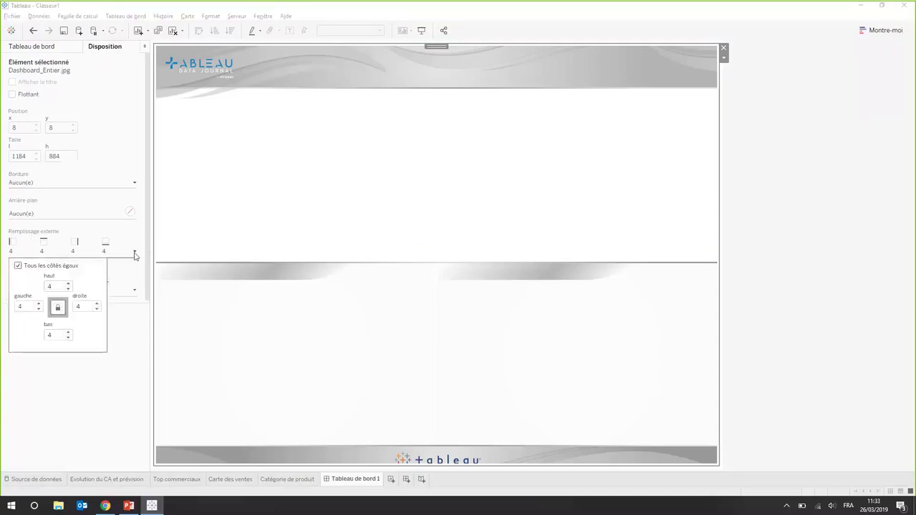
{"action": "left_click", "coordinate": [97, 309]}
{"action": "left_click", "coordinate": [98, 309]}
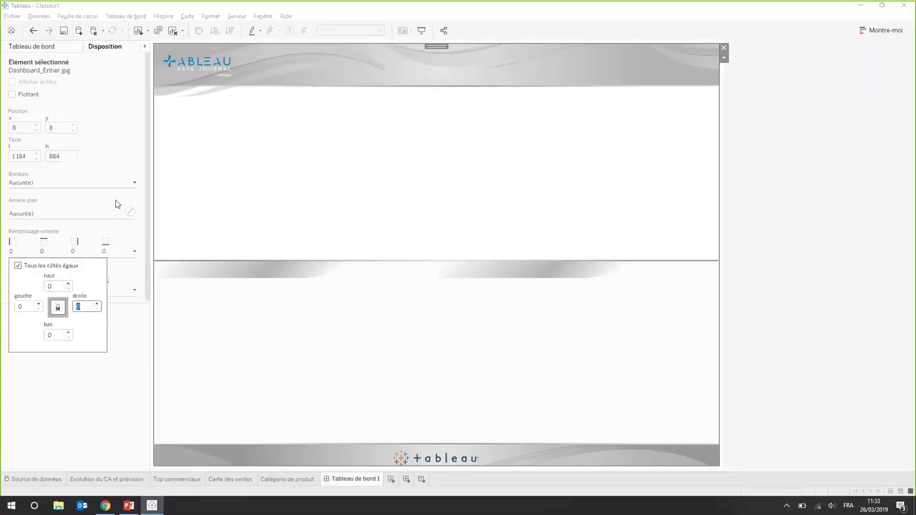
{"action": "left_click", "coordinate": [44, 48]}
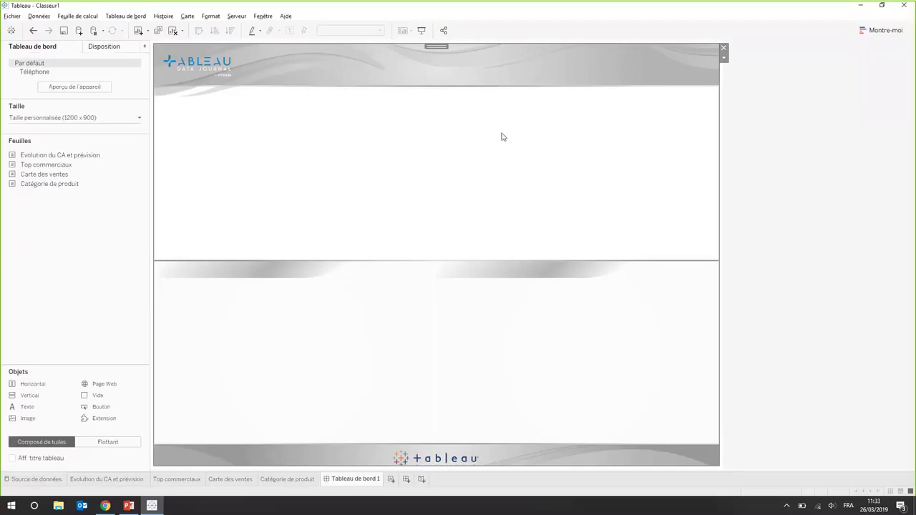
- Fit the background image to its container so the whole picture fills the dashboard
{"action": "right_click", "coordinate": [496, 127]}
{"action": "left_click", "coordinate": [552, 156]}
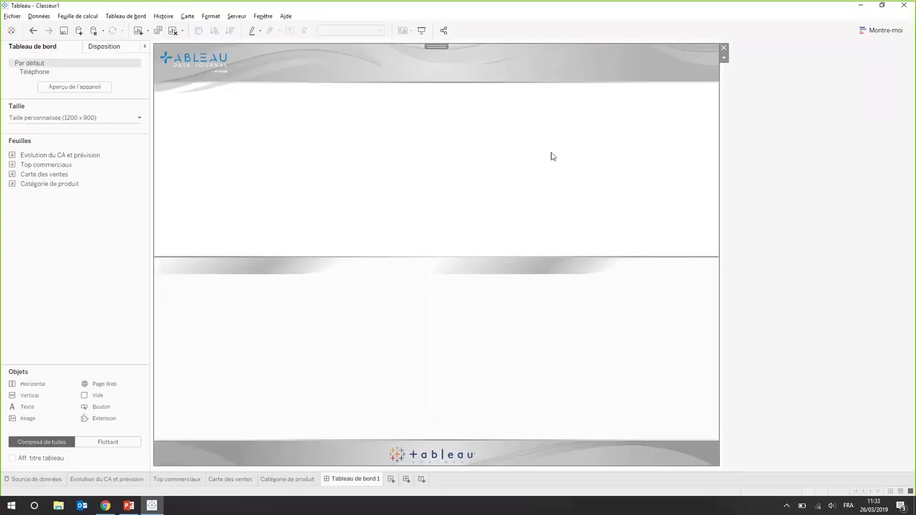
{"action": "left_click", "coordinate": [834, 246]}
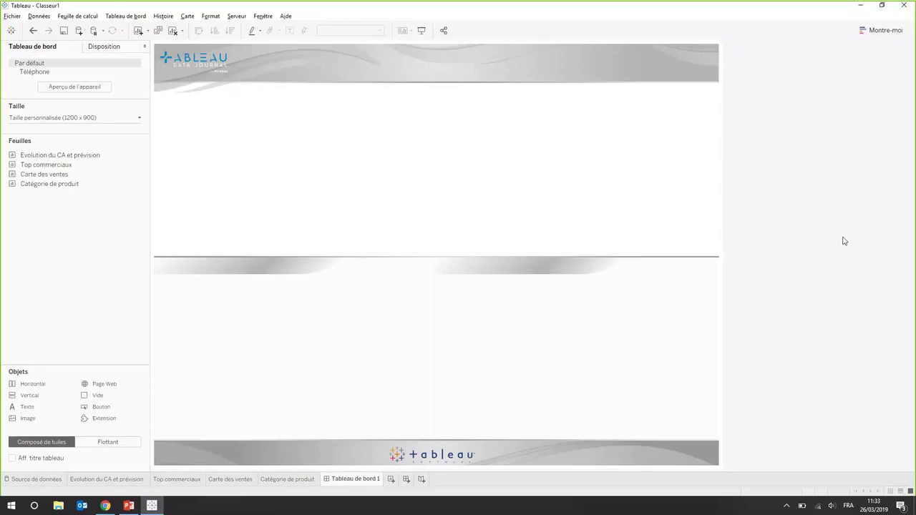
- Place Evolution du CA et prévision as a floating sheet across the dashboard's upper area and move its forecast legend under the sheet title
{"action": "left_click", "coordinate": [107, 444]}
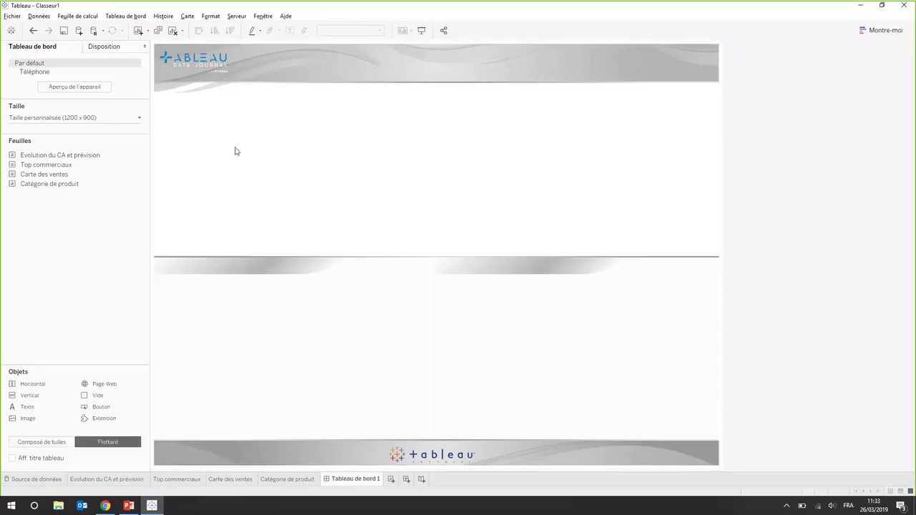
{"action": "left_click_drag", "start_coordinate": [136, 157], "coordinate": [187, 96]}
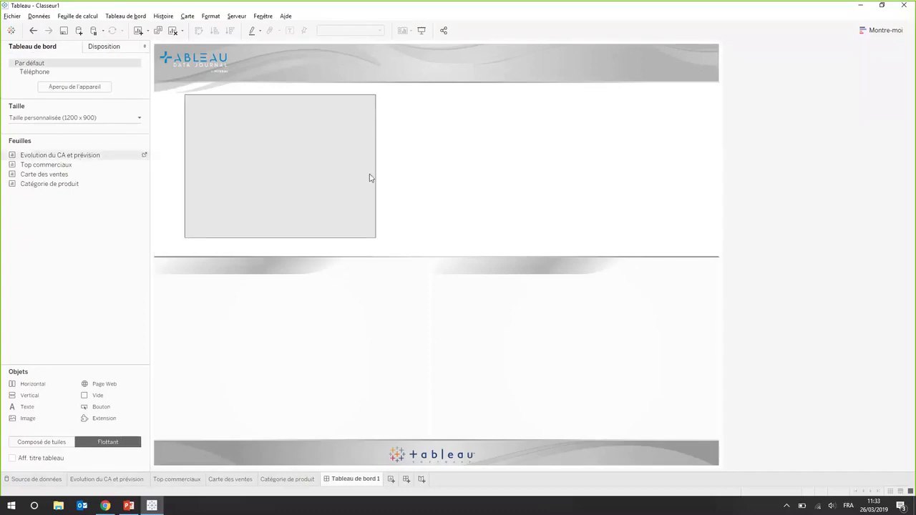
{"action": "left_click_drag", "start_coordinate": [375, 178], "coordinate": [677, 189]}
{"action": "left_click_drag", "start_coordinate": [644, 237], "coordinate": [646, 261]}
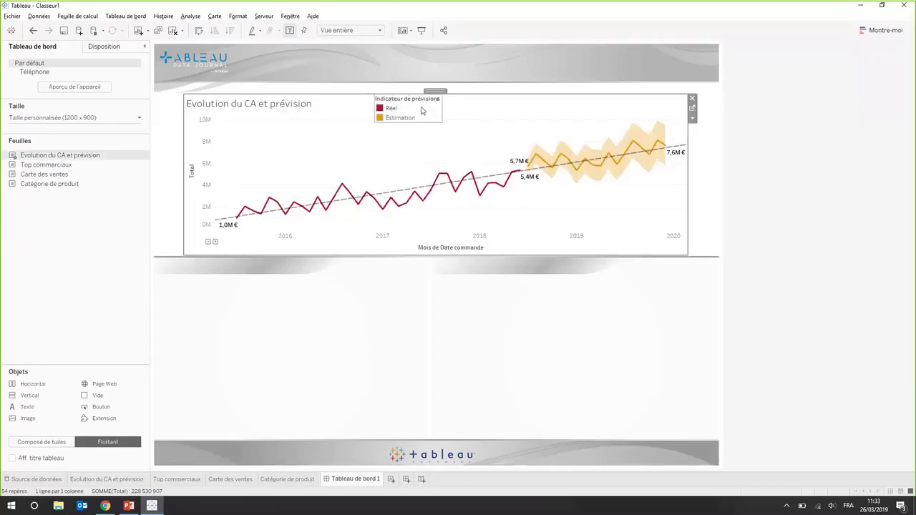
{"action": "left_click", "coordinate": [403, 98]}
{"action": "left_click_drag", "start_coordinate": [403, 97], "coordinate": [256, 121]}
- Place Top commerciaux as a floating sheet filling the lower-left area and move its Groupe legend to the chart's empty lower-right corner
{"action": "left_click_drag", "start_coordinate": [46, 164], "coordinate": [161, 266]}
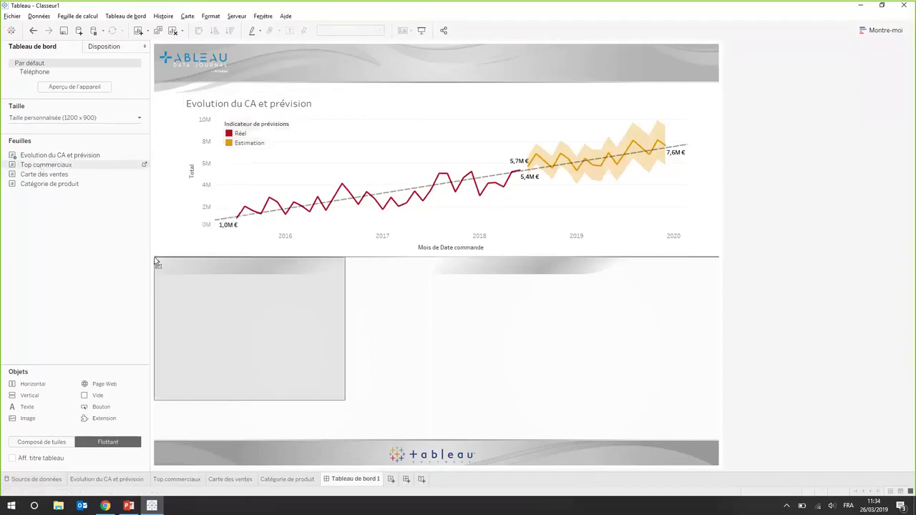
{"action": "left_click_drag", "start_coordinate": [347, 330], "coordinate": [426, 341]}
{"action": "left_click_drag", "start_coordinate": [401, 402], "coordinate": [399, 441]}
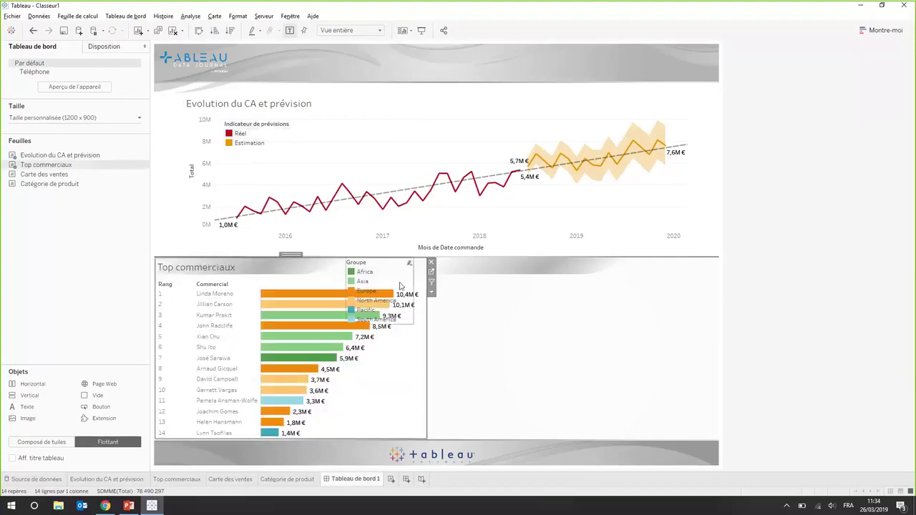
{"action": "left_click_drag", "start_coordinate": [391, 268], "coordinate": [390, 371]}
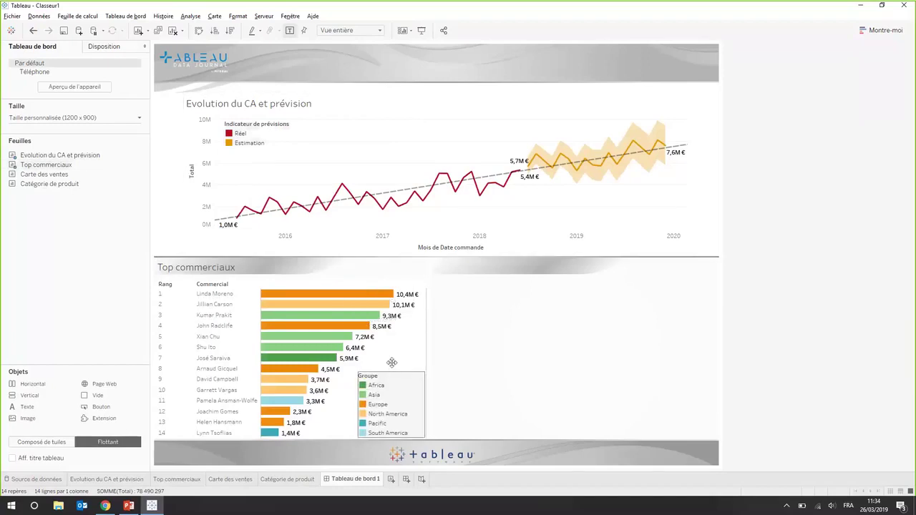
- Set the worksheet shading of Top commerciaux to Aucun(e) so its background is transparent
{"action": "left_click", "coordinate": [398, 353]}
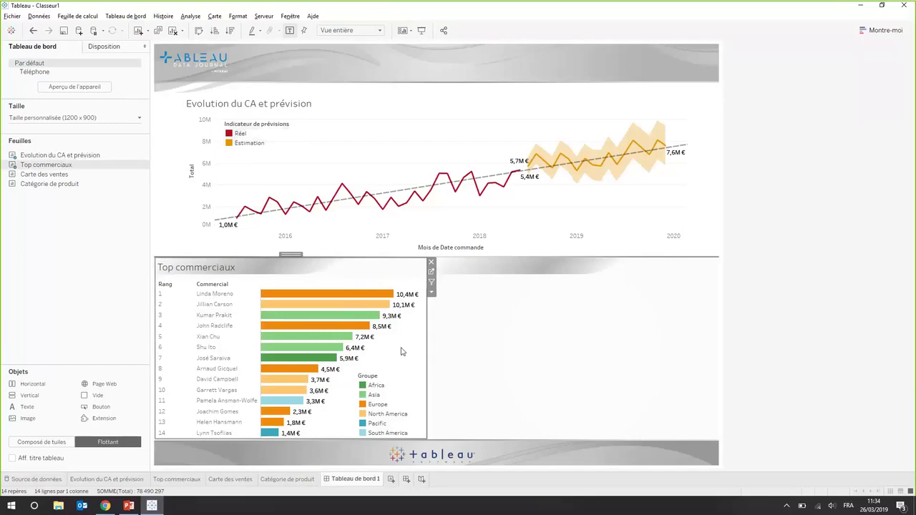
{"action": "mouse_move", "coordinate": [69, 178]}
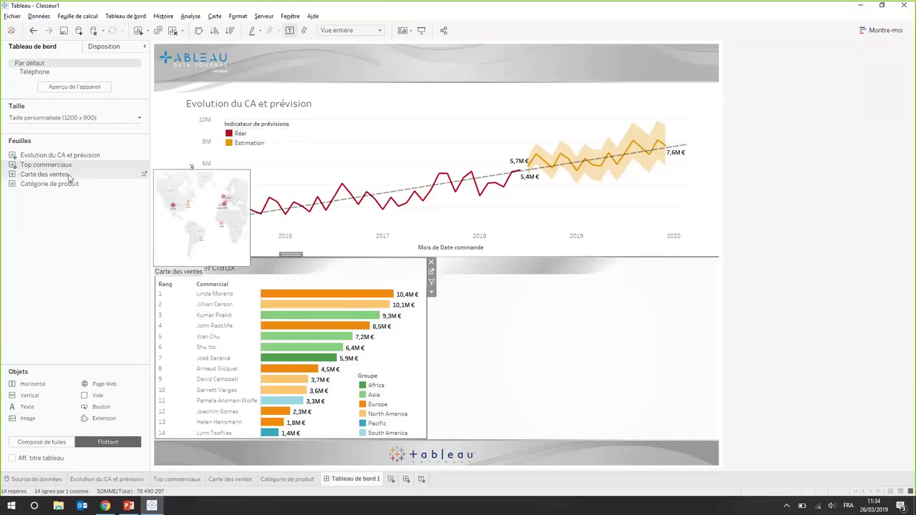
{"action": "right_click", "coordinate": [401, 350]}
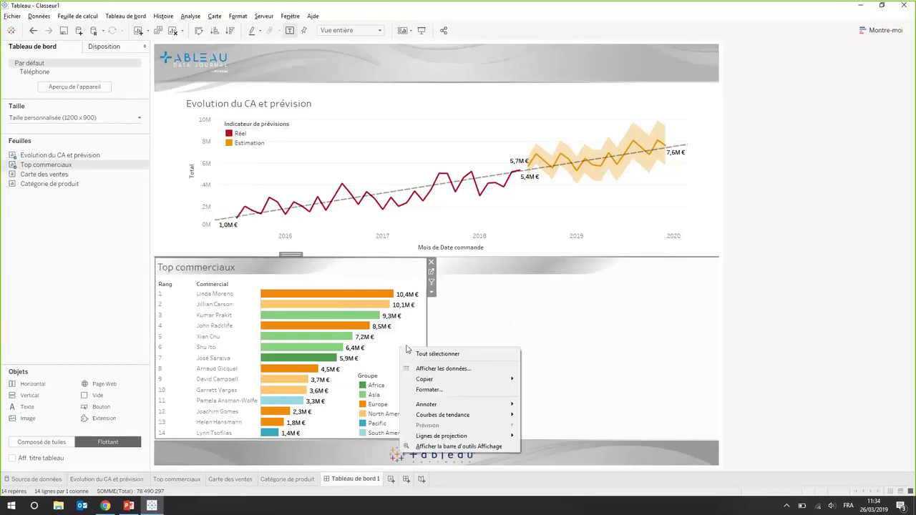
{"action": "left_click", "coordinate": [426, 390]}
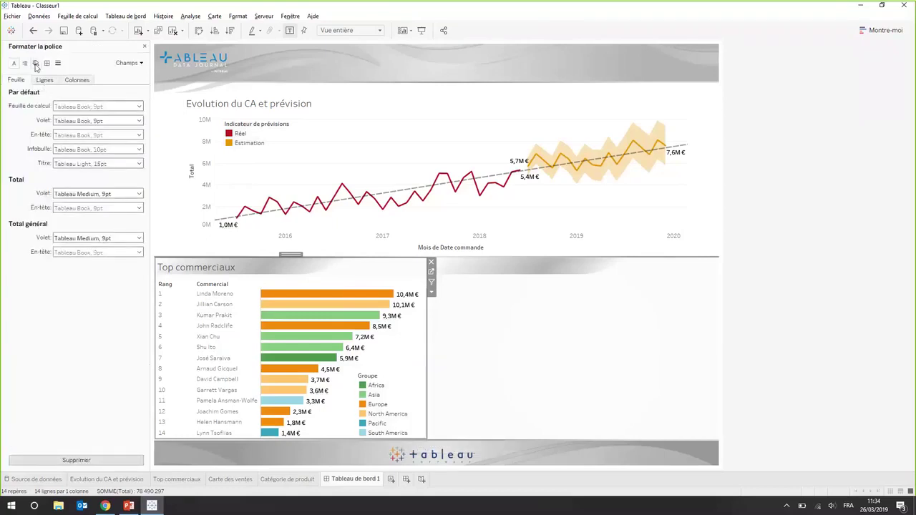
{"action": "left_click", "coordinate": [35, 63]}
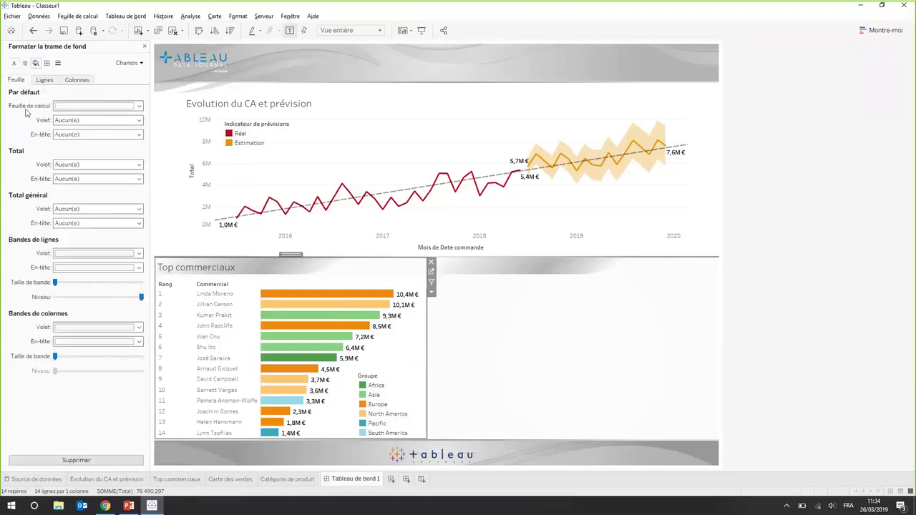
{"action": "left_click", "coordinate": [75, 107]}
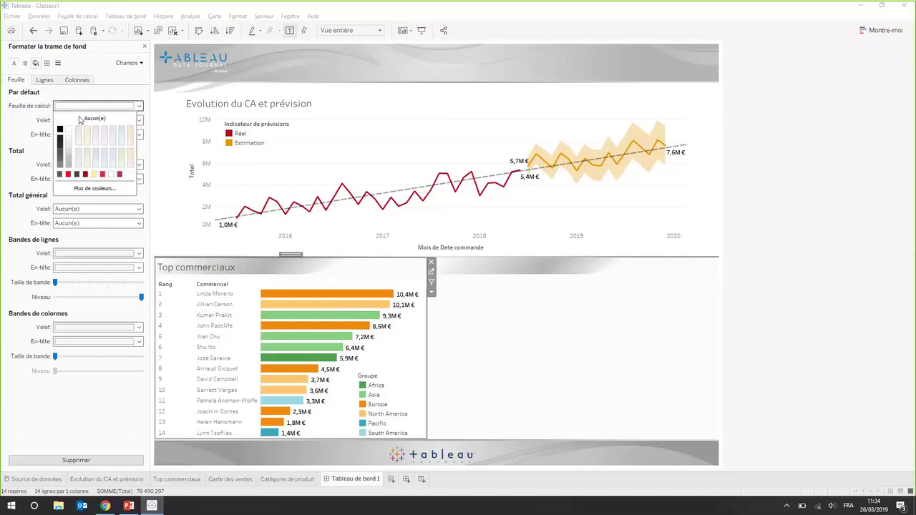
{"action": "left_click", "coordinate": [81, 120]}
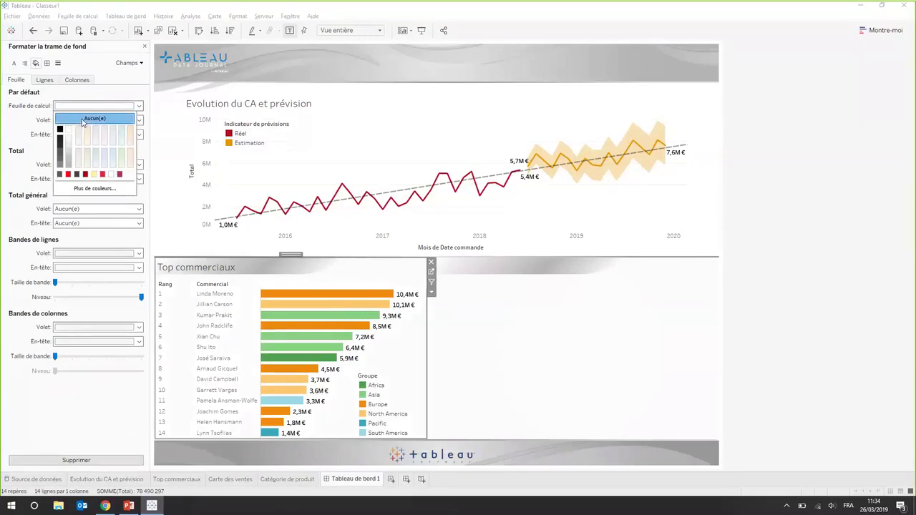
{"action": "left_click", "coordinate": [142, 49]}
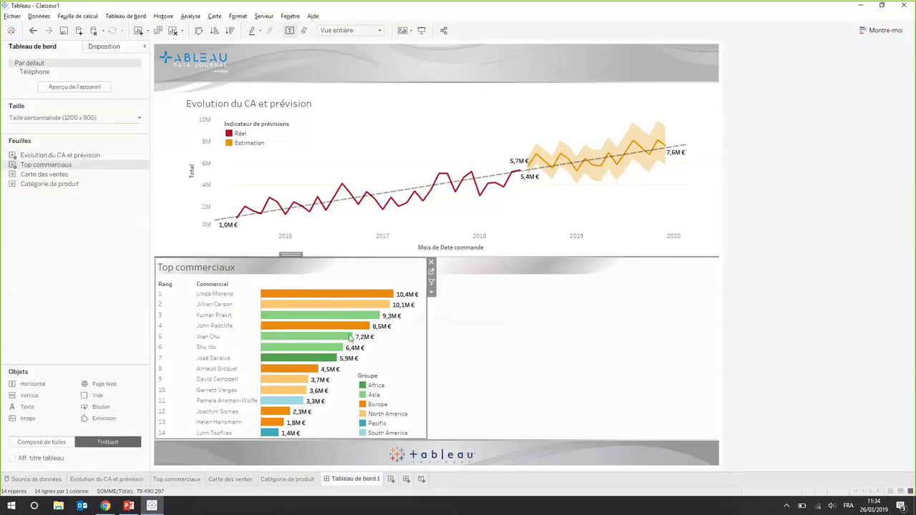
- Place Carte des ventes as a floating sheet filling the lower-right area and remove its color and size Total legends
{"action": "left_click_drag", "start_coordinate": [43, 173], "coordinate": [438, 265]}
{"action": "left_click_drag", "start_coordinate": [635, 343], "coordinate": [702, 371]}
{"action": "left_click_drag", "start_coordinate": [660, 414], "coordinate": [660, 442]}
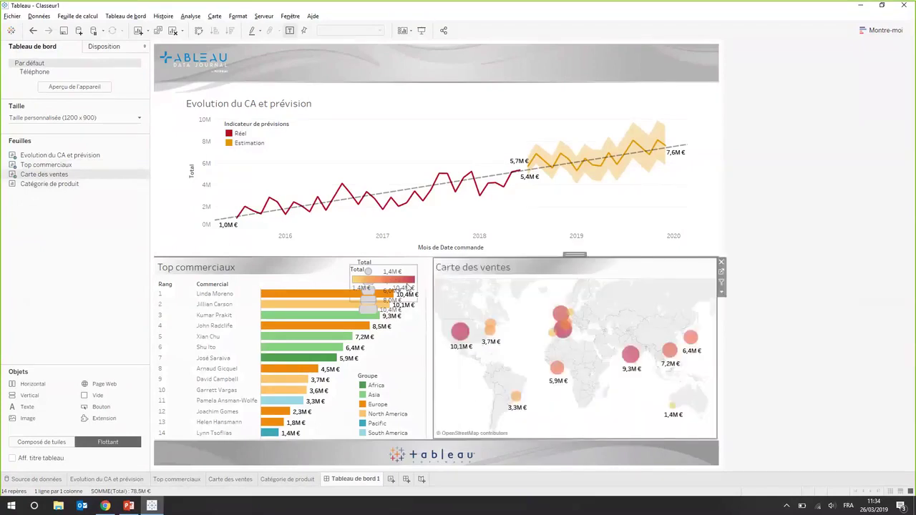
{"action": "left_click", "coordinate": [421, 271]}
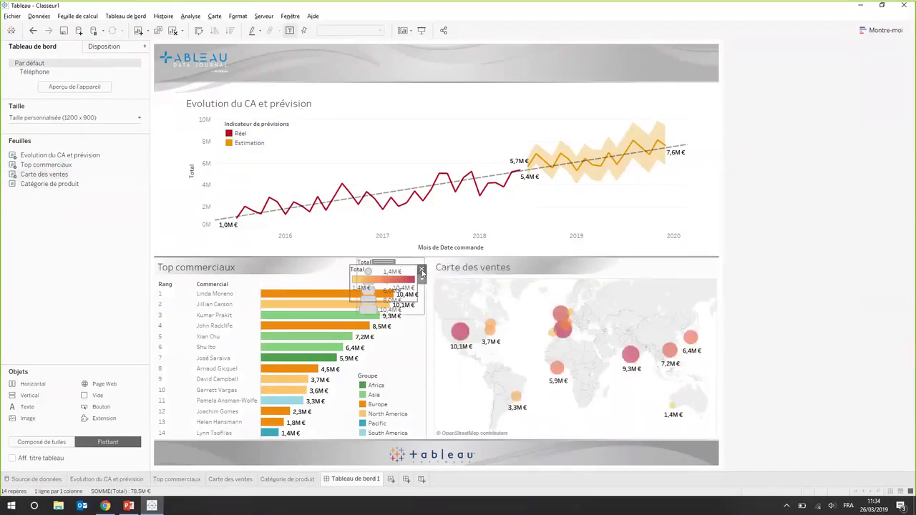
{"action": "left_click_drag", "start_coordinate": [422, 271], "coordinate": [430, 263]}
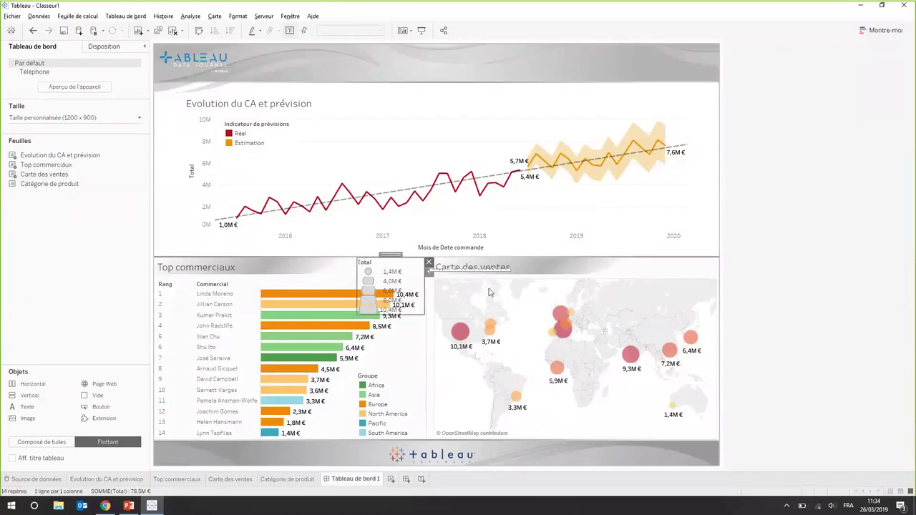
{"action": "left_click", "coordinate": [430, 262]}
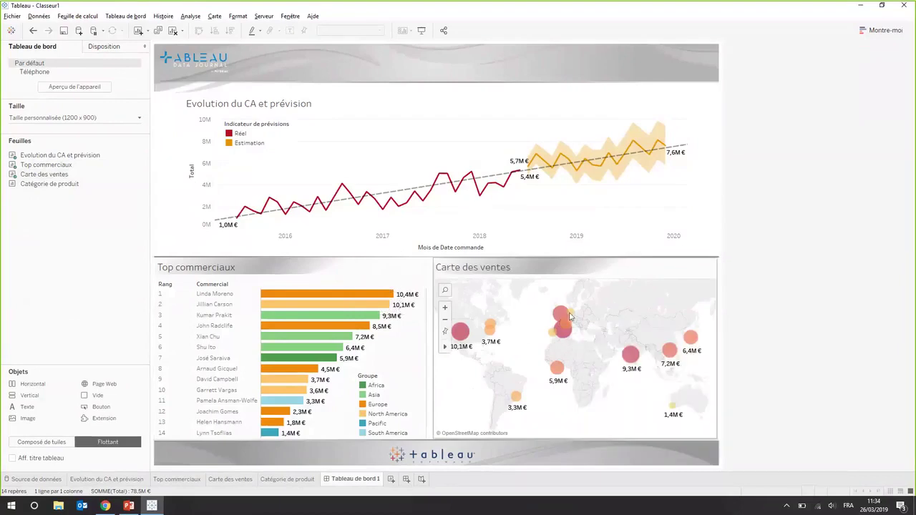
{"action": "mouse_move", "coordinate": [561, 315]}
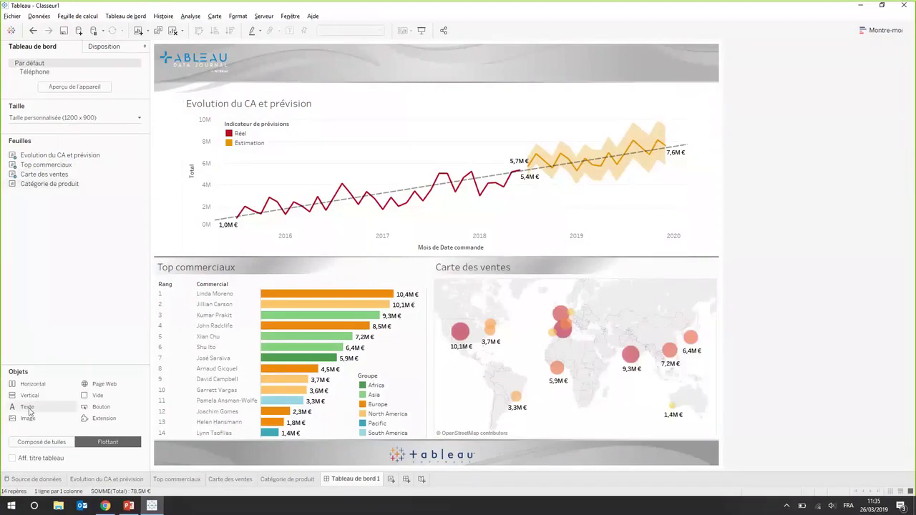
- Add a floating text object to the header banner reading "Analyse et pilotage de l'activité commerciale" in Impact, size 30
{"action": "left_click_drag", "start_coordinate": [28, 412], "coordinate": [327, 86]}
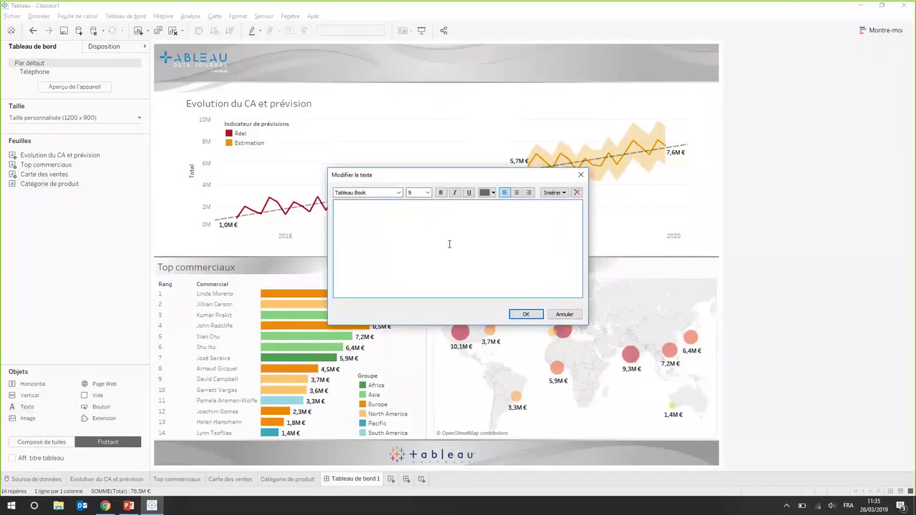
{"action": "type", "text": "Analyse et d"}
{"action": "type", "text": "ilotage de l'activité commerciale"}
{"action": "left_click_drag", "start_coordinate": [485, 229], "coordinate": [336, 202]}
{"action": "left_click", "coordinate": [374, 194]}
{"action": "type", "text": "Impact"}
{"action": "key", "text": "Return"}
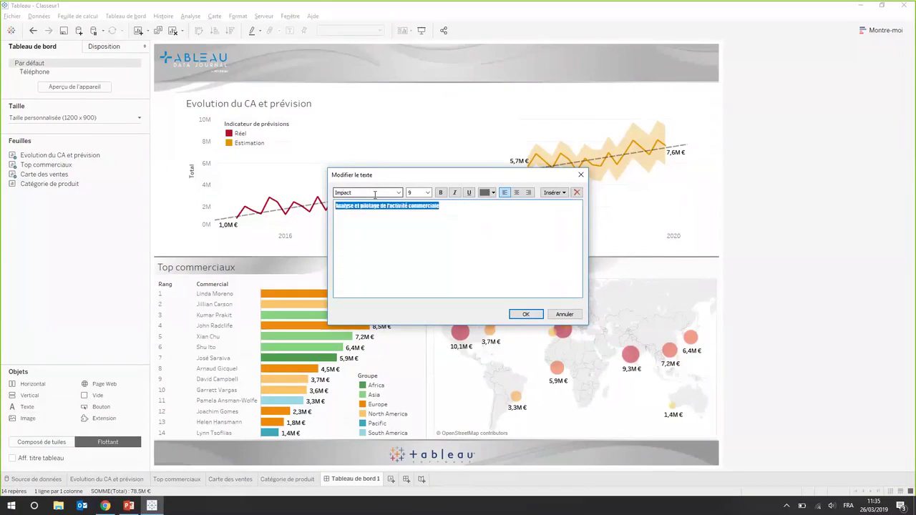
{"action": "left_click", "coordinate": [422, 194]}
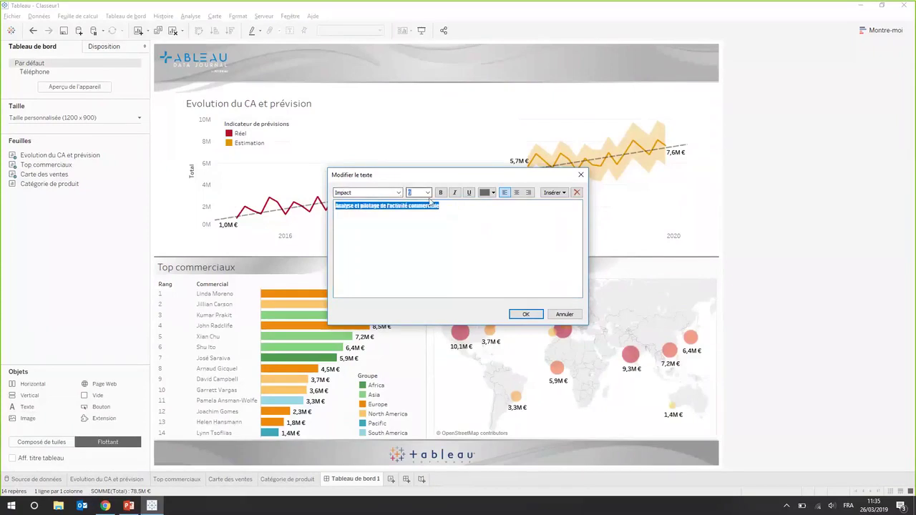
{"action": "type", "text": "24"}
{"action": "key", "text": "Return"}
- Move the title text object beside the banner logo and resize it so the title fits on one line
{"action": "left_click_drag", "start_coordinate": [363, 57], "coordinate": [367, 52]}
{"action": "left_click_drag", "start_coordinate": [457, 75], "coordinate": [656, 76]}
{"action": "mouse_move", "coordinate": [528, 93]}
{"action": "left_mouse_down"}
{"action": "mouse_move", "coordinate": [513, 96]}
{"action": "mouse_move", "coordinate": [513, 87]}
{"action": "left_mouse_up"}
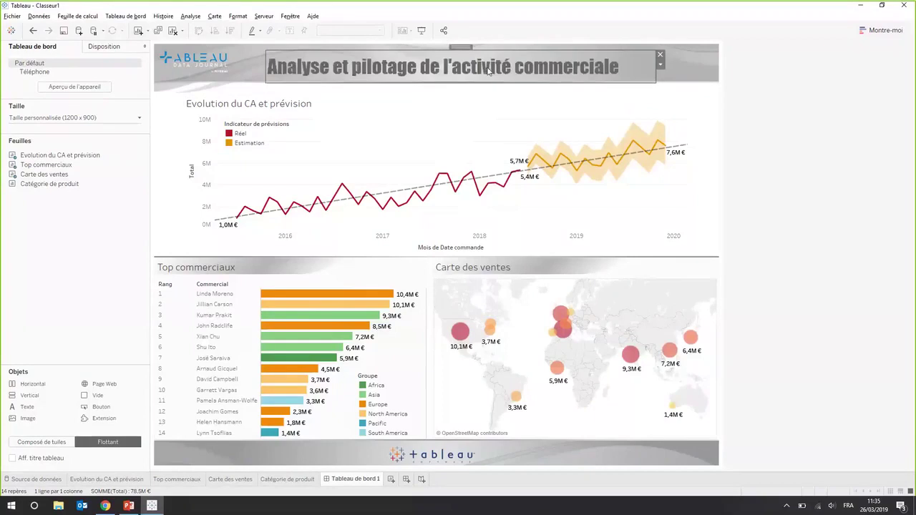
- Darken the whole banner title's text color to near-black
{"action": "double_click", "coordinate": [489, 69]}
{"action": "key", "text": "ctrl+a"}
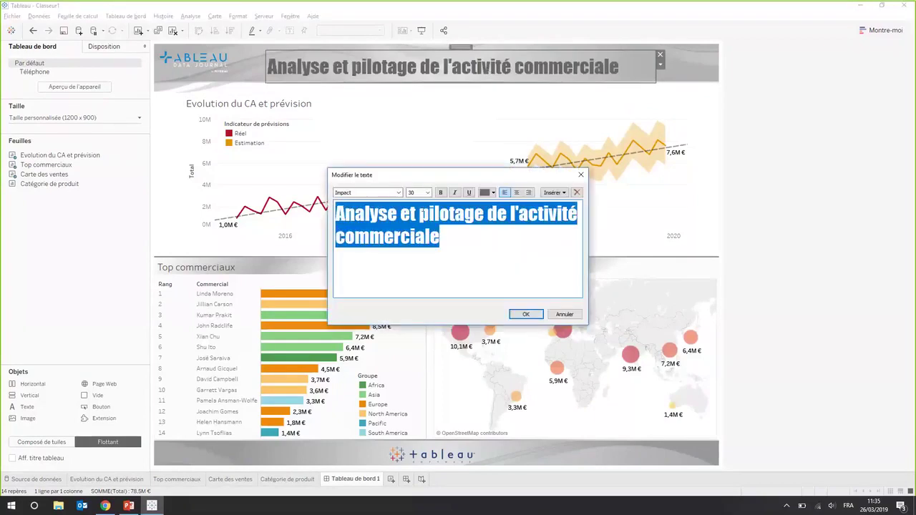
{"action": "left_click", "coordinate": [493, 192]}
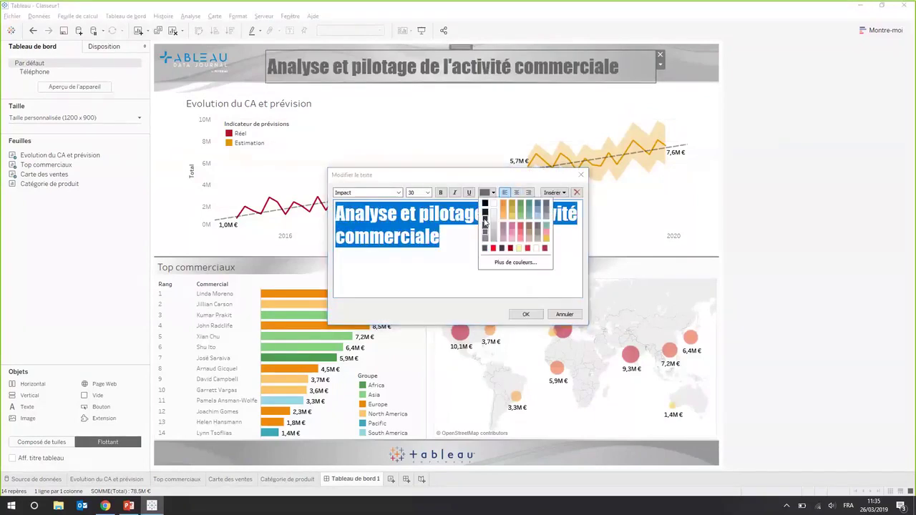
{"action": "left_click", "coordinate": [485, 219]}
{"action": "left_click", "coordinate": [526, 314]}
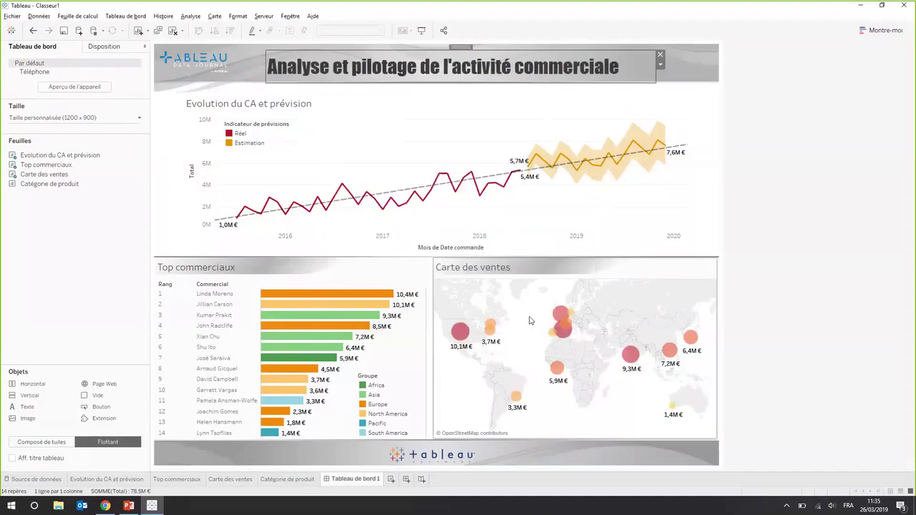
- Set the font of the Evolution du CA et prévision sheet title to Impact
{"action": "left_click", "coordinate": [286, 109]}
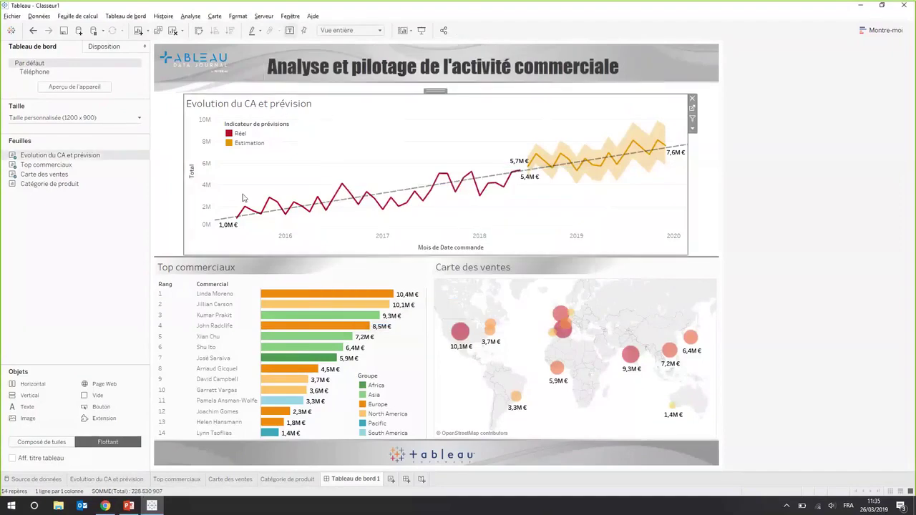
{"action": "double_click", "coordinate": [272, 106]}
{"action": "key", "text": "ctrl+a"}
{"action": "left_click", "coordinate": [315, 214]}
{"action": "type", "text": "Impact"}
{"action": "key", "text": "Return"}
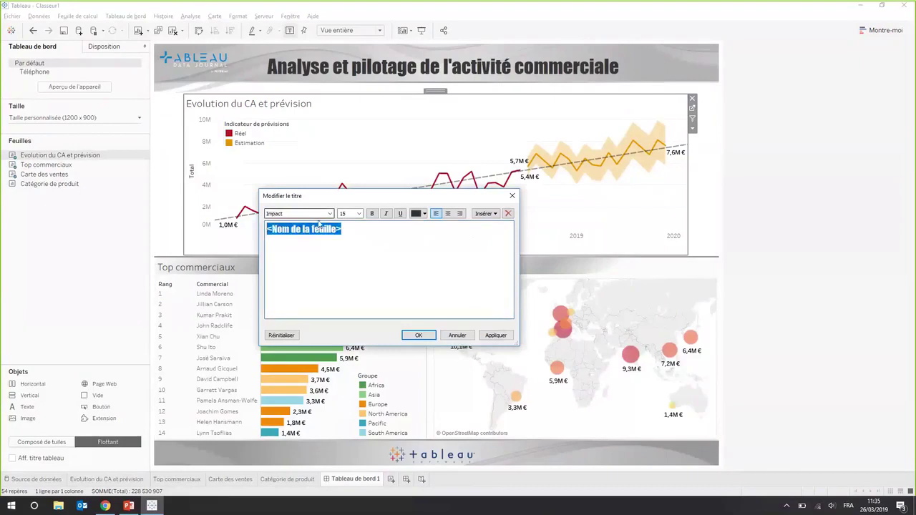
{"action": "left_click", "coordinate": [422, 336]}
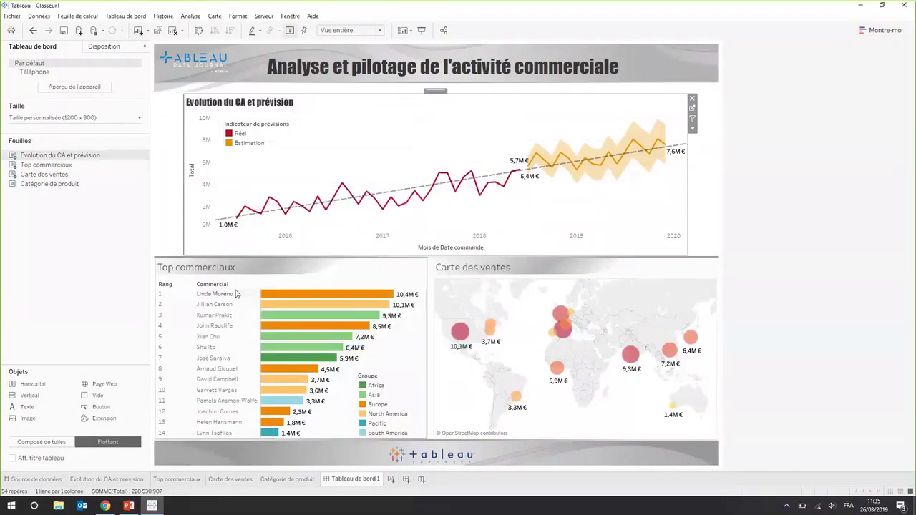
- Set the font of the Top commerciaux sheet title to Impact
{"action": "left_click", "coordinate": [219, 273]}
{"action": "double_click", "coordinate": [219, 274]}
{"action": "key", "text": "ctrl+a"}
{"action": "left_click", "coordinate": [290, 213]}
{"action": "type", "text": "I"}
{"action": "key", "text": "Delete"}
{"action": "type", "text": "m"}
{"action": "key", "text": "Return"}
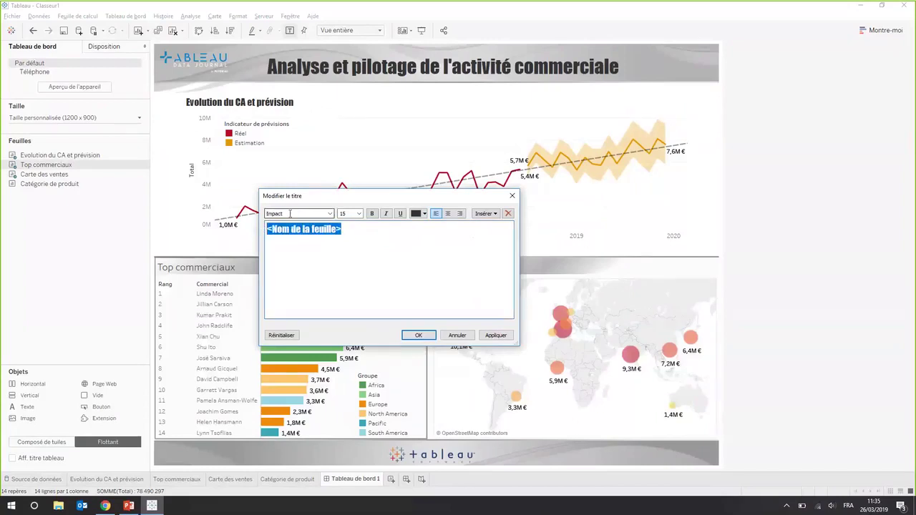
{"action": "left_click", "coordinate": [419, 336]}
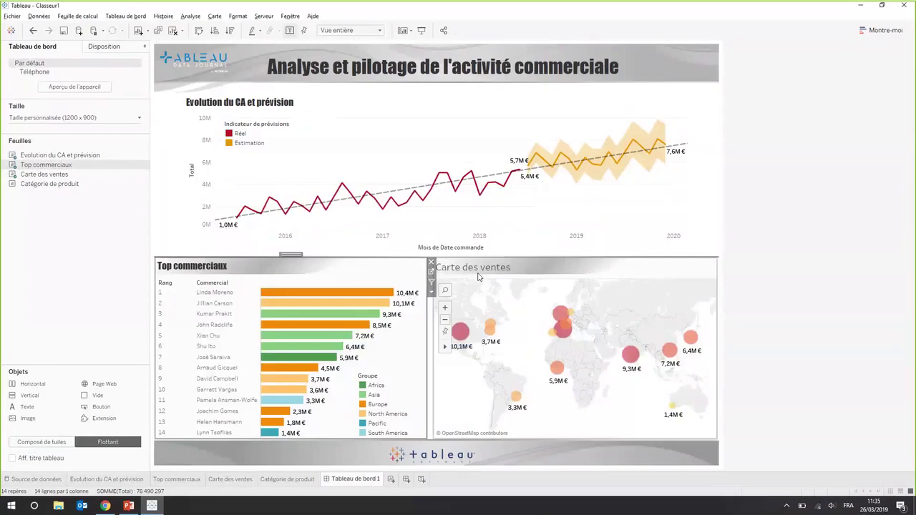
- Set the font of the Carte des ventes sheet title to Impact and deselect the sheet
{"action": "double_click", "coordinate": [440, 266]}
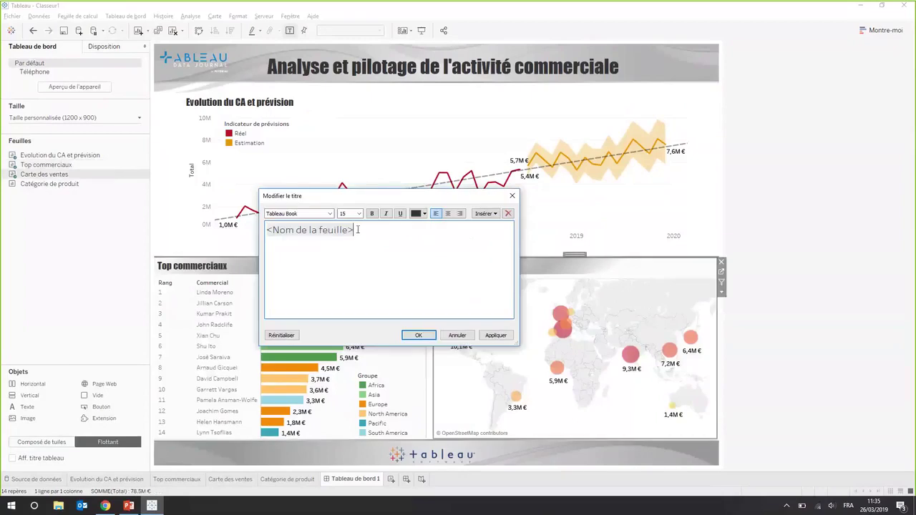
{"action": "left_click_drag", "start_coordinate": [357, 230], "coordinate": [303, 223]}
{"action": "left_click", "coordinate": [300, 214]}
{"action": "type", "text": "Impact"}
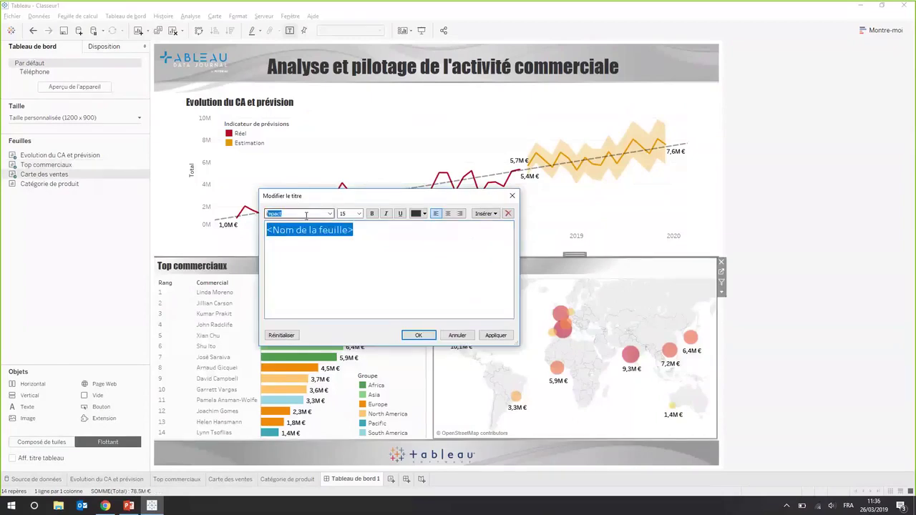
{"action": "key", "text": "Return"}
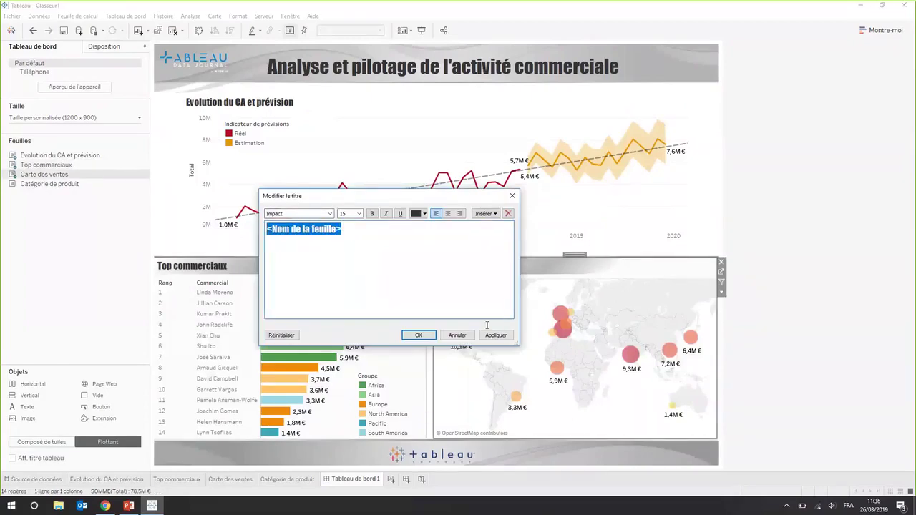
{"action": "left_click", "coordinate": [425, 336]}
{"action": "left_click", "coordinate": [774, 303]}
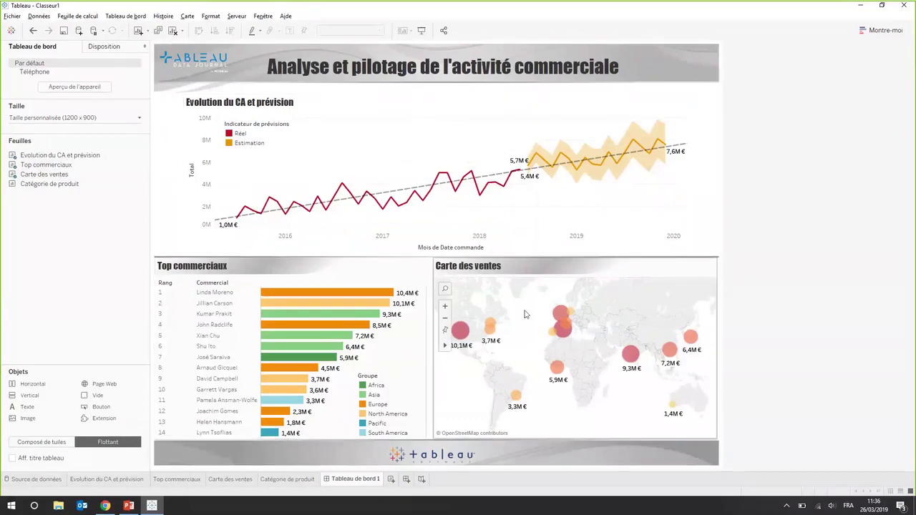
- Use the Top commerciaux sheet as a filter for the dashboard
{"action": "left_click", "coordinate": [383, 277]}
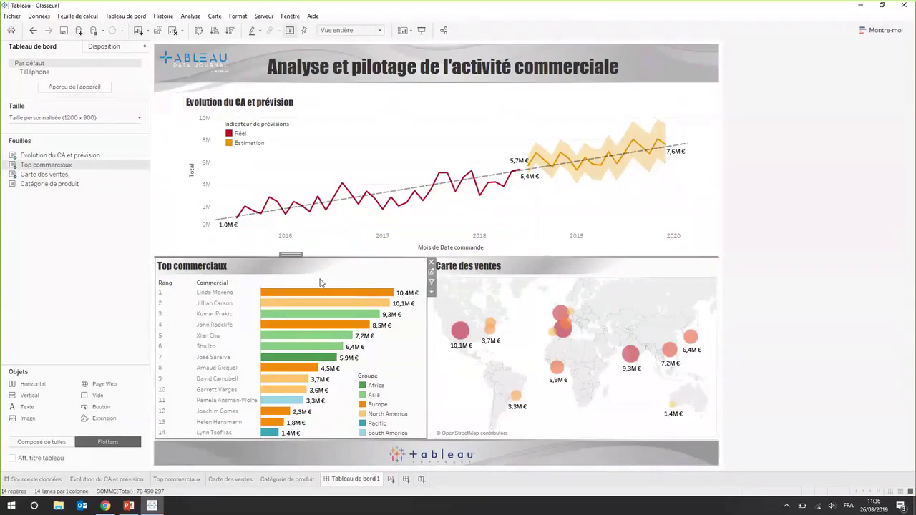
{"action": "left_click", "coordinate": [431, 284]}
{"action": "mouse_move", "coordinate": [437, 308]}
- Examine the forecast and map for the salespeople ranked 1, 6 and 5 in Top commerciaux, and clear the selection
{"action": "mouse_move", "coordinate": [379, 295]}
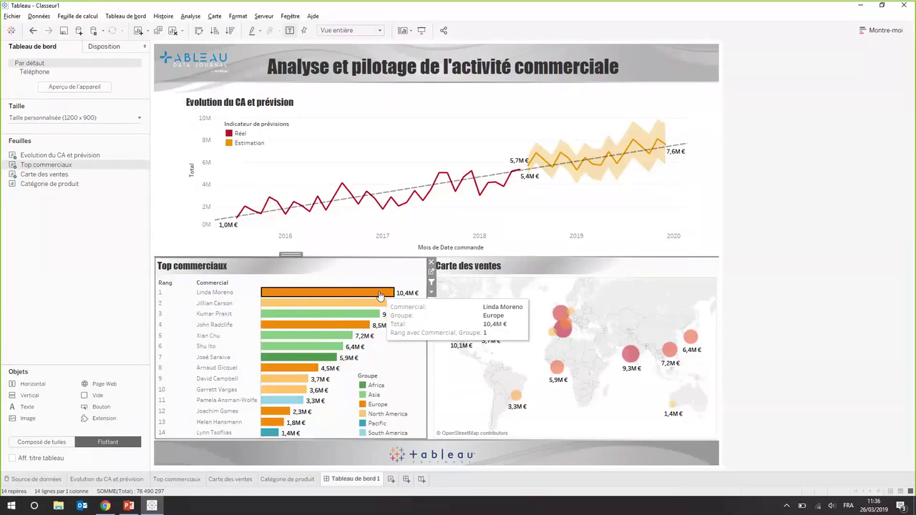
{"action": "left_click", "coordinate": [379, 295]}
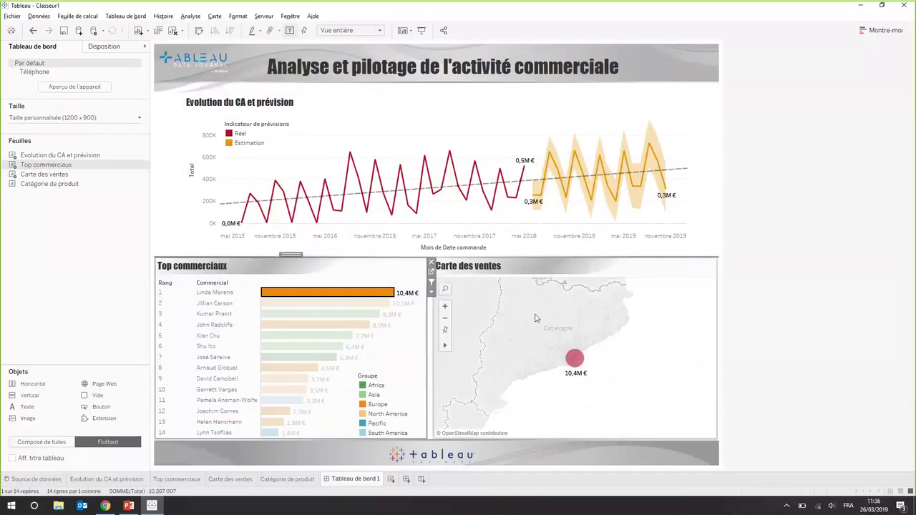
{"action": "mouse_move", "coordinate": [577, 365]}
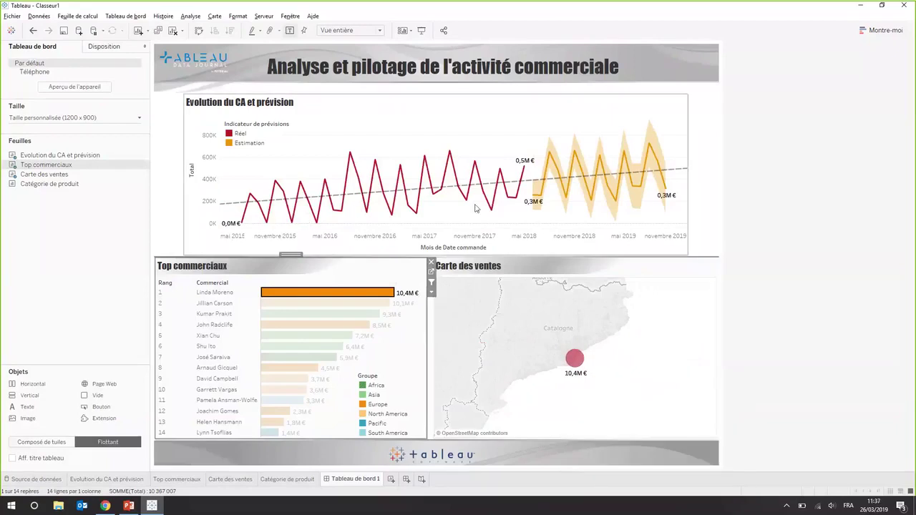
{"action": "mouse_move", "coordinate": [670, 184]}
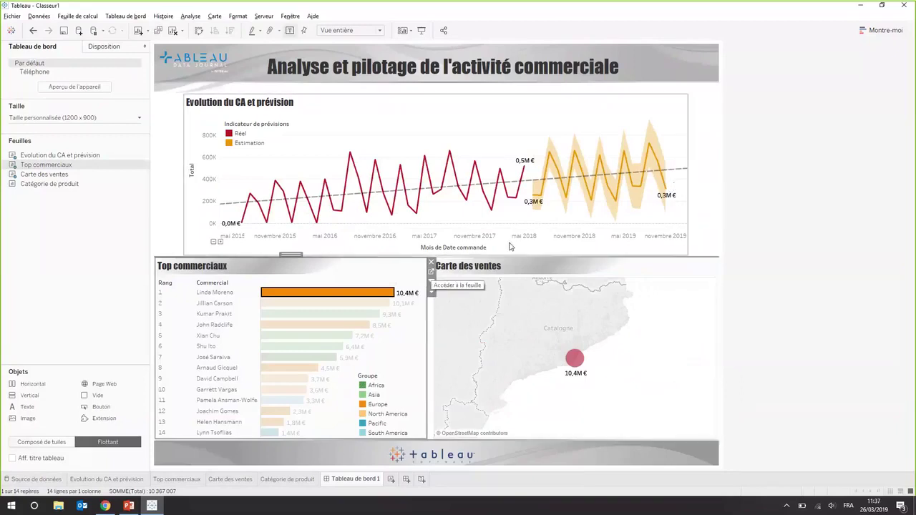
{"action": "mouse_move", "coordinate": [294, 331]}
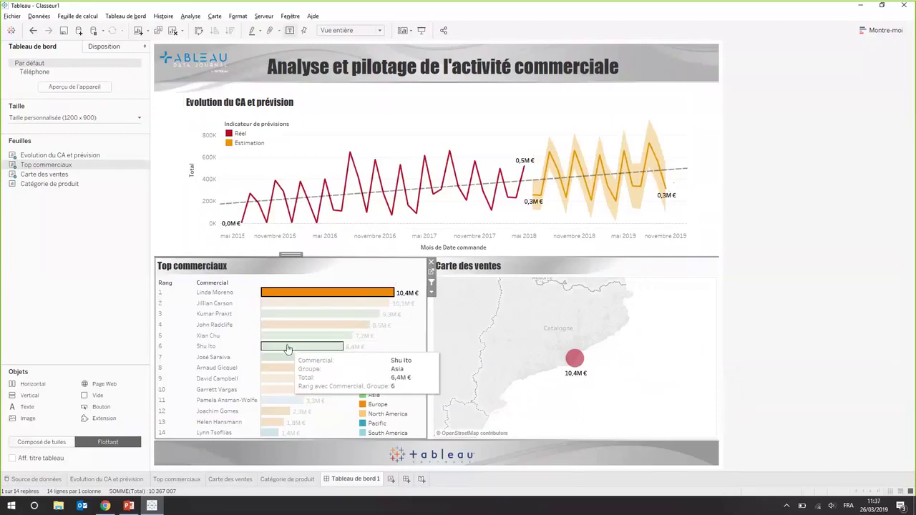
{"action": "mouse_move", "coordinate": [348, 352]}
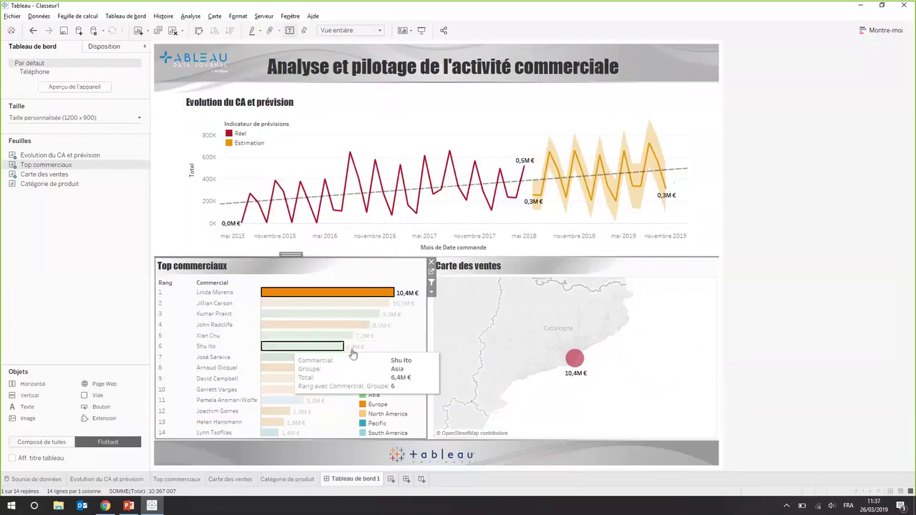
{"action": "left_click", "coordinate": [394, 371]}
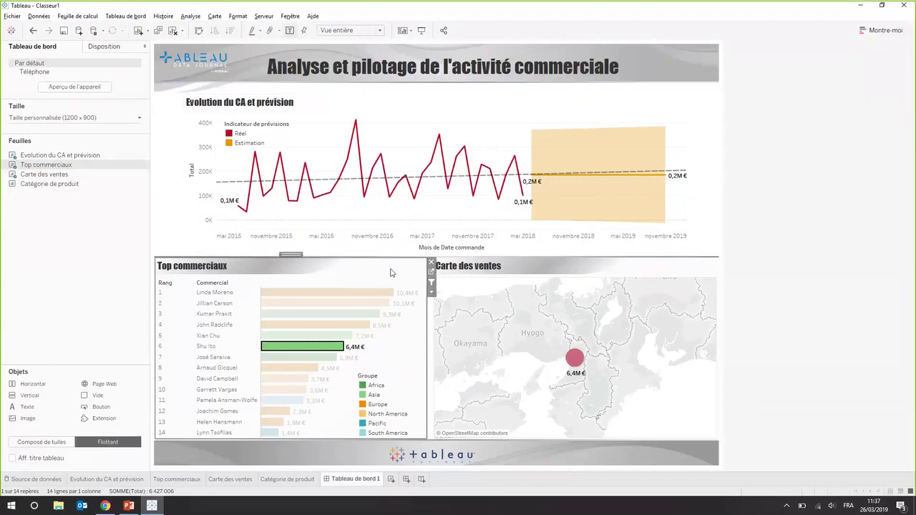
{"action": "left_click", "coordinate": [371, 338]}
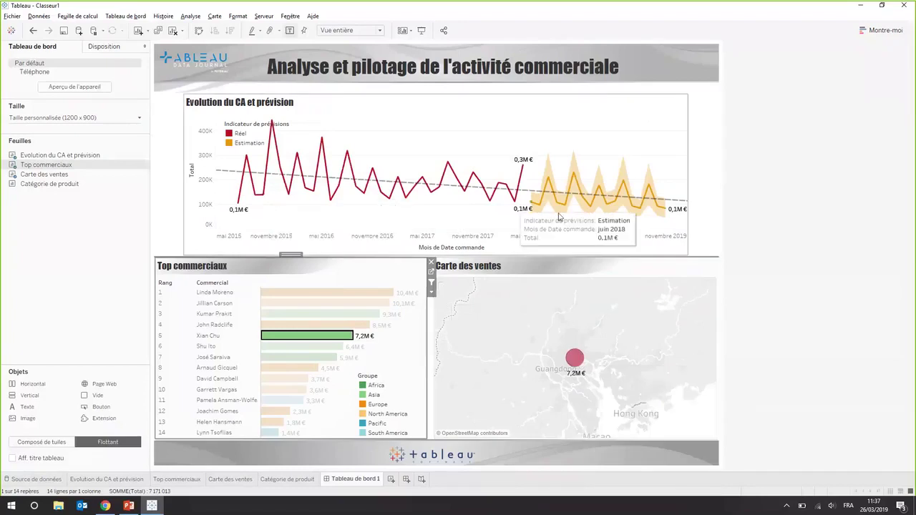
{"action": "mouse_move", "coordinate": [497, 206]}
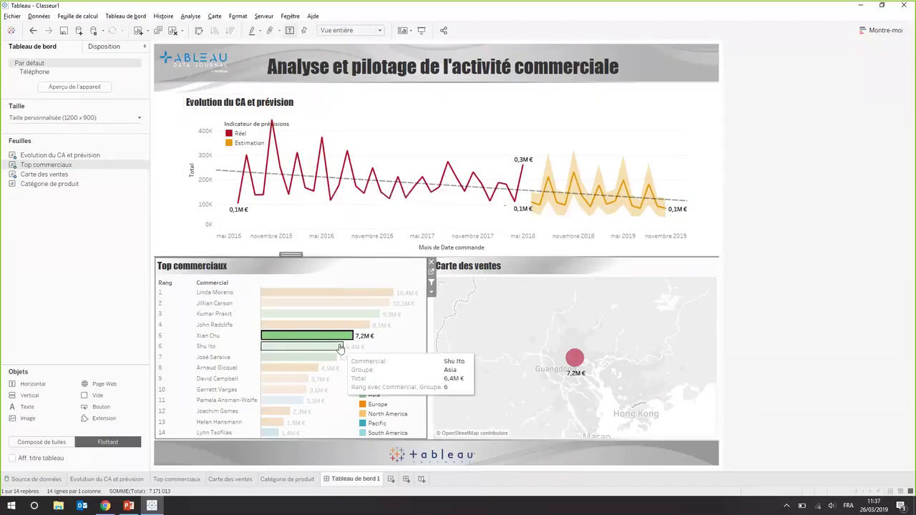
{"action": "left_click", "coordinate": [422, 336]}
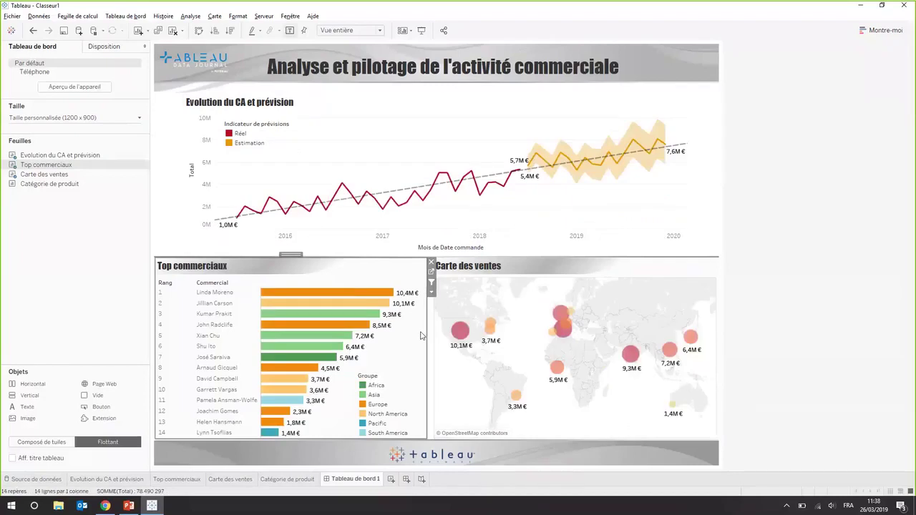
- Use Evolution du CA et prévision as a filter and test it on the Réel points from early 2017 onward
{"action": "left_click", "coordinate": [631, 197]}
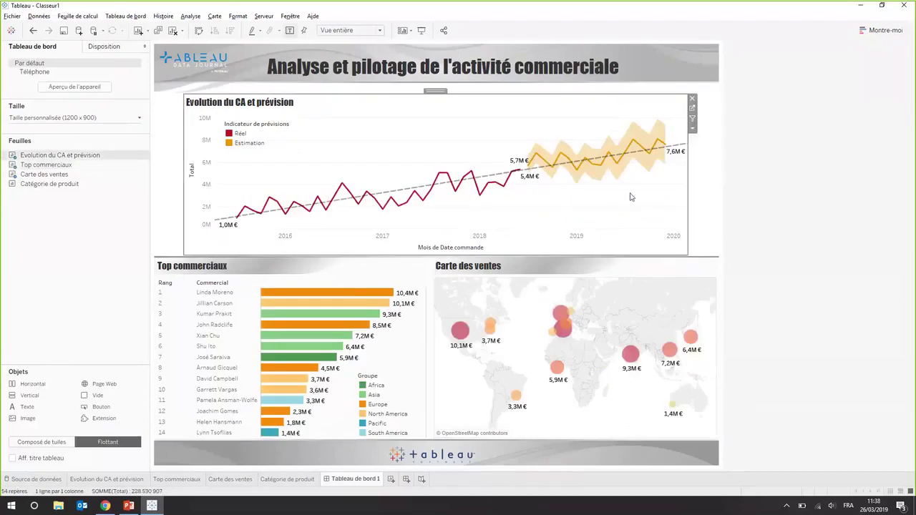
{"action": "mouse_move", "coordinate": [520, 164]}
{"action": "left_click_drag", "start_coordinate": [525, 145], "coordinate": [381, 229]}
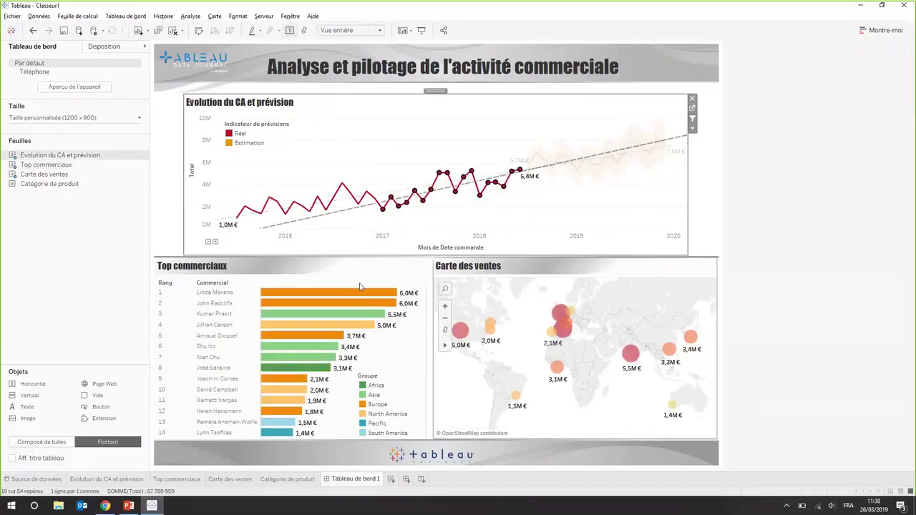
{"action": "mouse_move", "coordinate": [399, 294]}
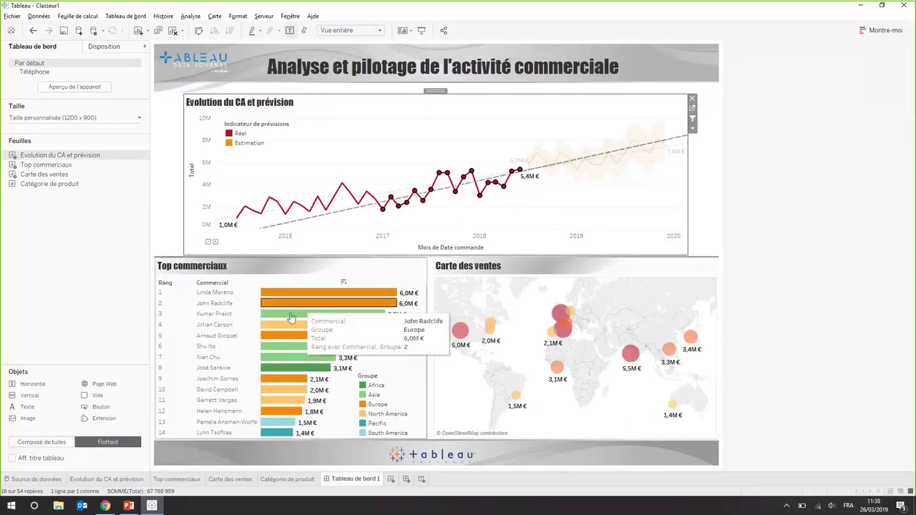
{"action": "mouse_move", "coordinate": [365, 335]}
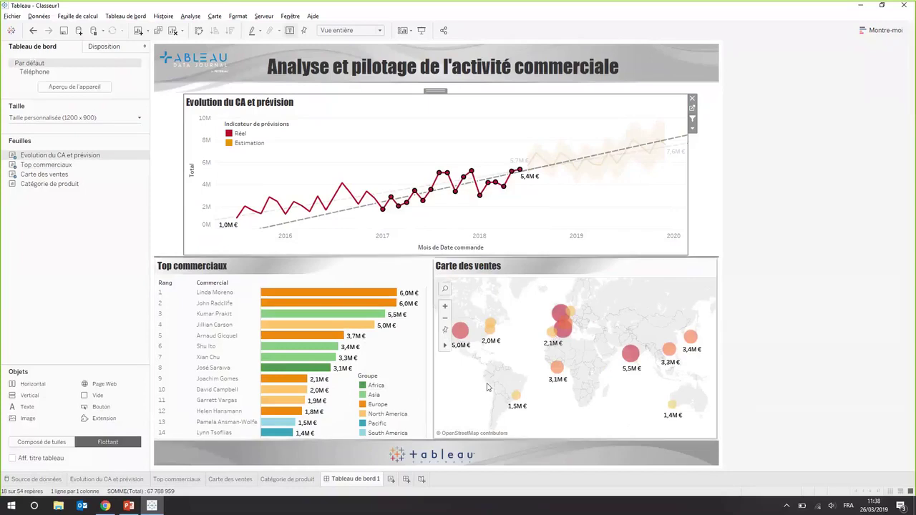
{"action": "left_click", "coordinate": [518, 209]}
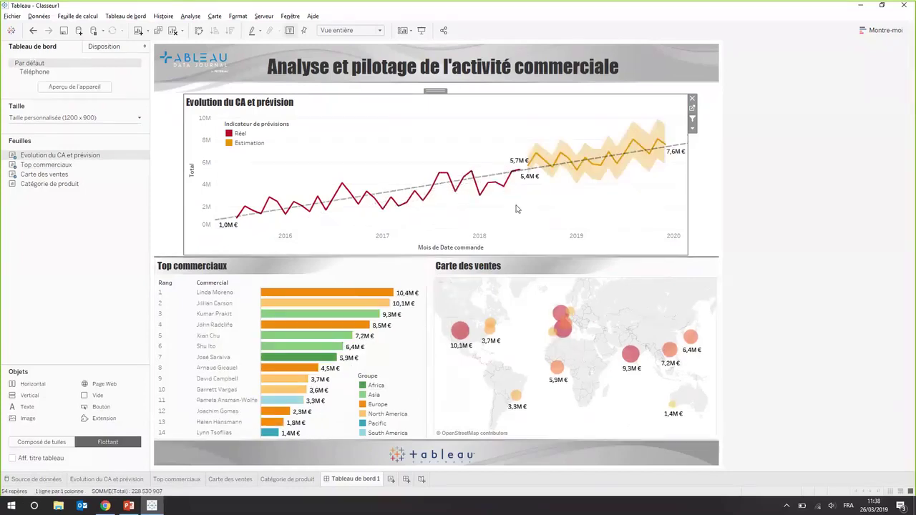
- Use Carte des ventes as a filter and select the sales circles over Europe
{"action": "left_click", "coordinate": [707, 281]}
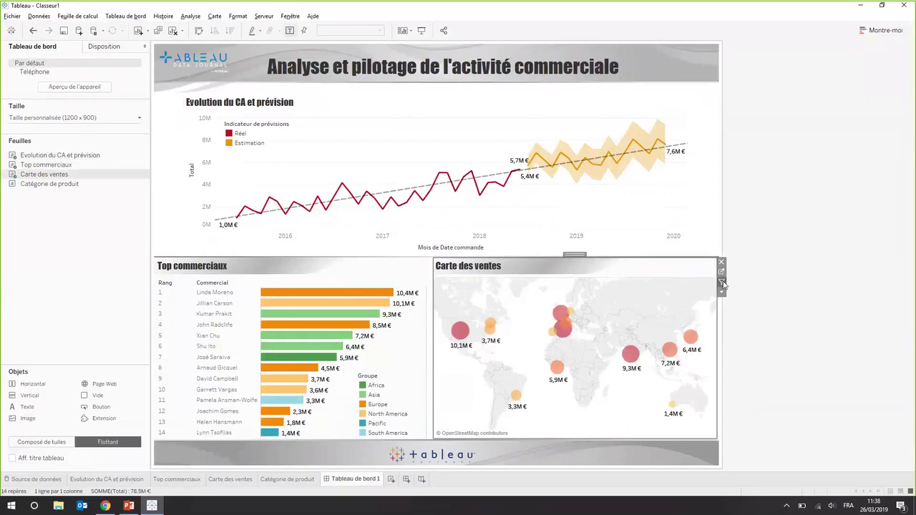
{"action": "left_click_drag", "start_coordinate": [586, 300], "coordinate": [545, 348]}
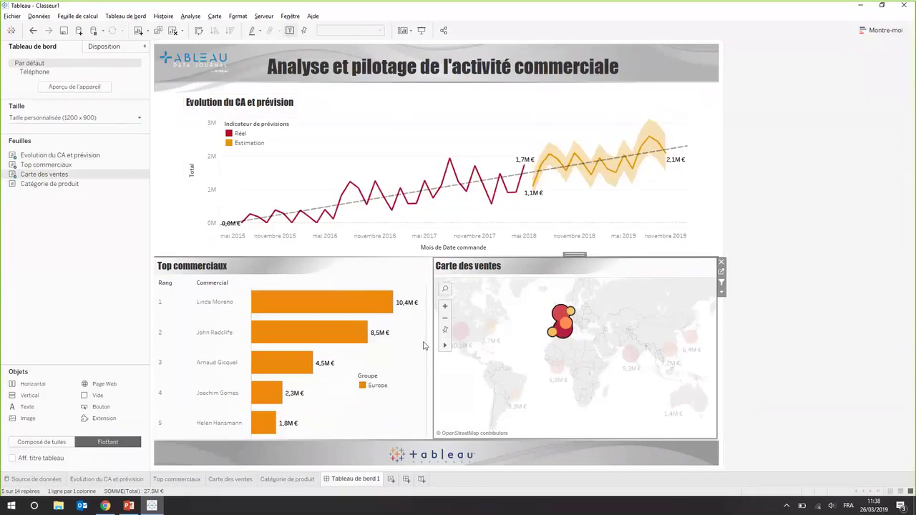
{"action": "mouse_move", "coordinate": [301, 306]}
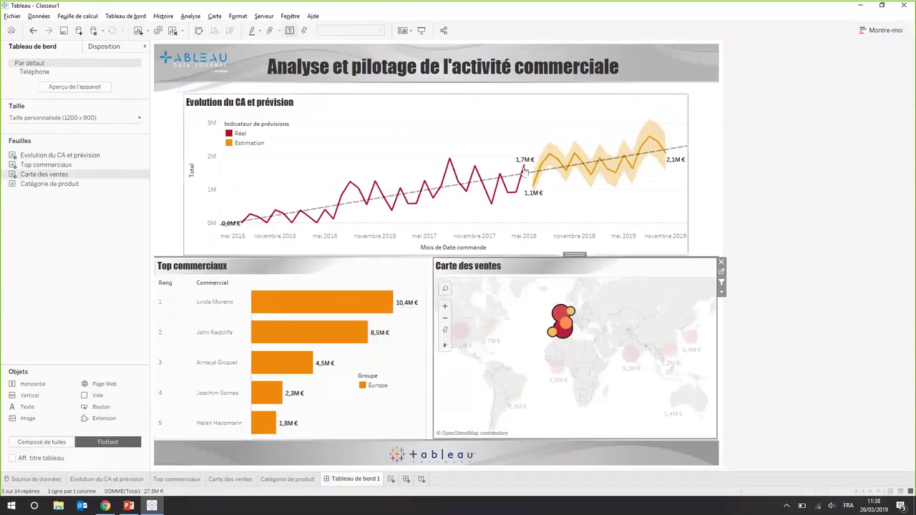
- Select the Réel points from about April 2017 to May 2018 in the evolution chart and clear the map's European selection
{"action": "left_click_drag", "start_coordinate": [527, 133], "coordinate": [416, 236]}
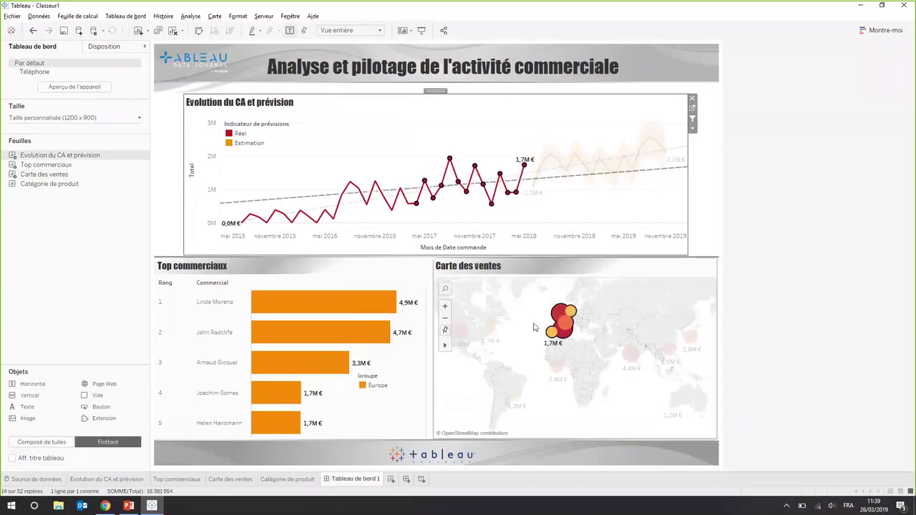
{"action": "left_click", "coordinate": [598, 307]}
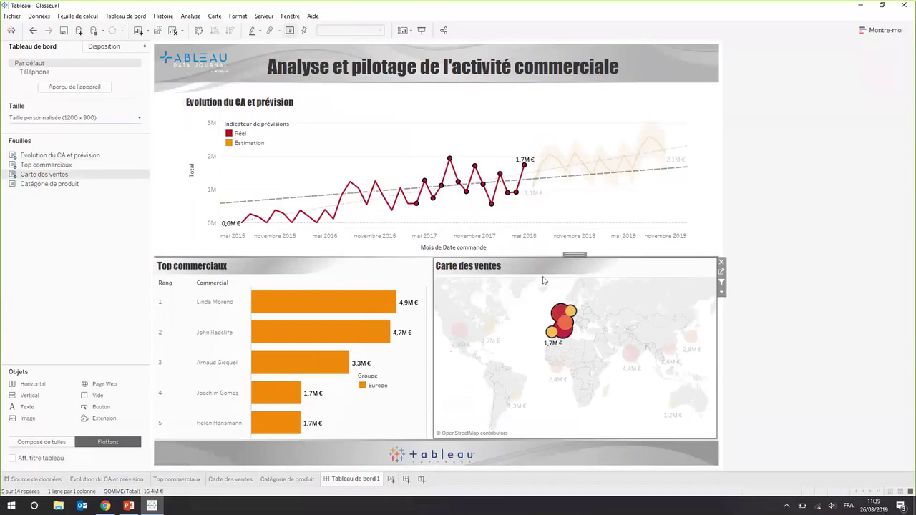
{"action": "left_click", "coordinate": [543, 315]}
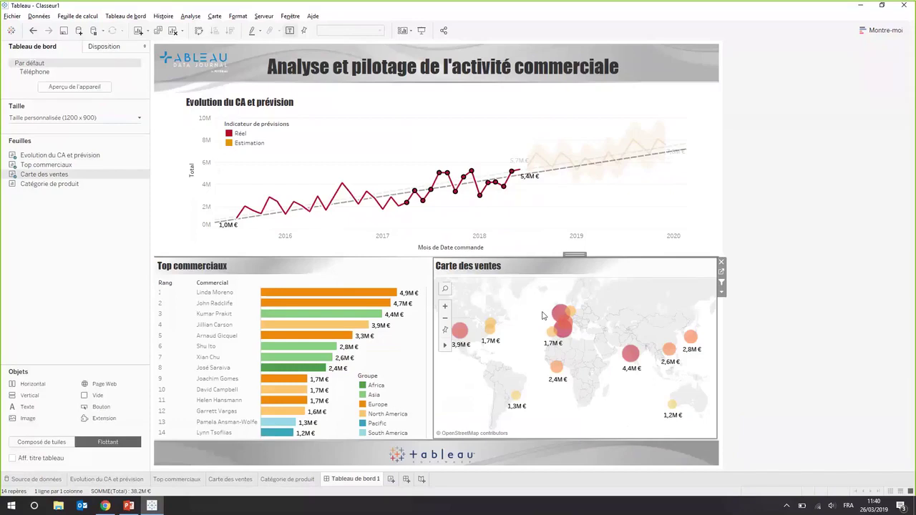
{"action": "left_click", "coordinate": [737, 409]}
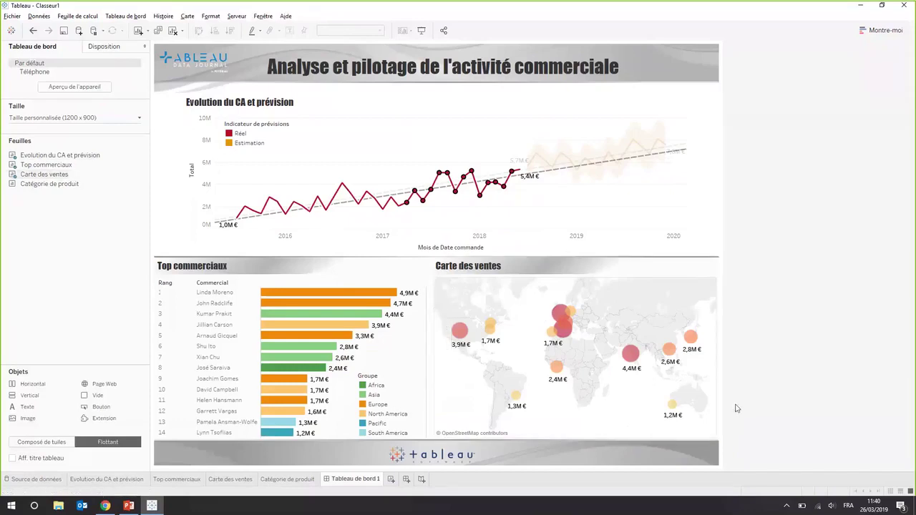